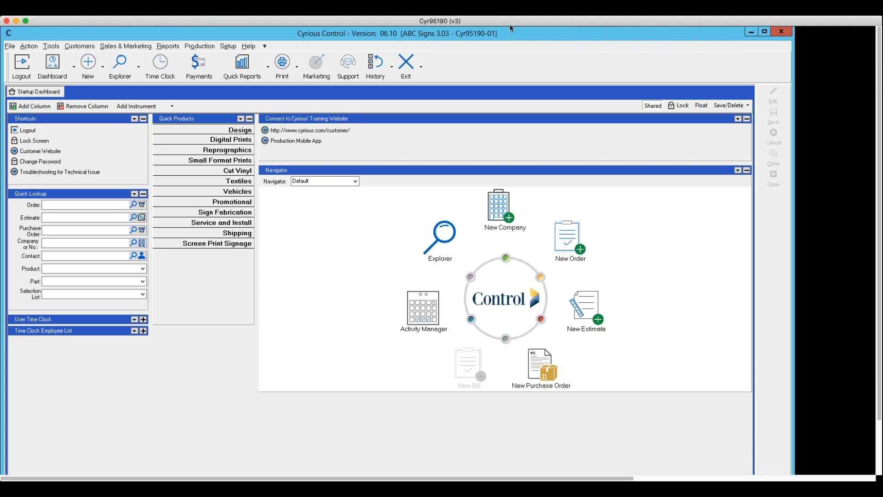
Step: Open System Setup from the Setup menu to show the Company Address and Logo page
left_click(227, 45)
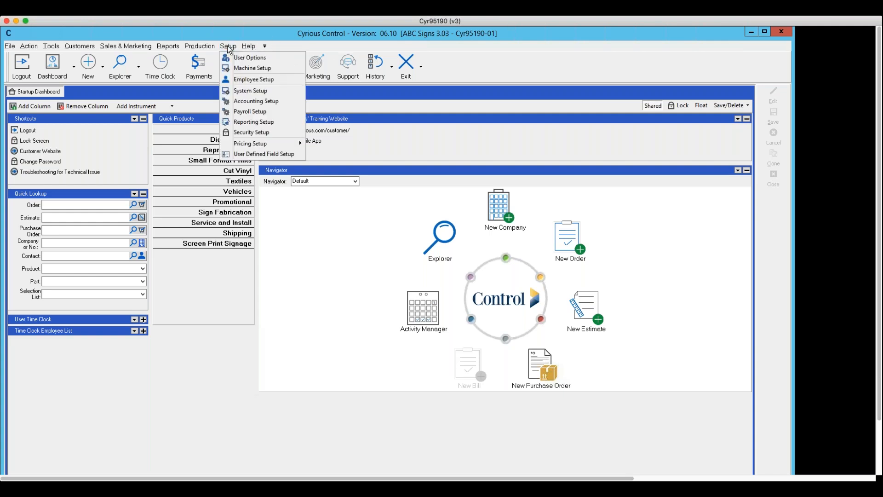
left_click(243, 94)
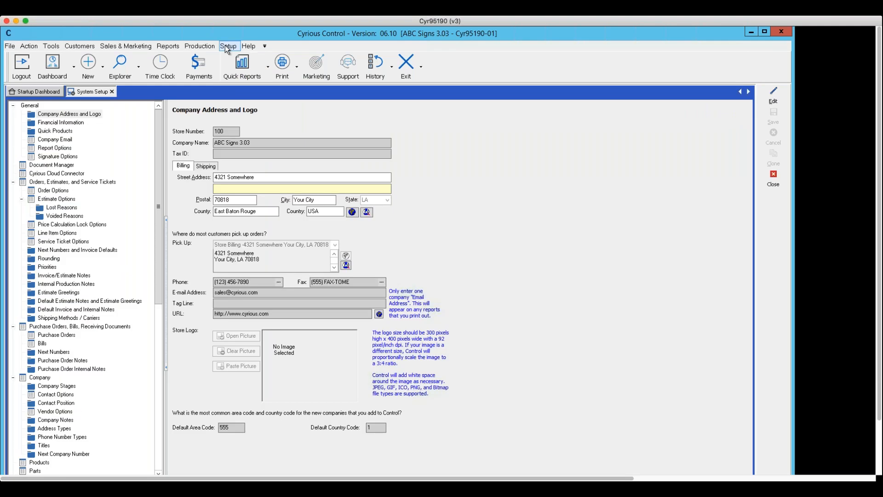
left_click(225, 45)
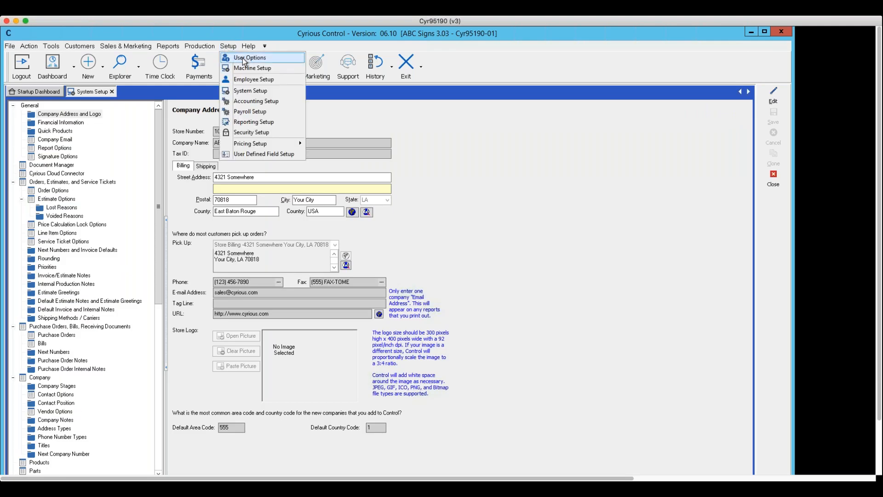
Step: Edit the User Options Misc Options and enable screen auto-lock after 10 idle minutes
left_click(242, 57)
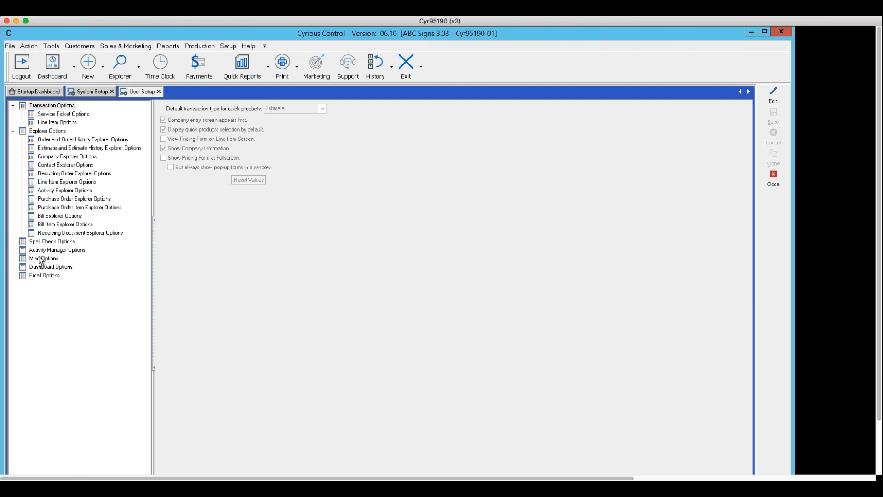
left_click(41, 259)
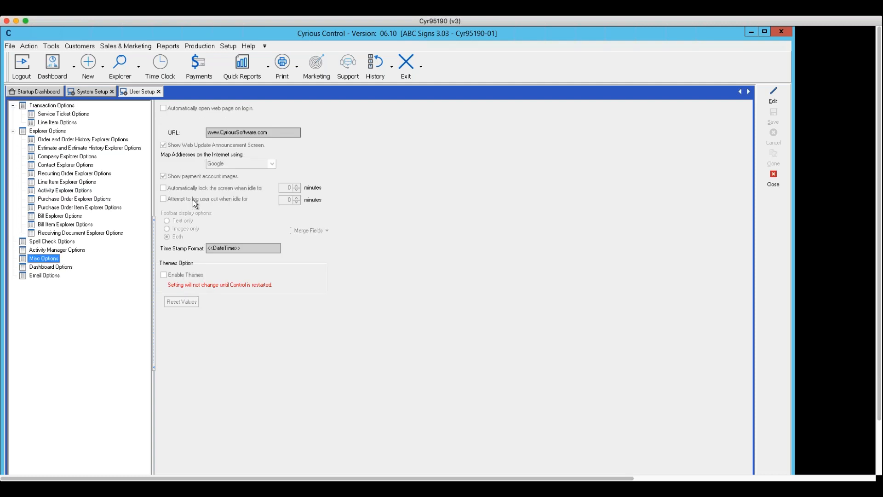
left_click(773, 102)
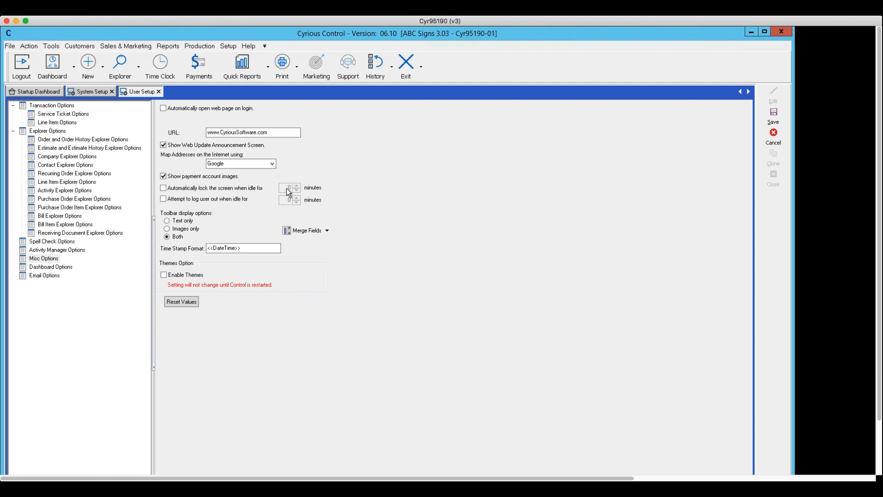
left_click(164, 188)
Step: Tick auto-logout when idle, then cancel and discard all unsaved Misc Options changes
left_click(164, 199)
left_click(288, 201)
left_click(771, 137)
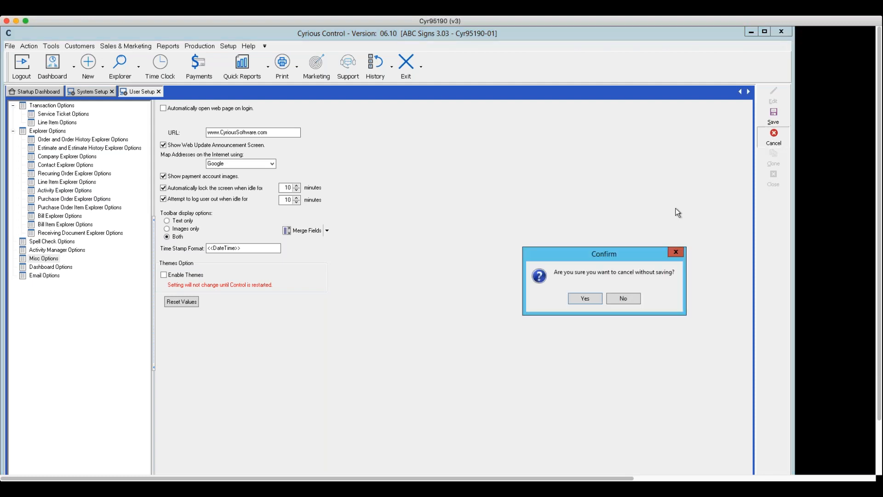
left_click(586, 297)
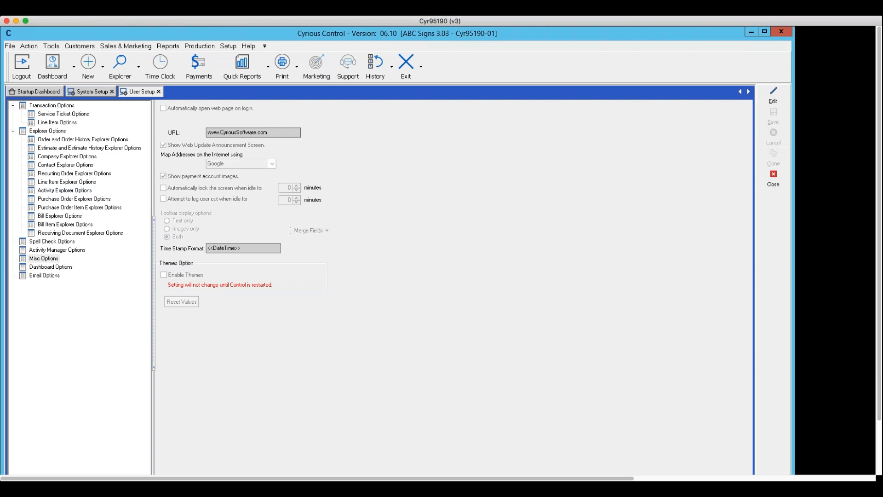
Step: Close the User Setup page, glance at the File menu, then close System Setup
left_click(771, 184)
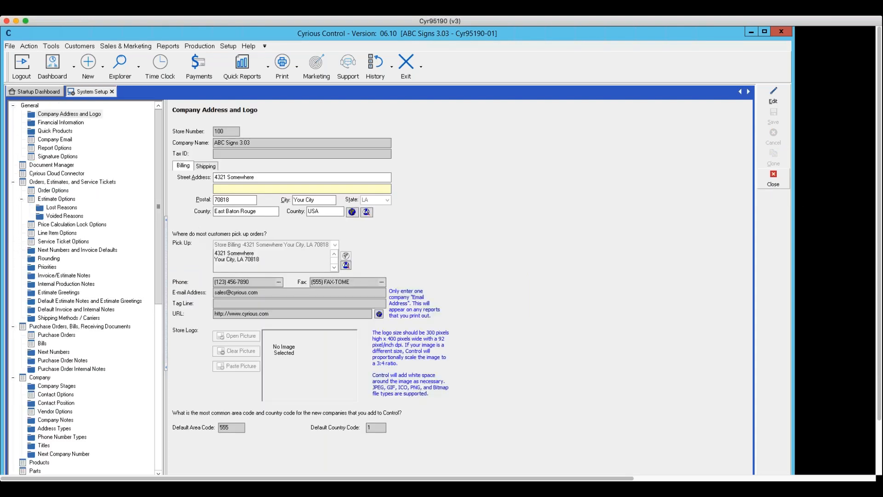
left_click(11, 46)
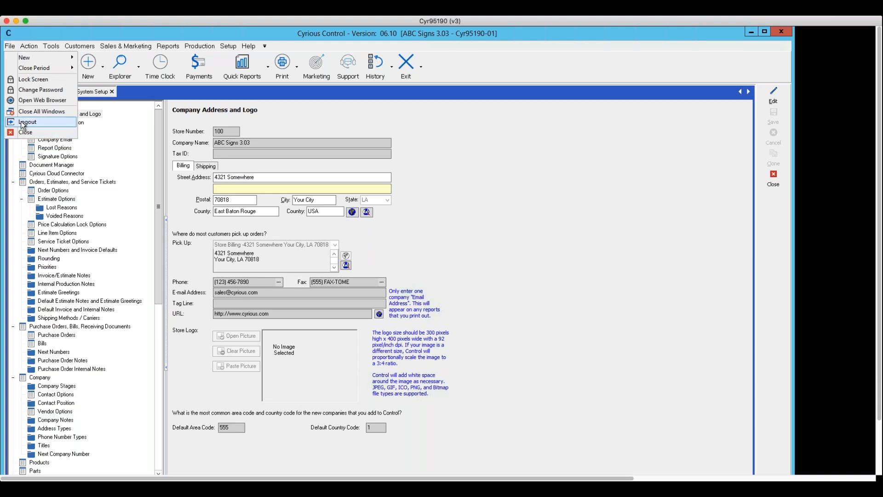
left_click(447, 223)
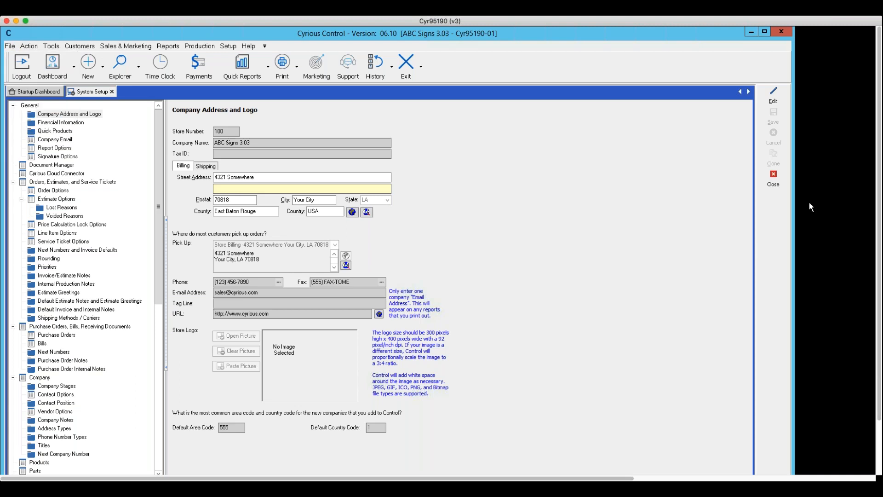
left_click(773, 181)
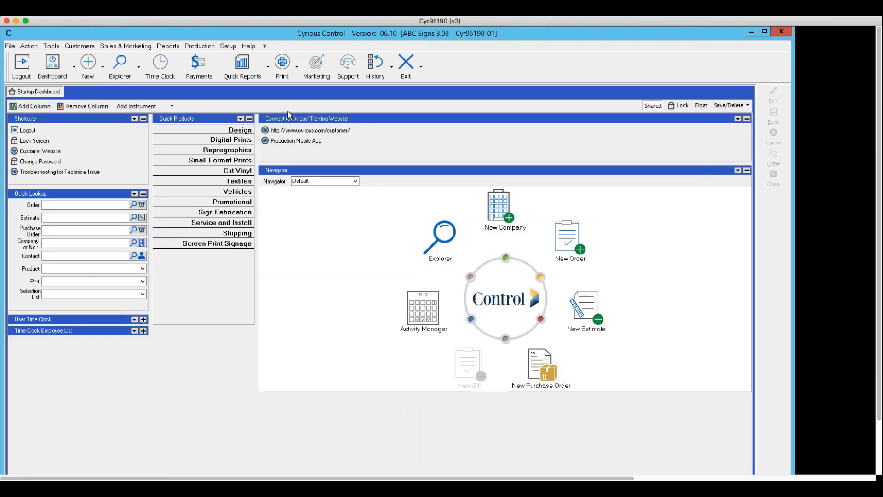
Step: Log out of the session, confirm with Yes, and log back in with OK
left_click(23, 66)
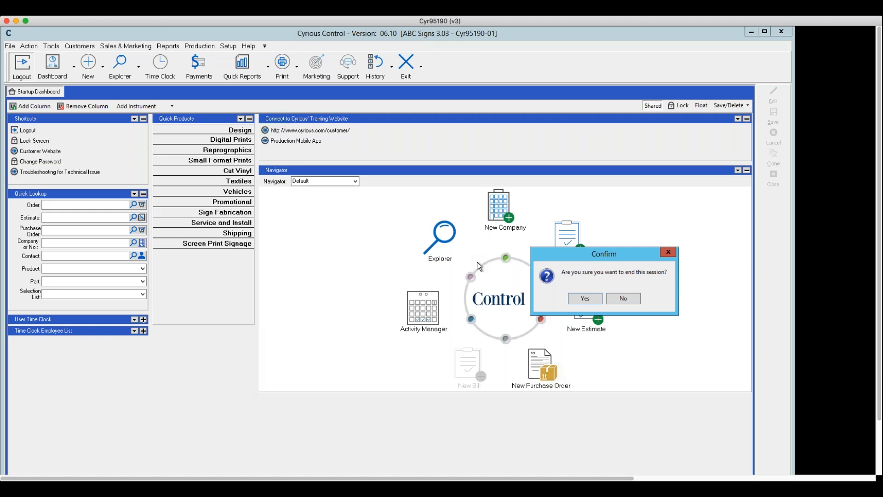
left_click(585, 298)
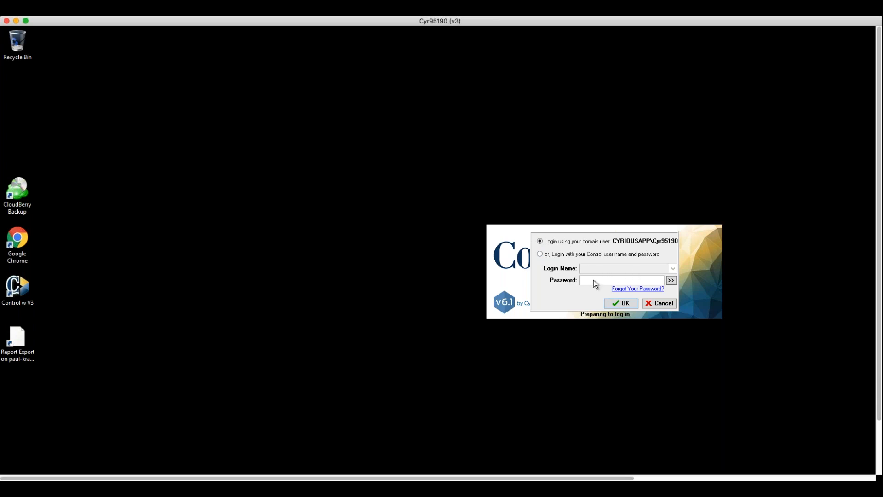
left_click(622, 303)
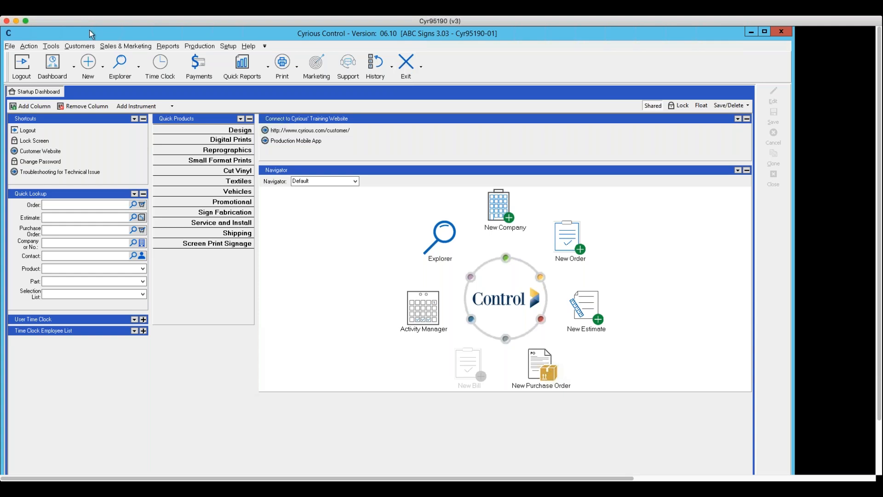
Step: Open the File menu to reveal the lock-screen and logout commands
left_click(10, 46)
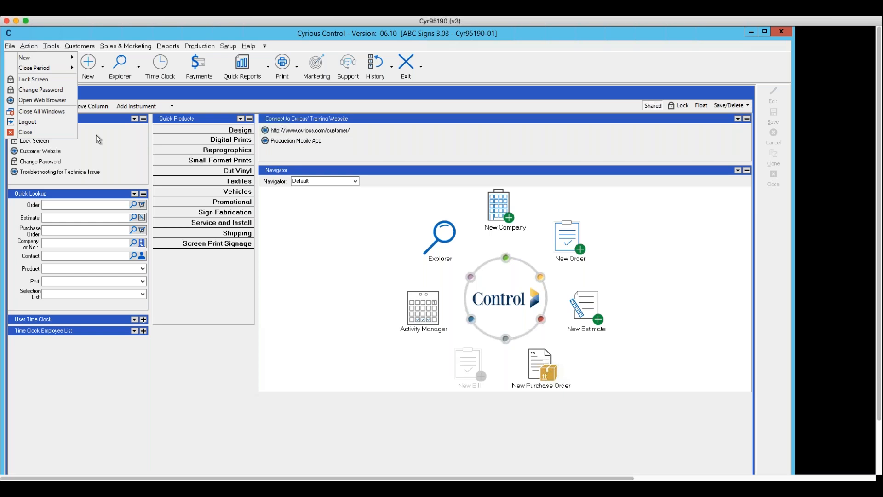
Step: Dismiss the File menu by clicking on the Startup Dashboard
left_click(657, 237)
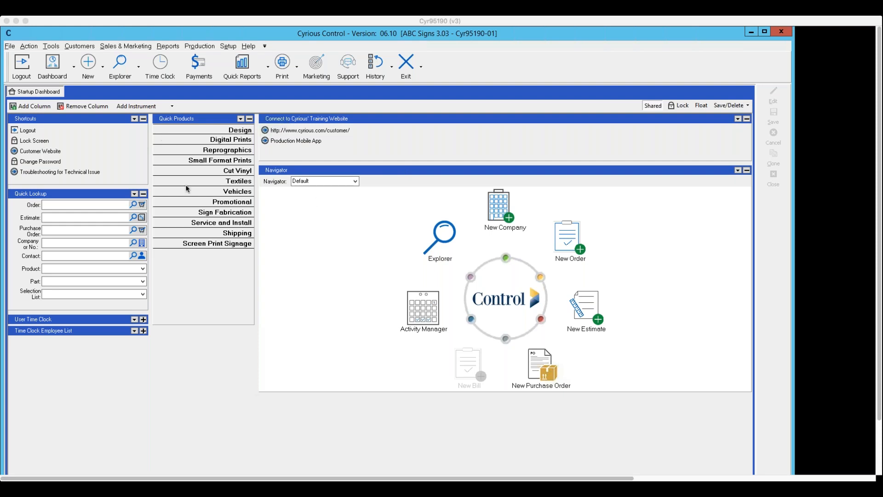
Step: Choose Management - General from the Dashboard dropdown
left_click(73, 67)
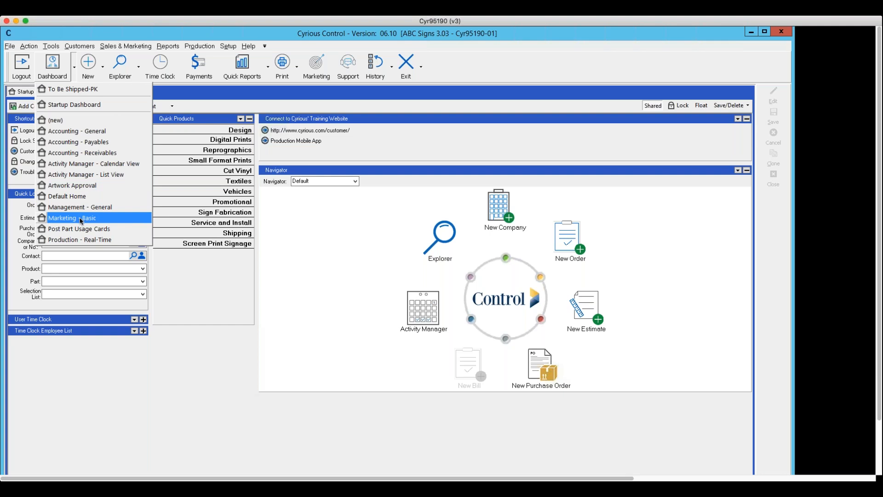
left_click(78, 208)
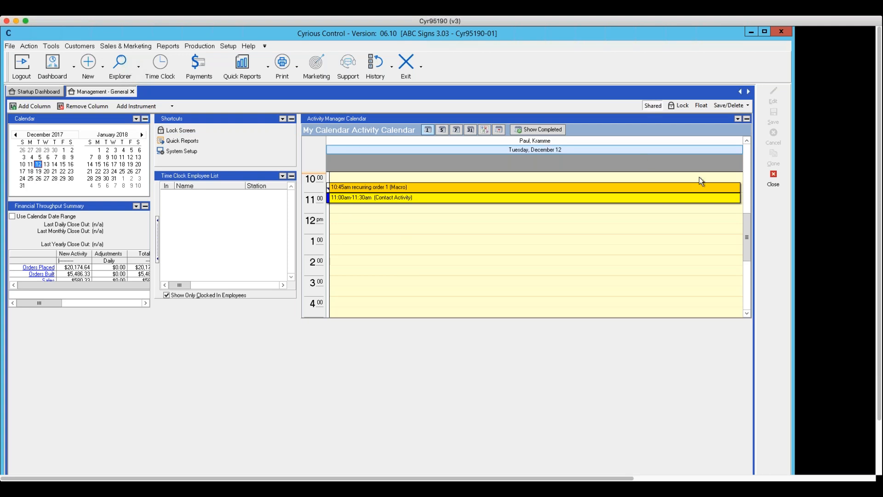
Step: Close the Management - General dashboard tab using the side-panel Close button
left_click(783, 186)
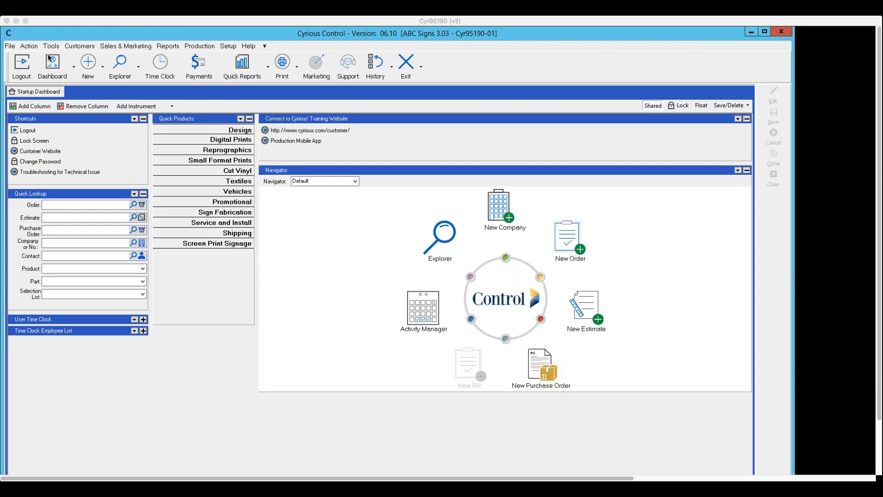
Step: Browse the Dashboard list without switching, then show the New dropdown's record types
left_click(74, 67)
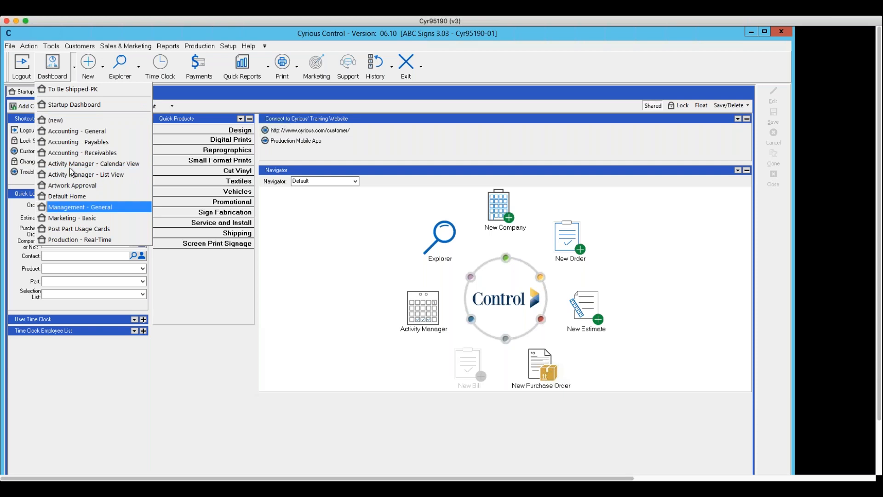
left_click(274, 211)
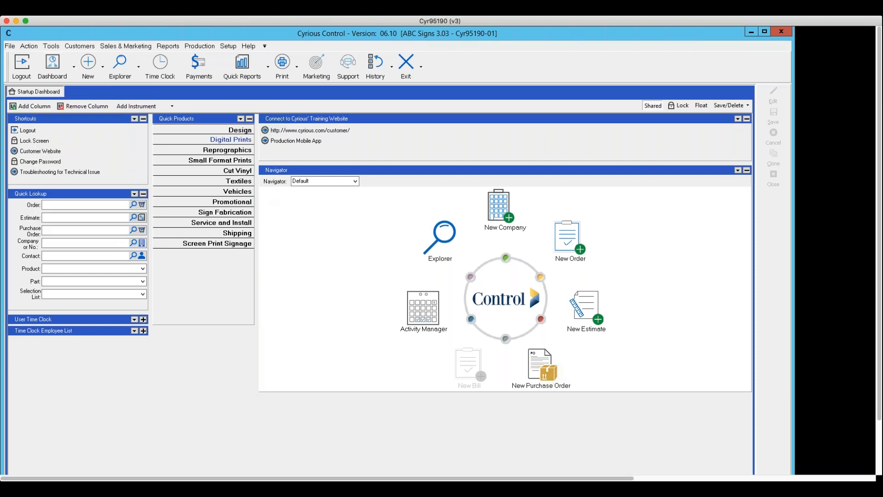
left_click(104, 68)
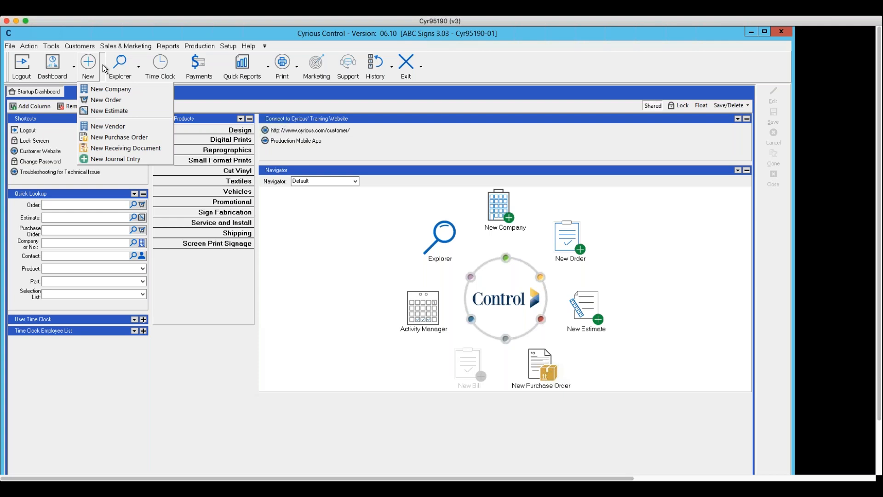
Step: Dismiss the New menu and browse the Explorer dropdown's views without choosing one
left_click(103, 65)
left_click(137, 68)
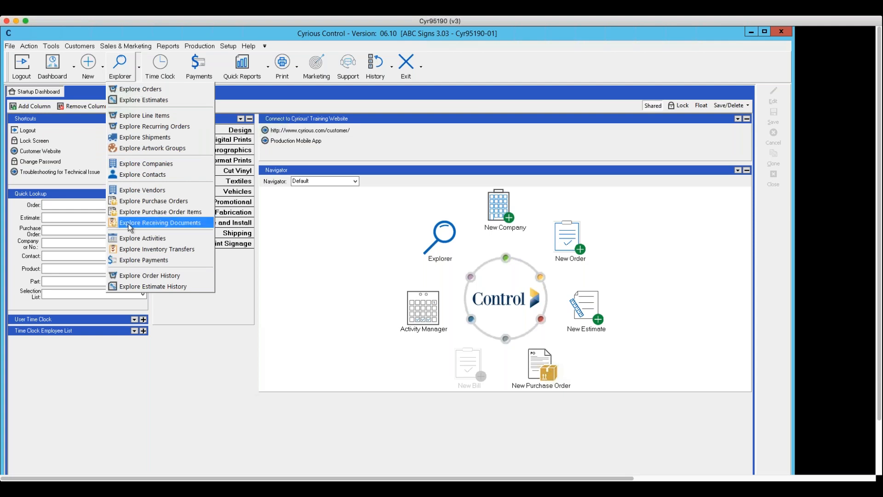
left_click(298, 248)
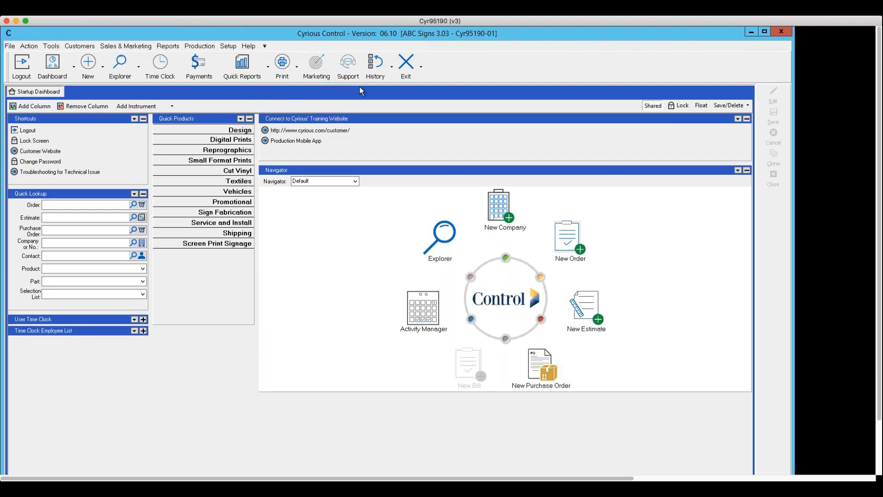
left_click(393, 69)
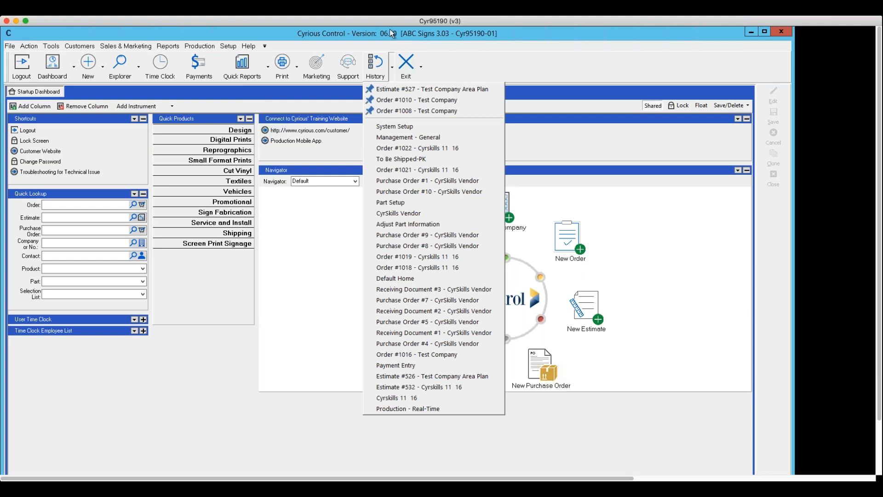
left_click(390, 64)
left_click(392, 66)
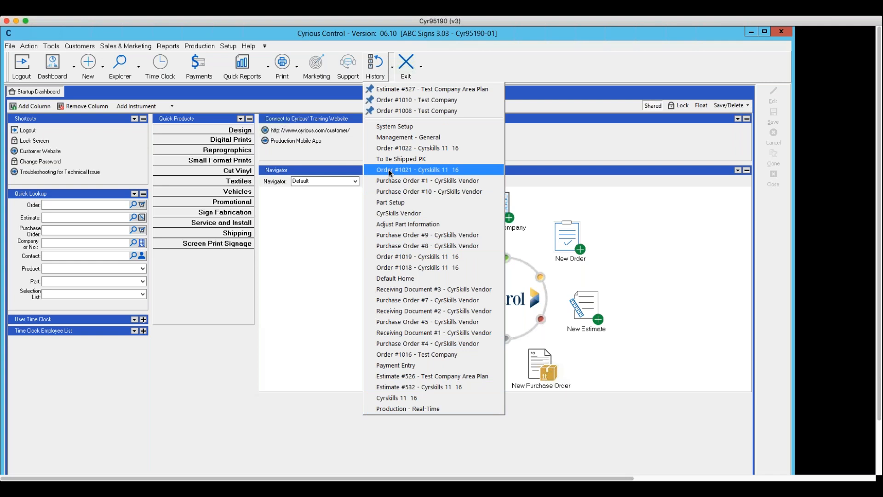
left_click(288, 227)
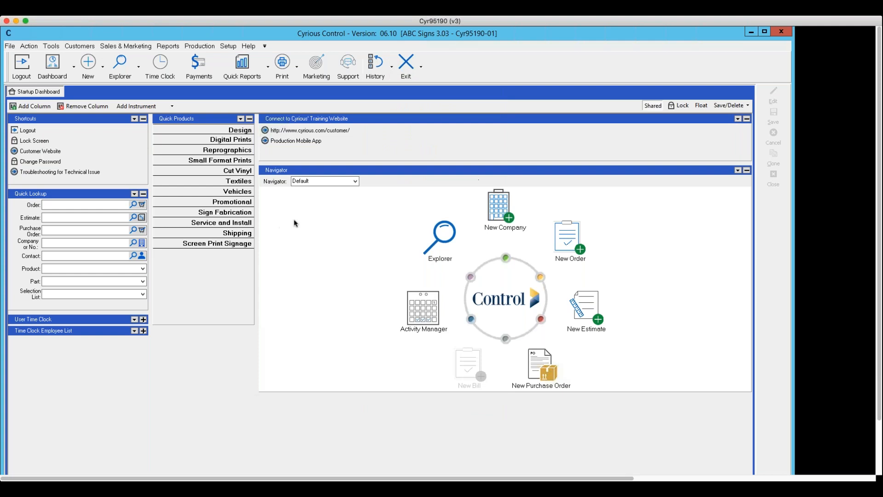
Step: Open the Customize Main Menu list at the end of the menu bar
left_click(265, 46)
Step: In Customize Main Menu, hide Setup and show it again, then re-enable Help
left_click(245, 46)
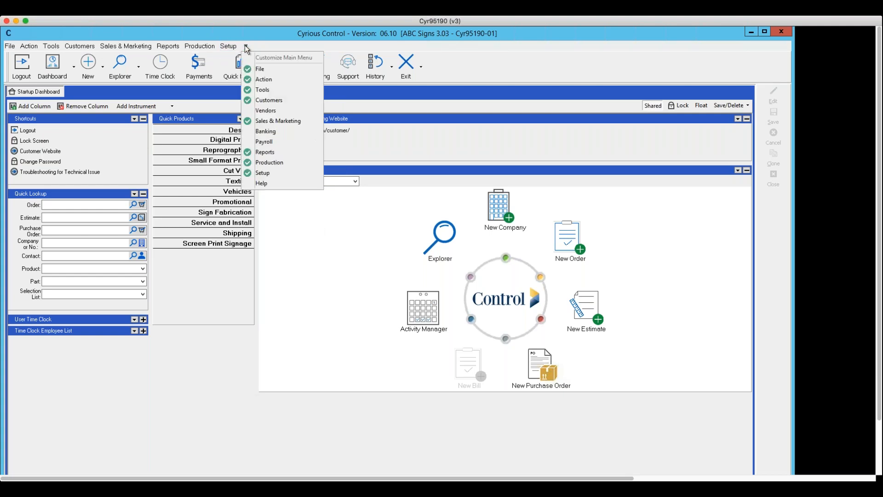
left_click(262, 173)
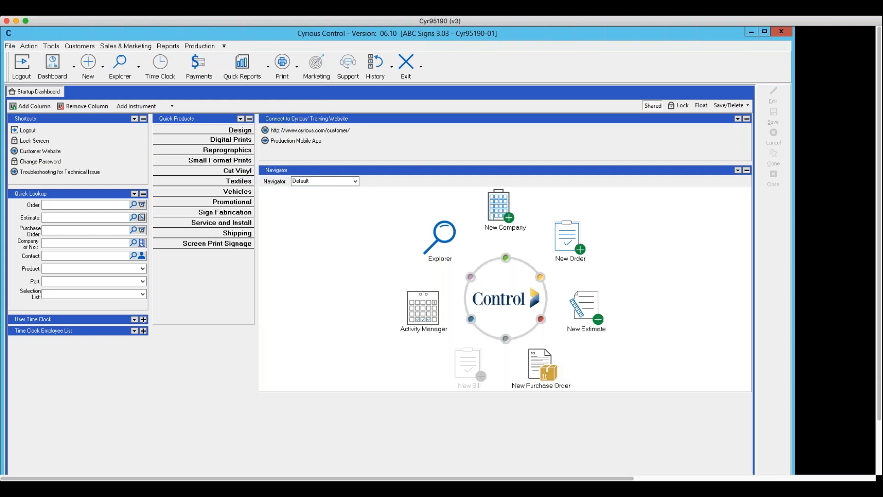
left_click(225, 46)
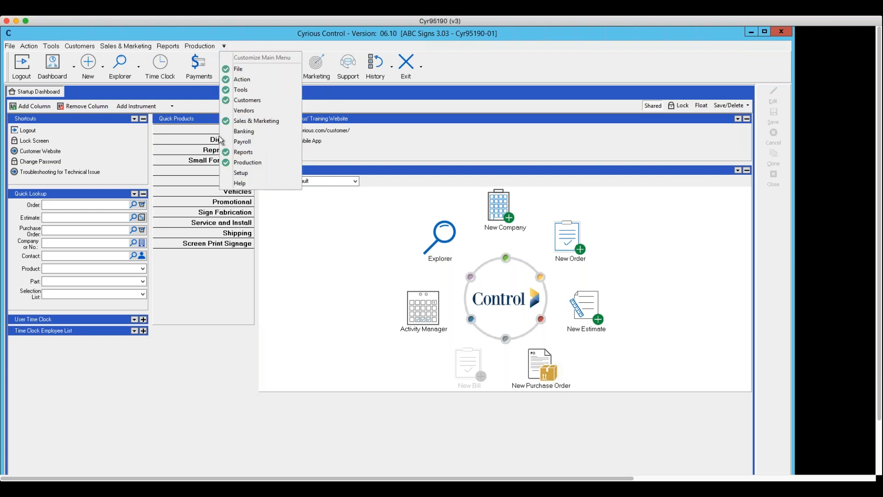
left_click(226, 178)
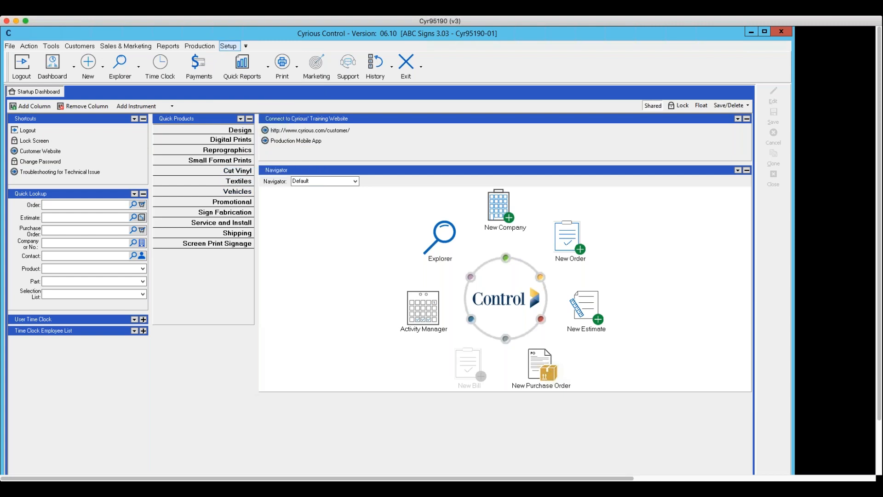
left_click(245, 46)
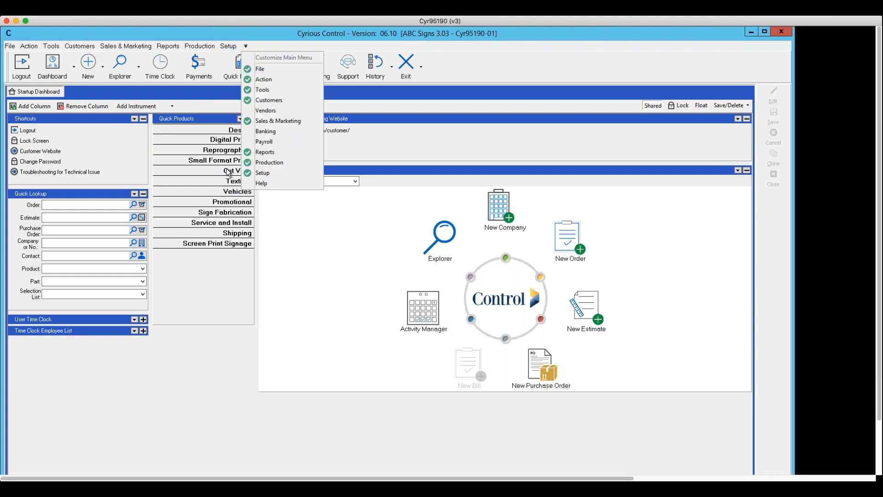
left_click(246, 185)
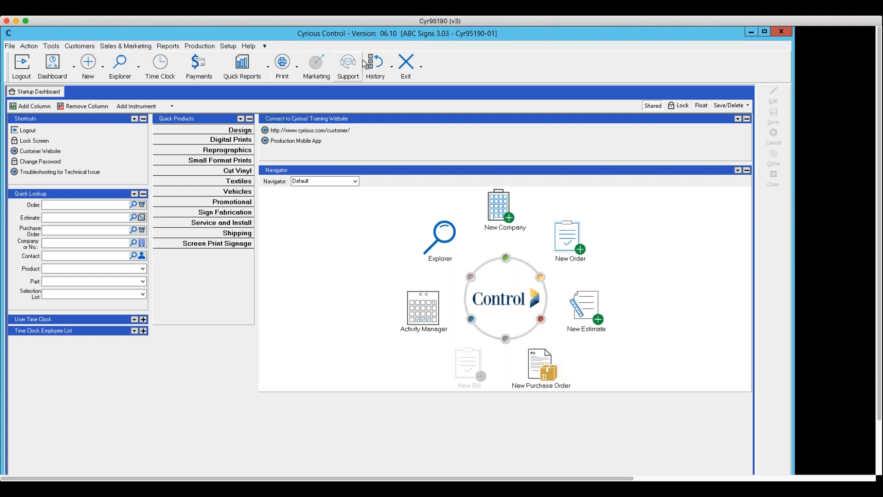
left_click(422, 70)
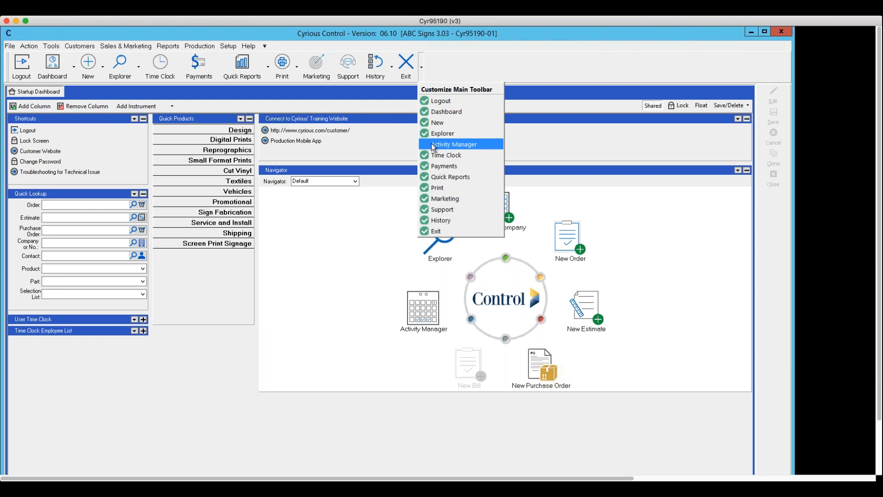
left_click(412, 99)
left_click(297, 67)
mouse_move(423, 68)
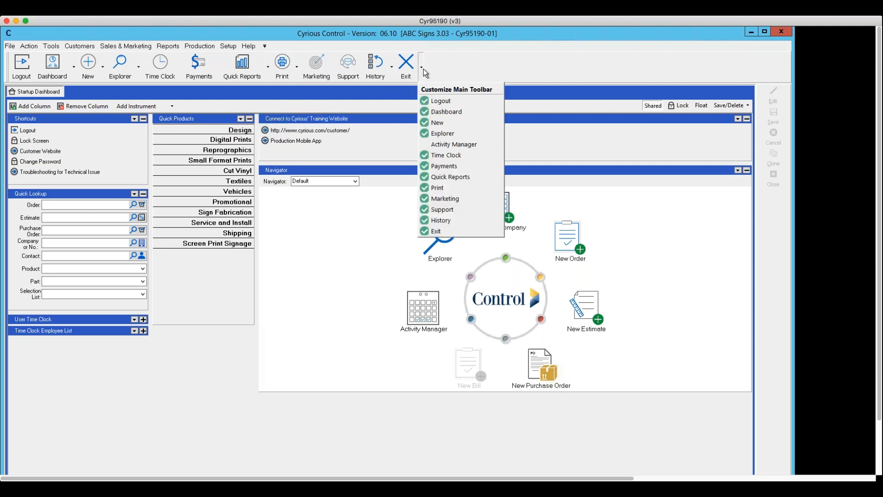
left_click(423, 145)
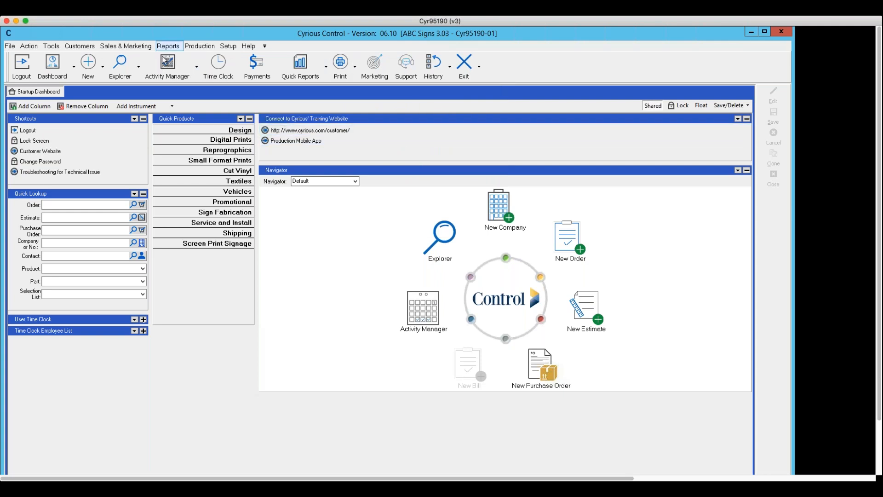
left_click(479, 68)
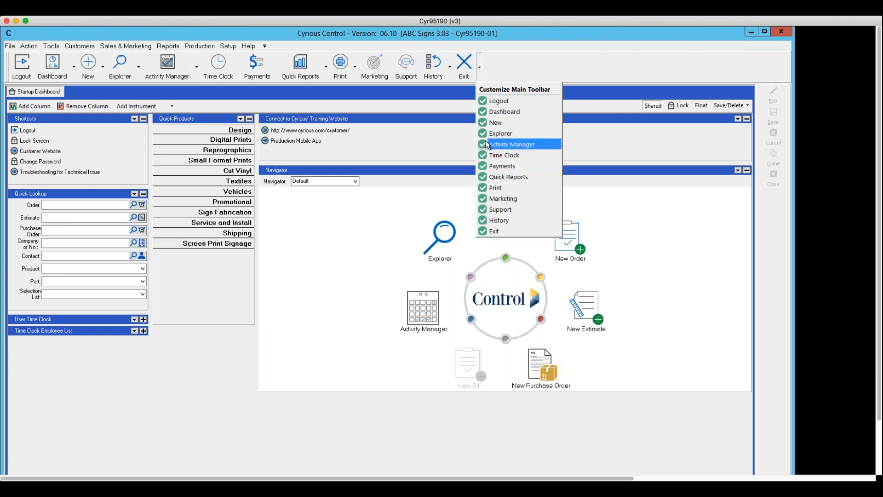
left_click(487, 144)
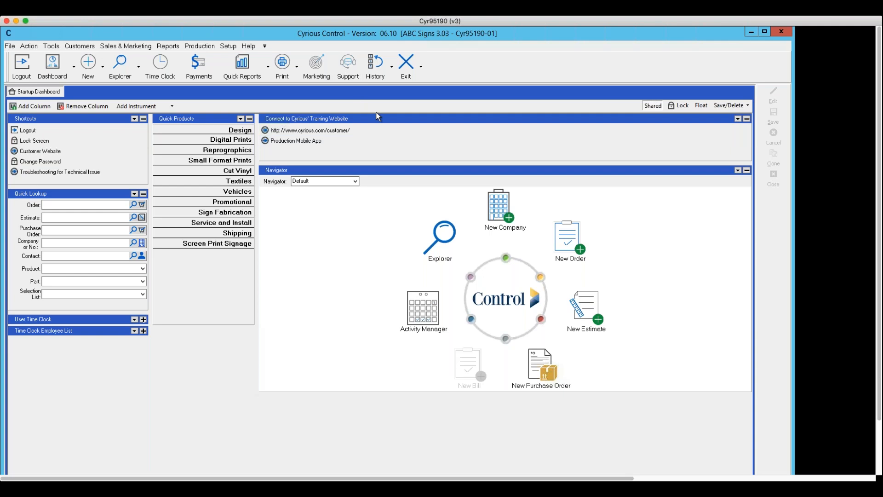
Step: Open the online support site, then close its ticket submission page
left_click(346, 65)
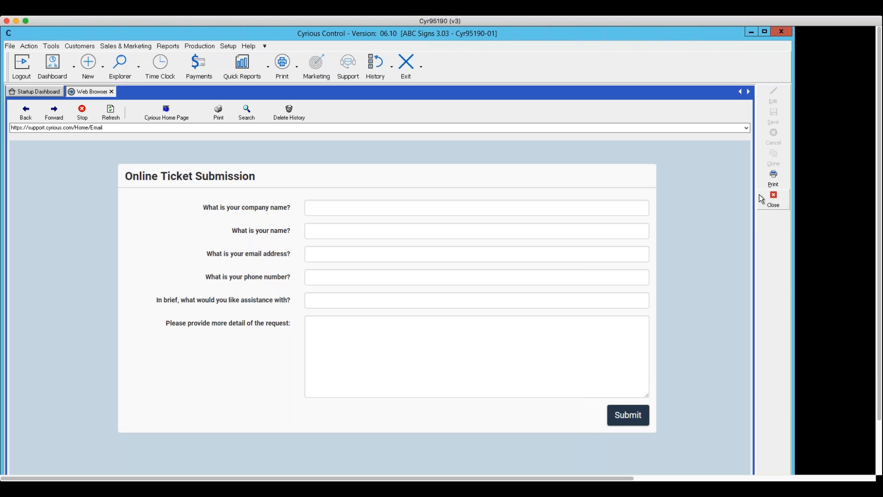
left_click(773, 198)
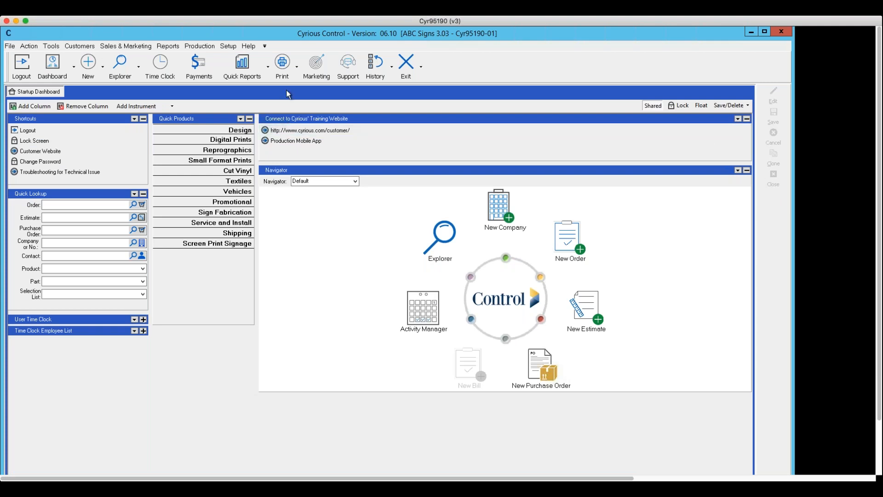
Step: Choose Explore Orders from the Explorer dropdown to list orders 1002 through 1022
left_click(140, 67)
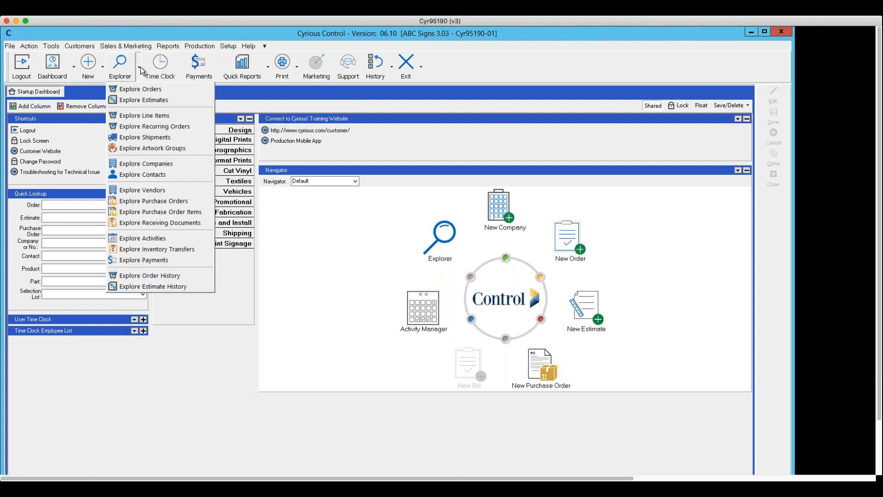
left_click(139, 88)
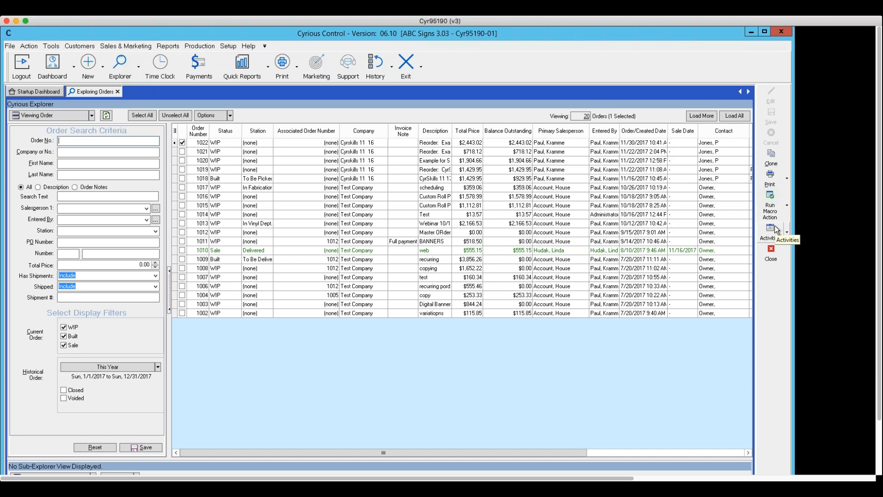
Step: Switch the explorer's viewing dropdown to View Estimate, listing estimates 500 through 532
left_click(91, 115)
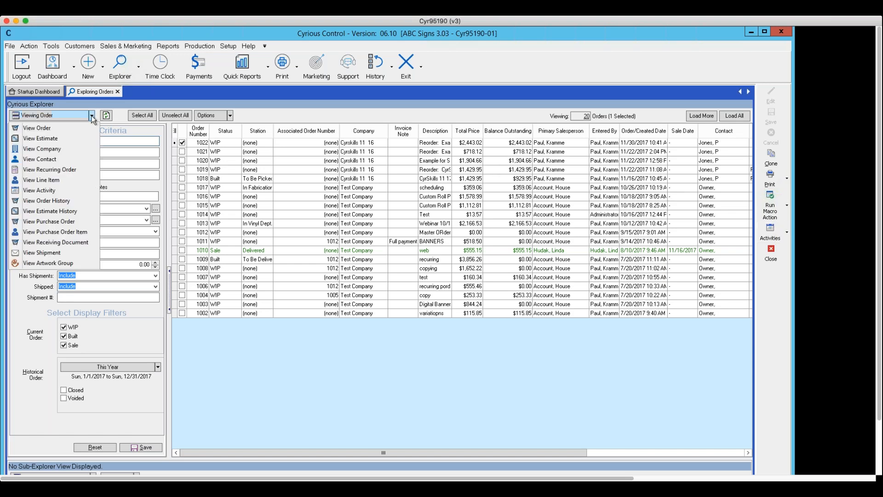
left_click(63, 136)
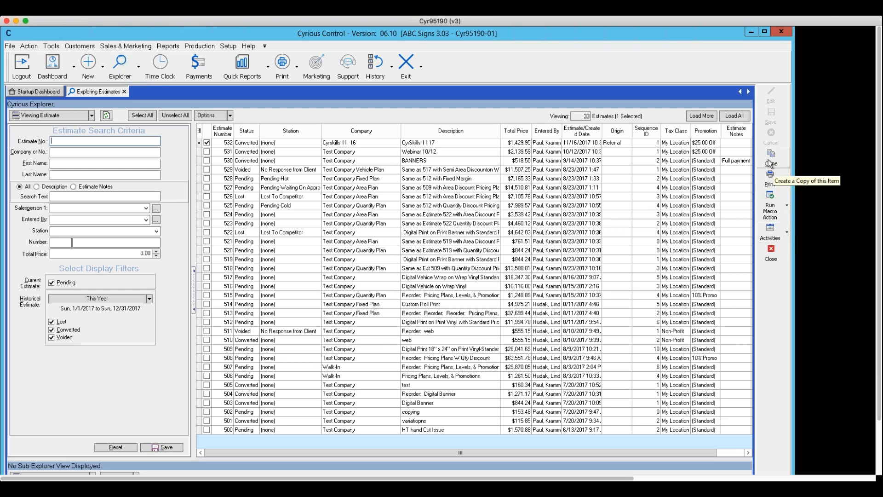
left_click(306, 144)
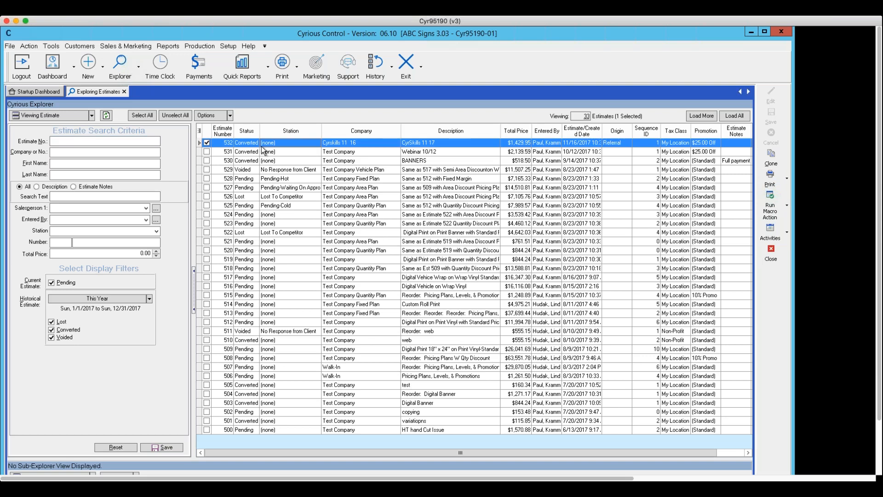
double_click(301, 143)
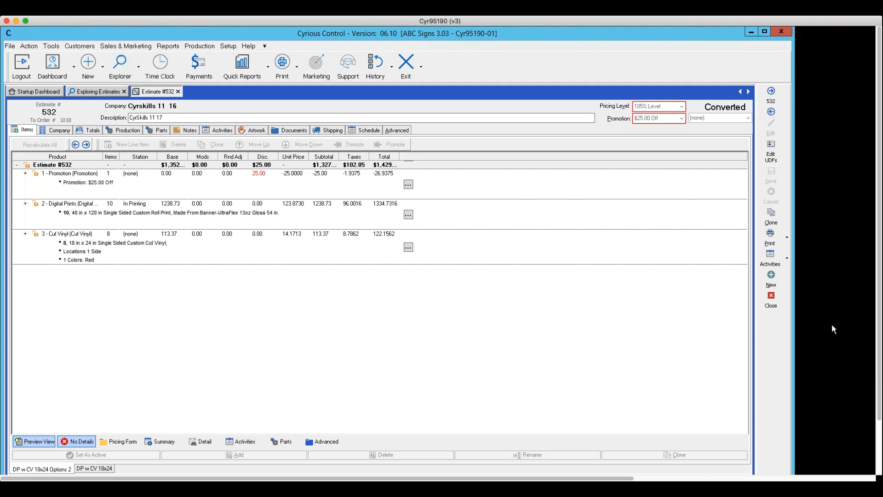
left_click(771, 298)
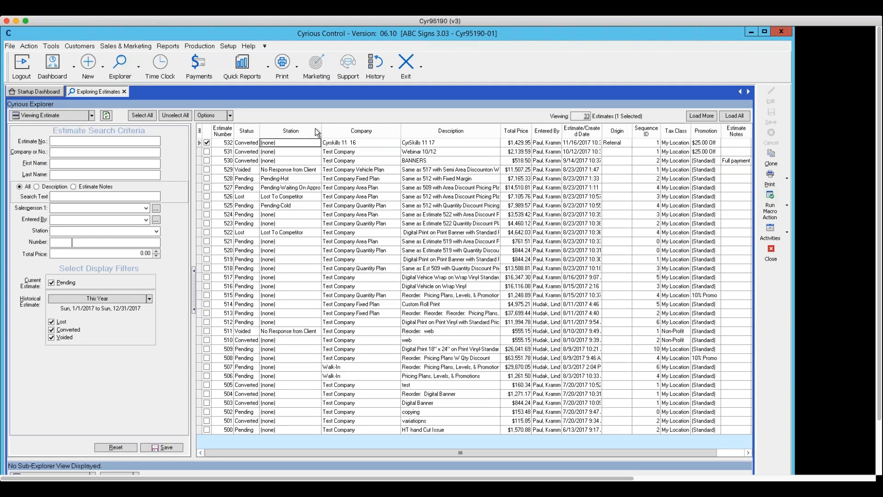
left_click(274, 178)
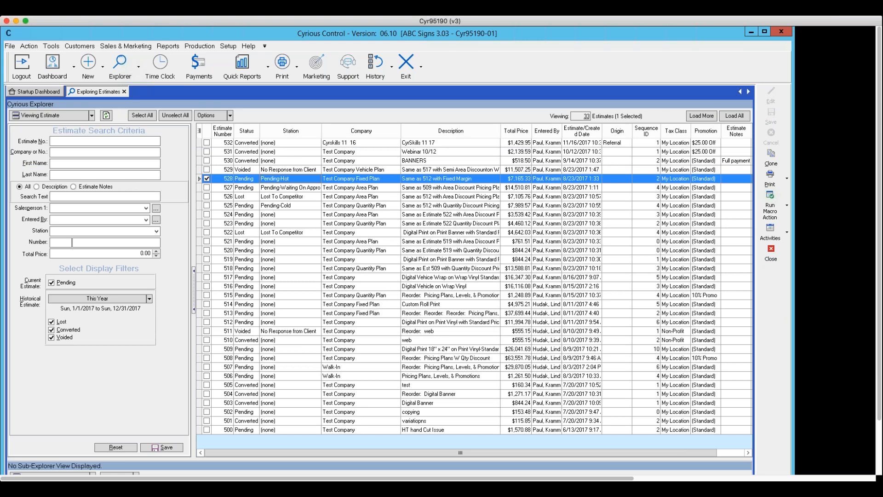
double_click(274, 178)
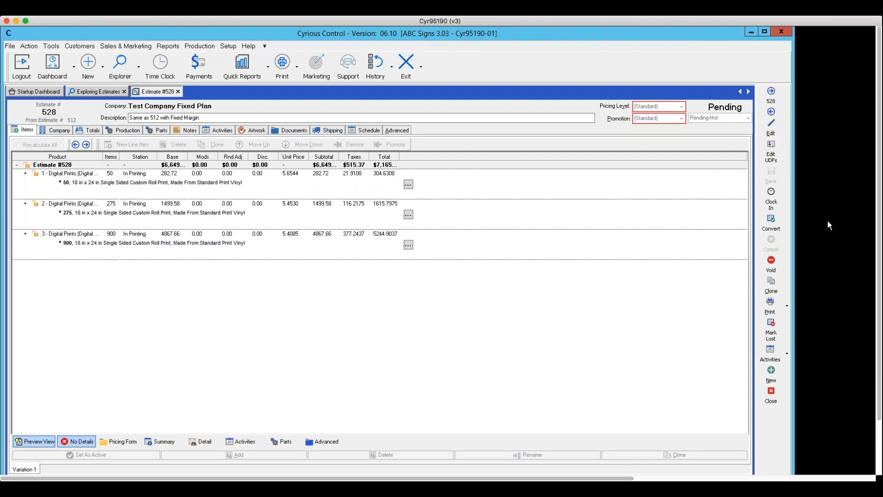
left_click(770, 400)
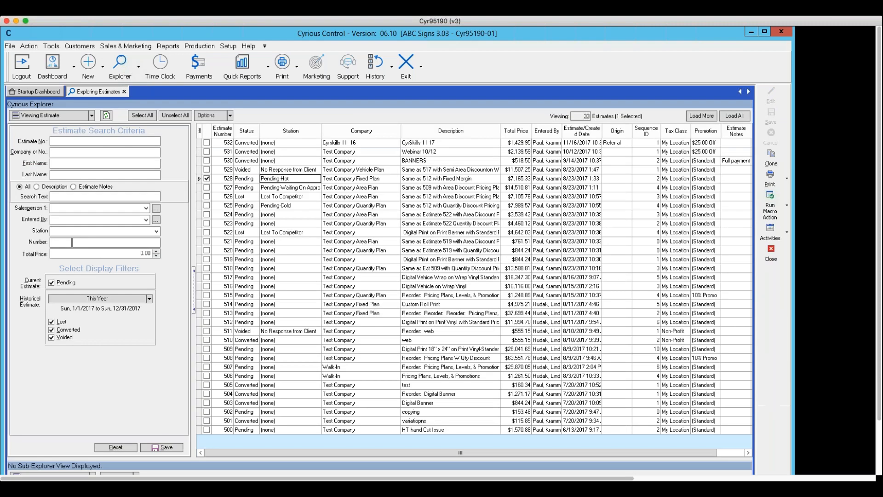
Step: Close the Exploring Estimates tab and glance at the main-menu customisation list
left_click(769, 258)
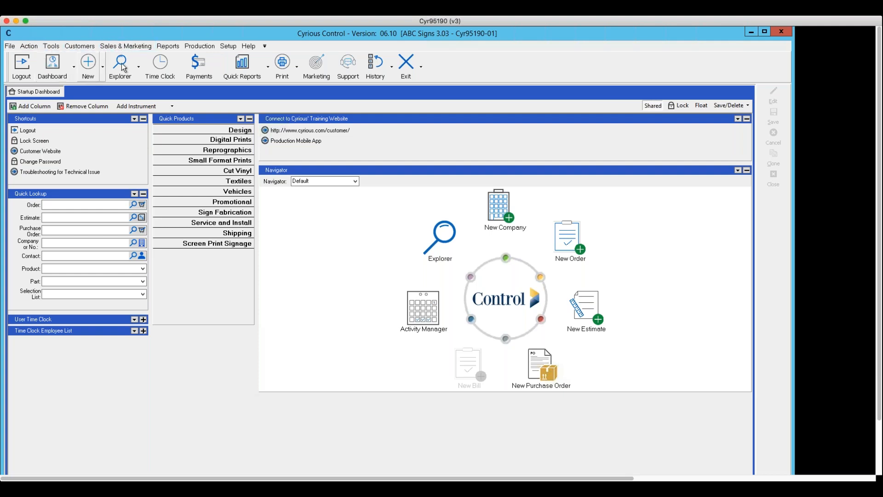
left_click(265, 47)
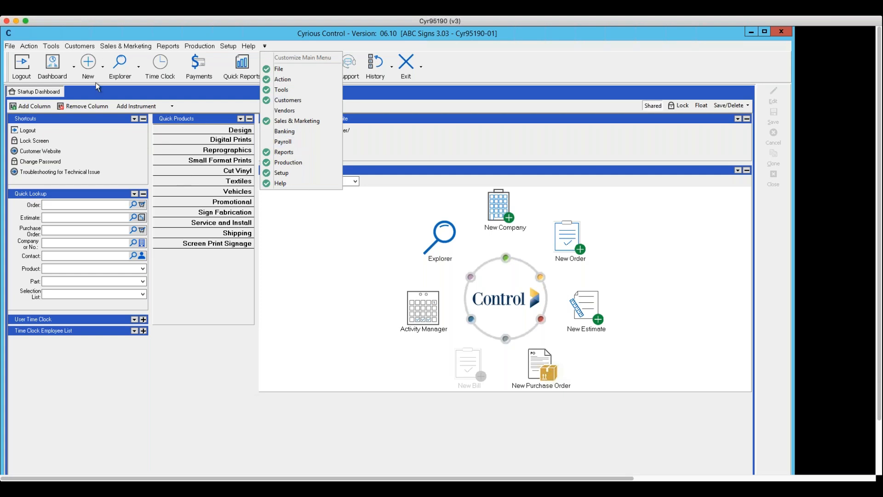
left_click(279, 231)
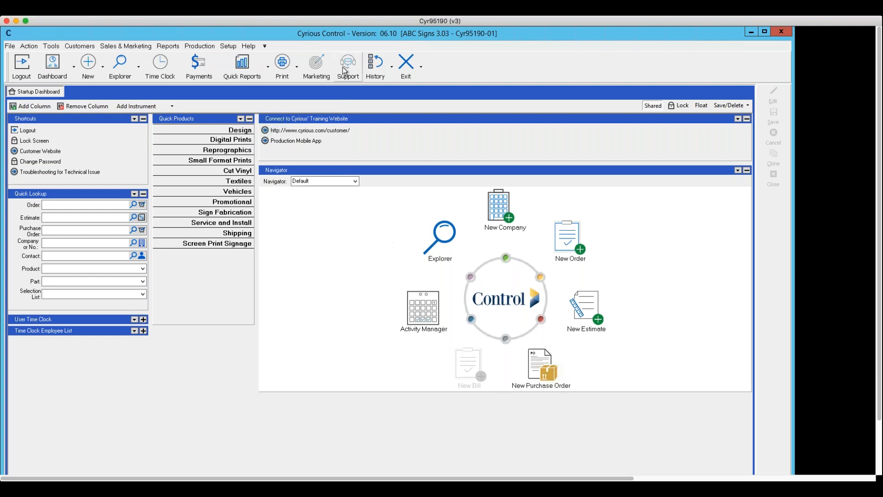
Step: Open User Setup through Setup > User Options
left_click(230, 46)
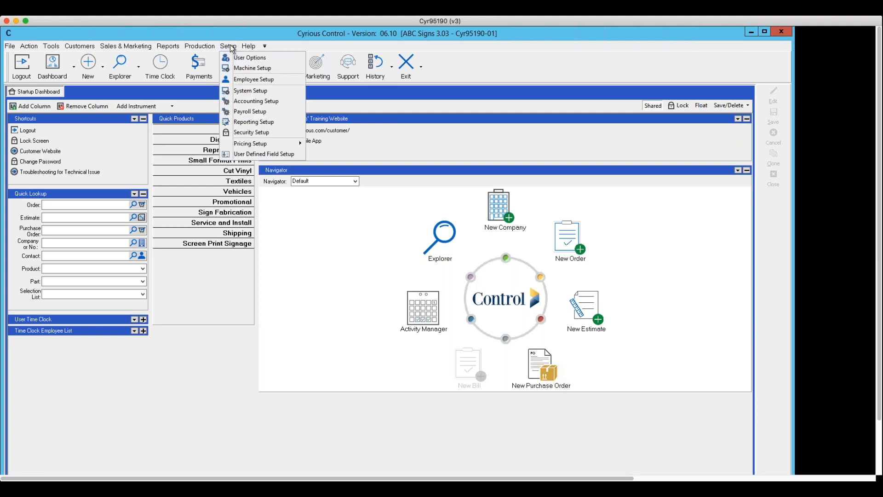
left_click(230, 46)
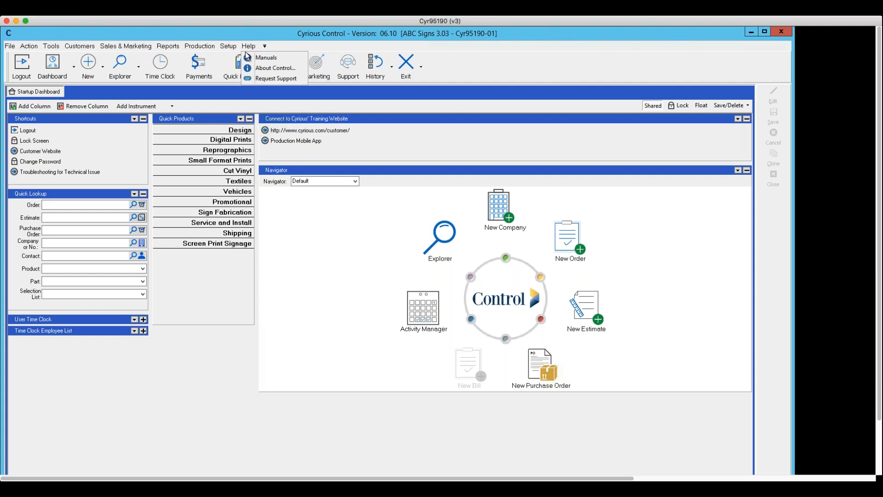
left_click(228, 46)
left_click(248, 57)
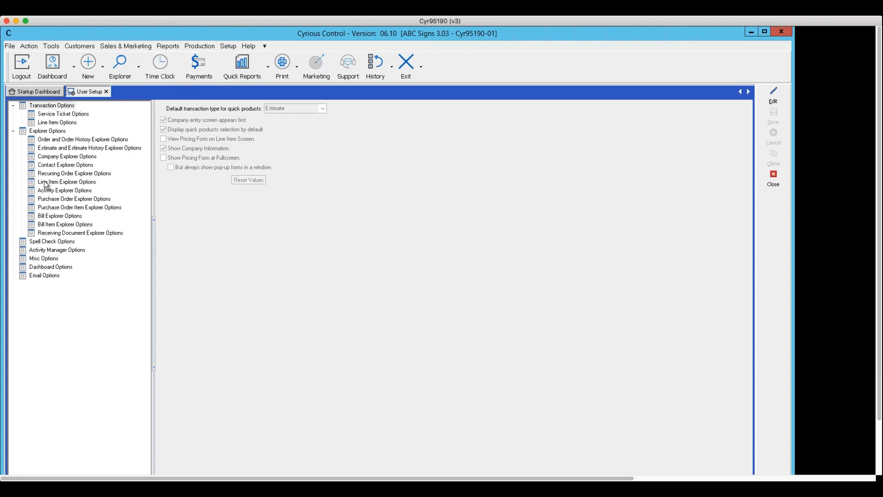
Step: Show the dashboard preferences, enable editing, and browse the Home Dashboard choices
left_click(44, 267)
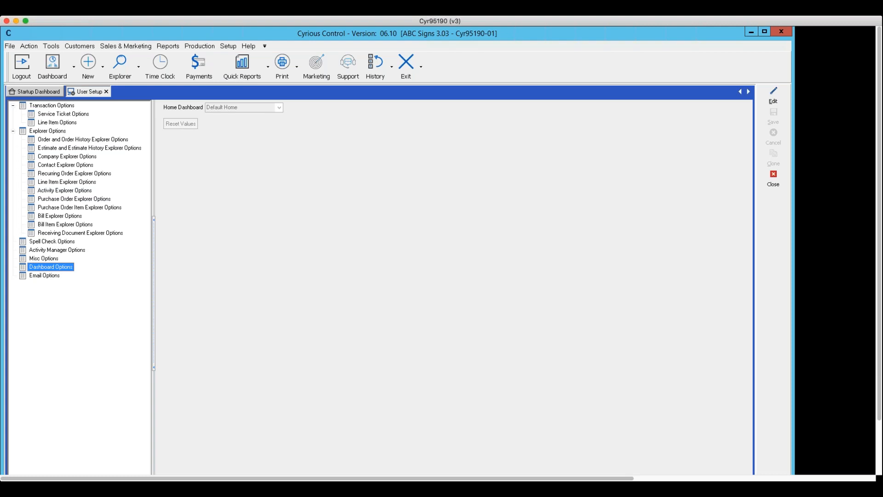
left_click(774, 97)
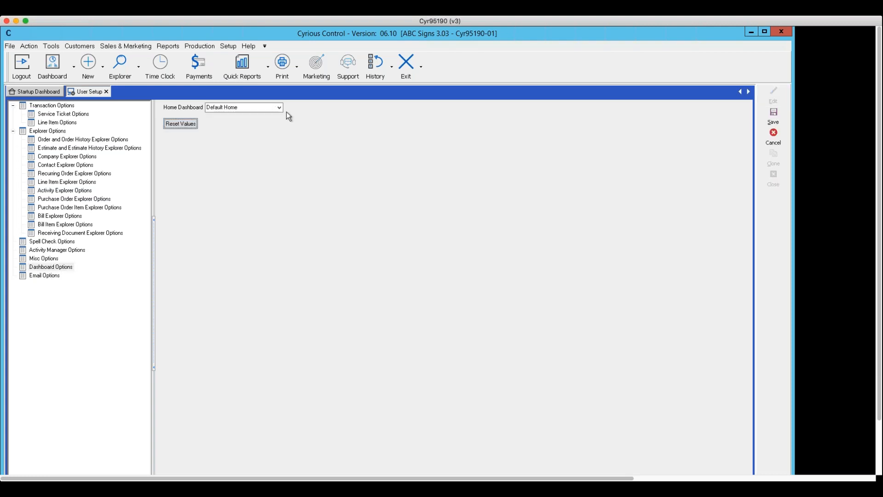
left_click(278, 107)
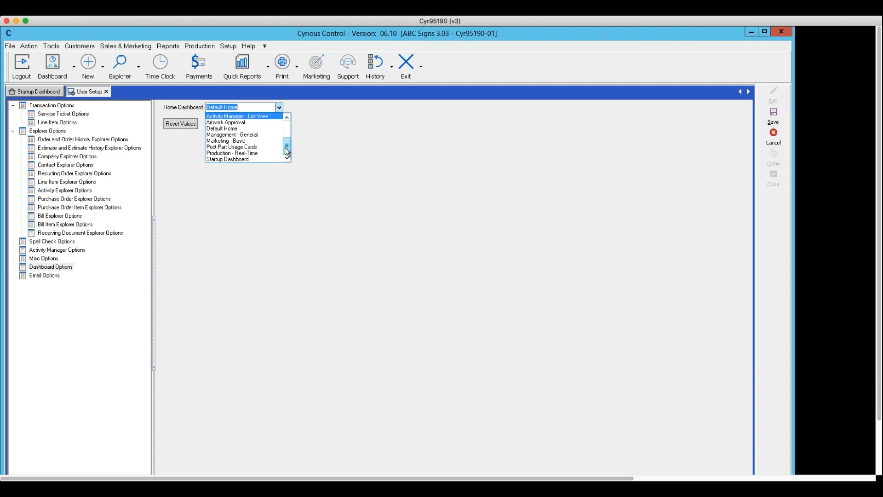
mouse_move(285, 147)
left_mouse_down()
mouse_move(287, 123)
mouse_move(286, 161)
mouse_move(289, 131)
left_mouse_up()
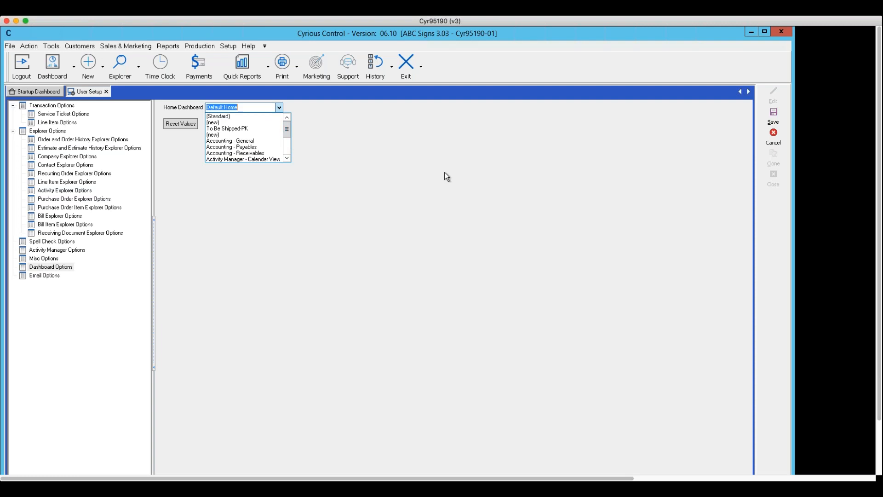
Step: Cancel the User Setup changes without saving and close User Setup
left_click(773, 138)
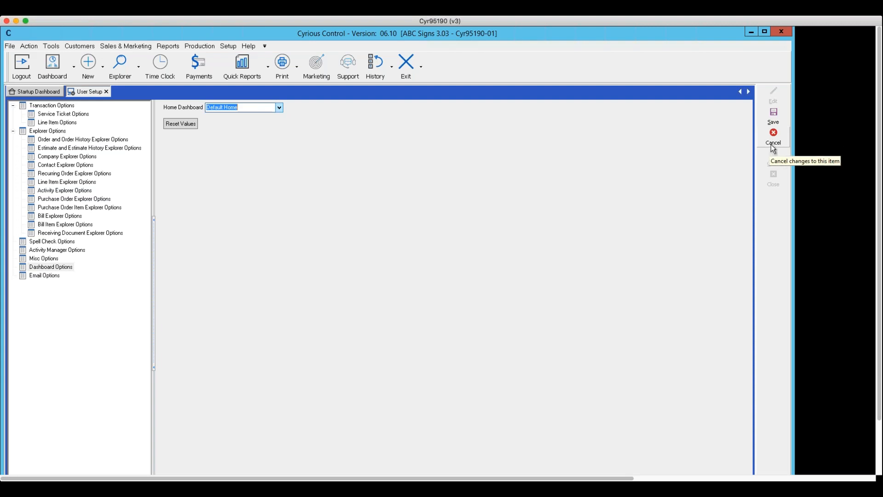
left_click(771, 146)
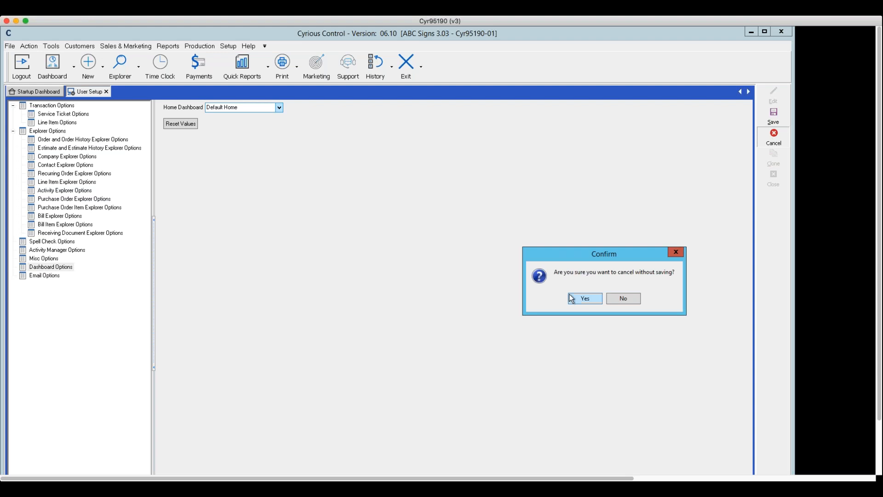
left_click(581, 298)
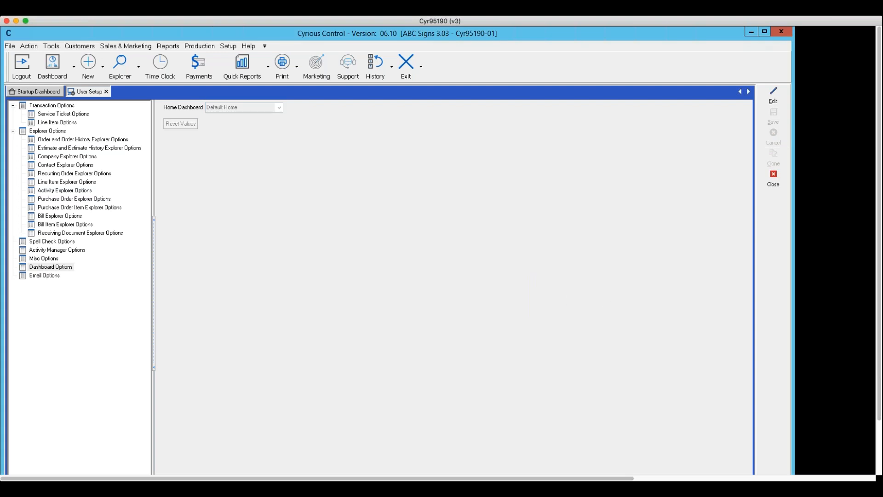
left_click(778, 183)
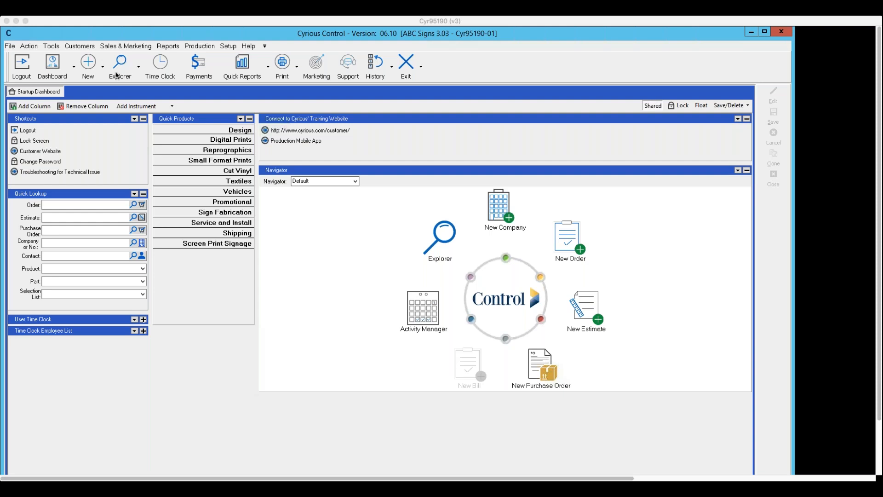
Step: Open the estimates explorer, review estimate 528, then open the Historical Estimate range choices
left_click(139, 68)
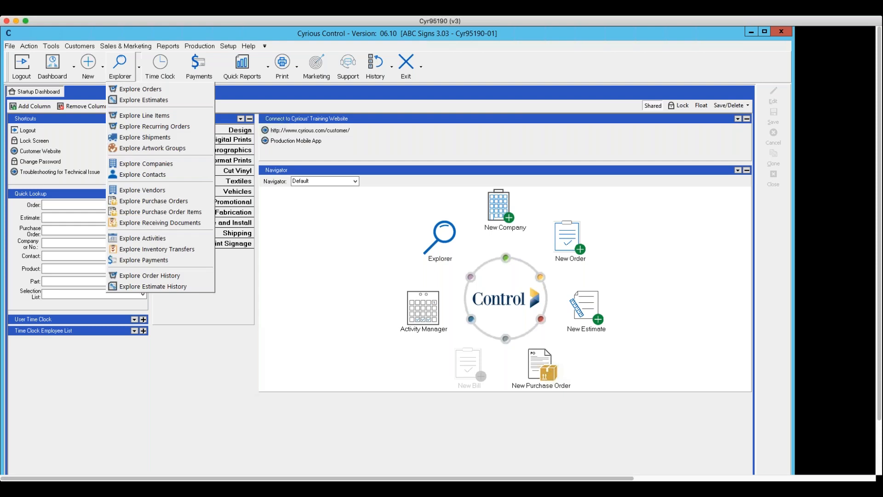
left_click(140, 100)
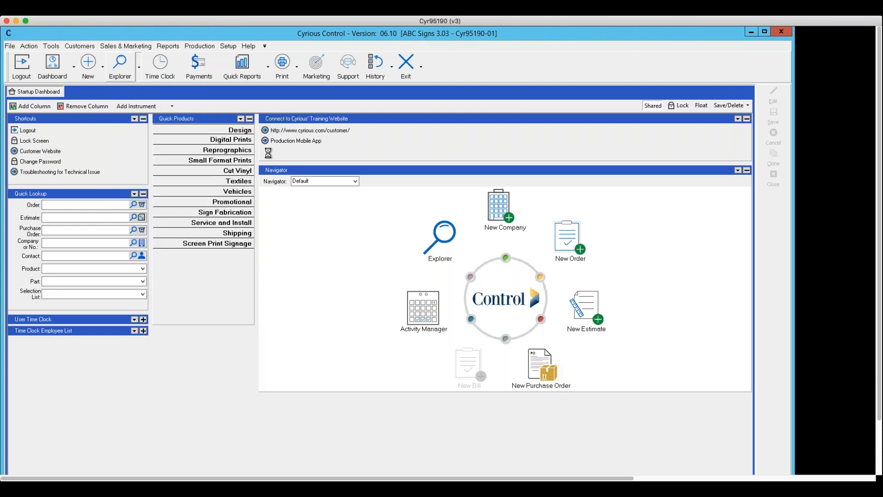
left_click(310, 144)
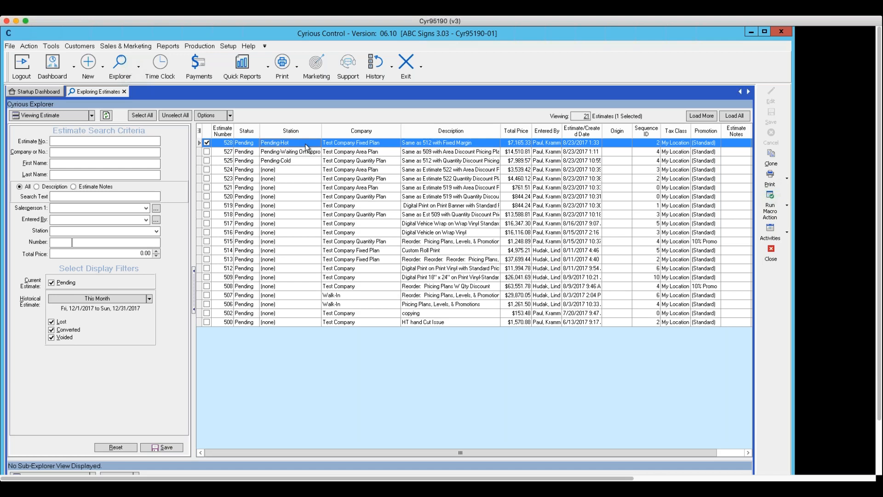
double_click(307, 144)
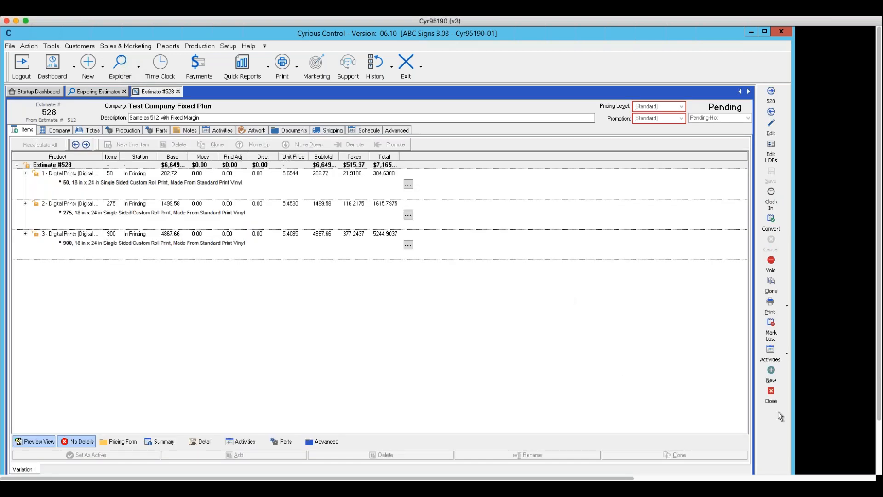
left_click(771, 399)
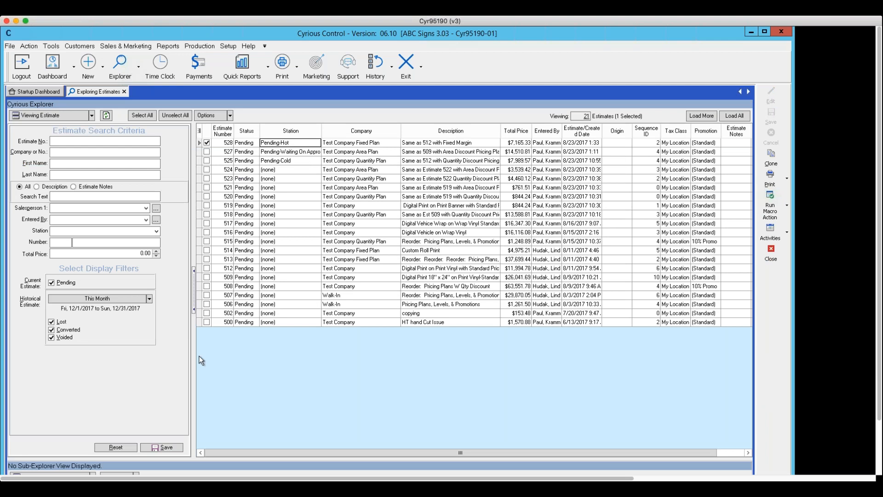
left_click(148, 299)
Step: Set Historical Estimate to All, select estimate 532, and close the estimates explorer
left_click(96, 310)
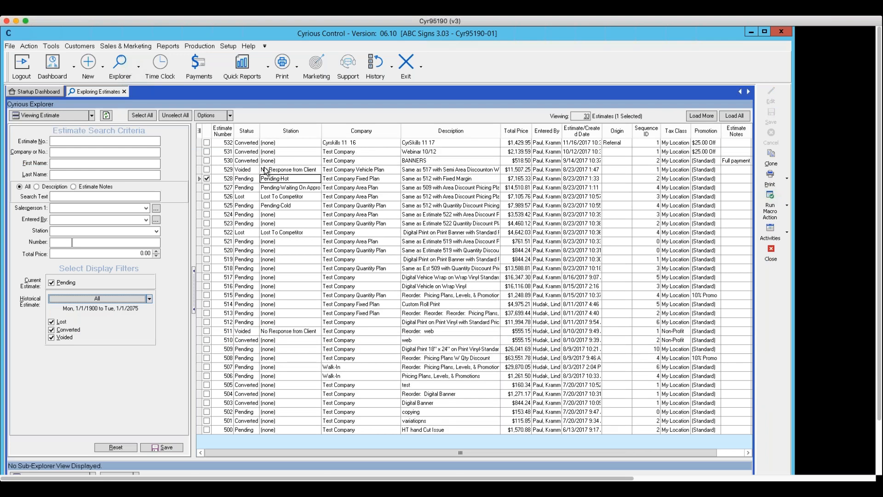
left_click(244, 144)
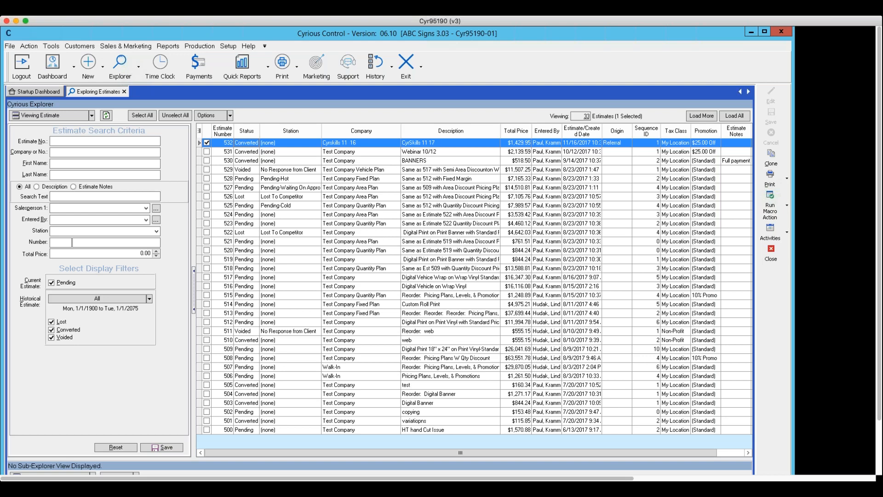
left_click(771, 253)
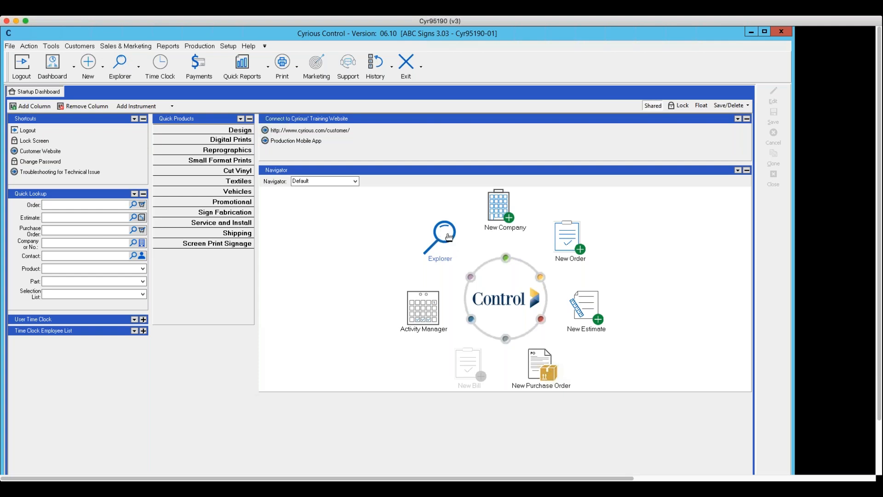
left_click(139, 67)
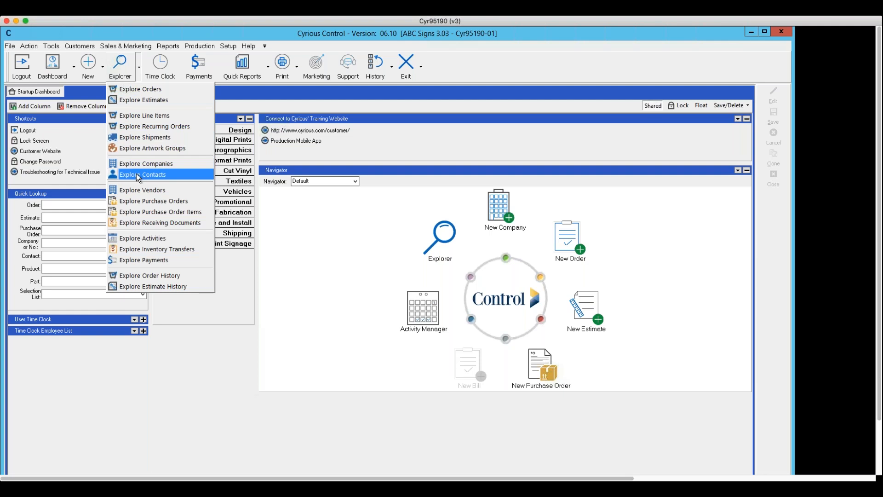
left_click(139, 89)
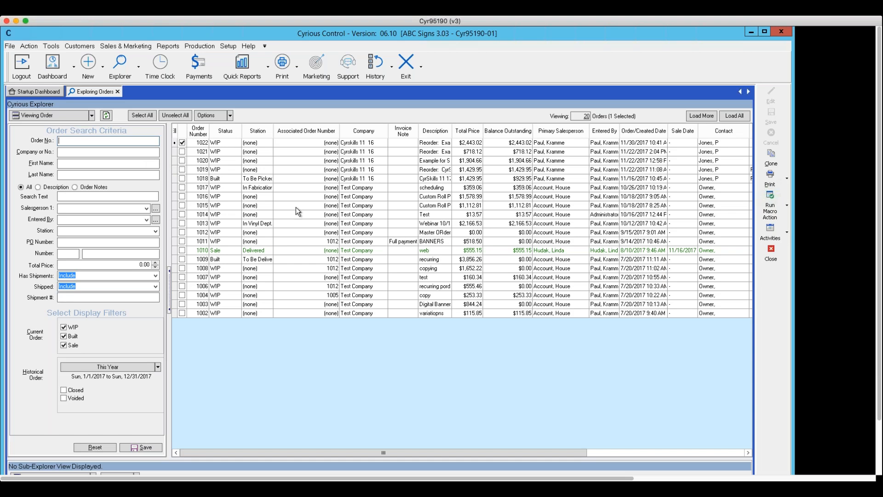
left_click(772, 256)
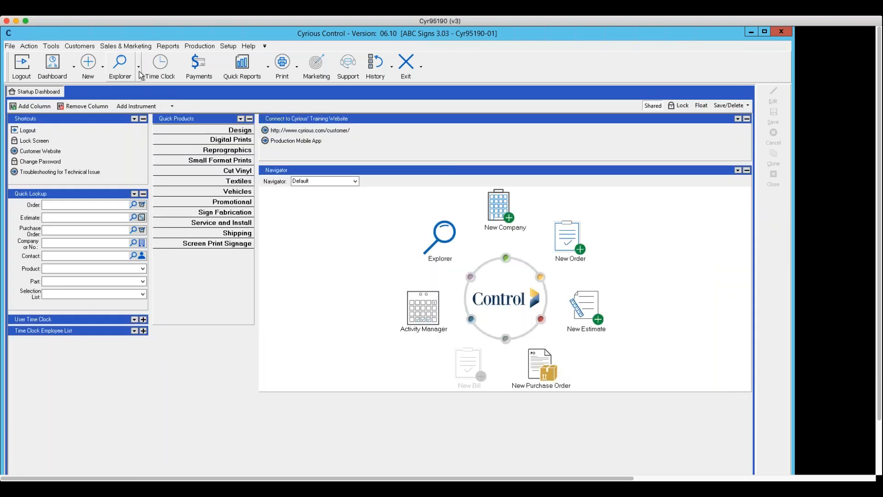
Step: Show the Explore menu of available explorer views from the Explorer button's dropdown
left_click(138, 67)
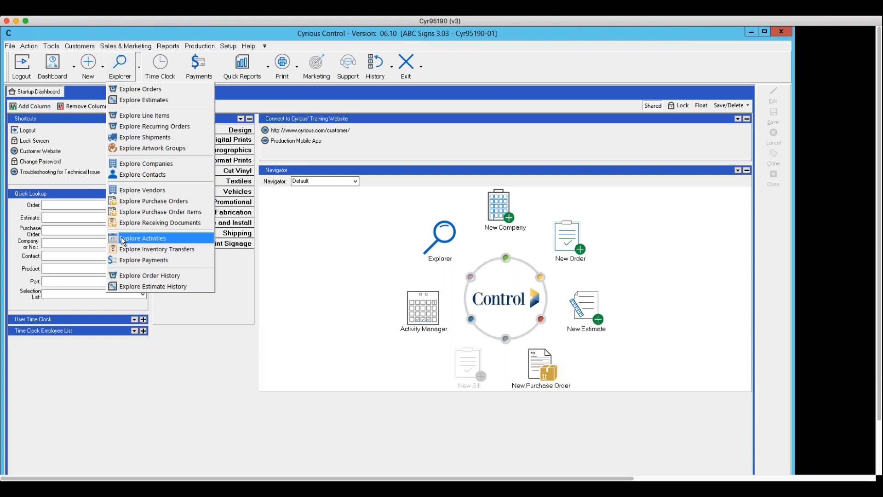
Step: Explore Companies to list the three client companies, briefly checking the Viewing Company record types
left_click(136, 164)
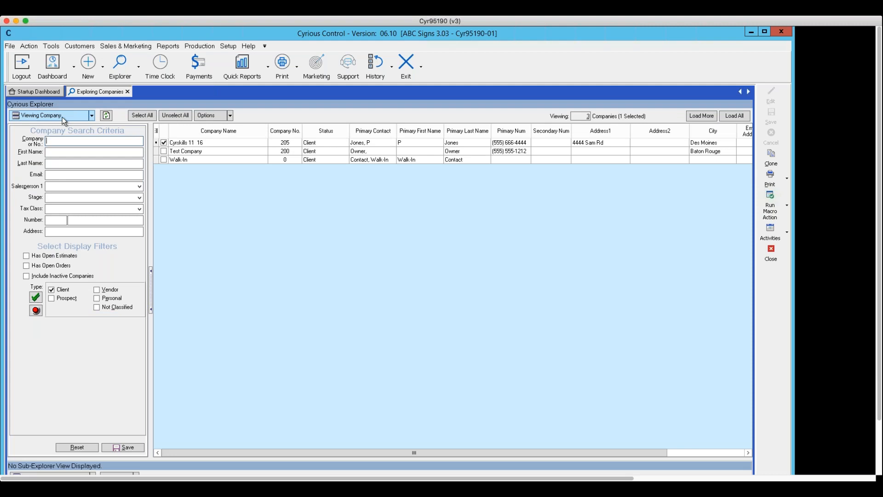
left_click(92, 116)
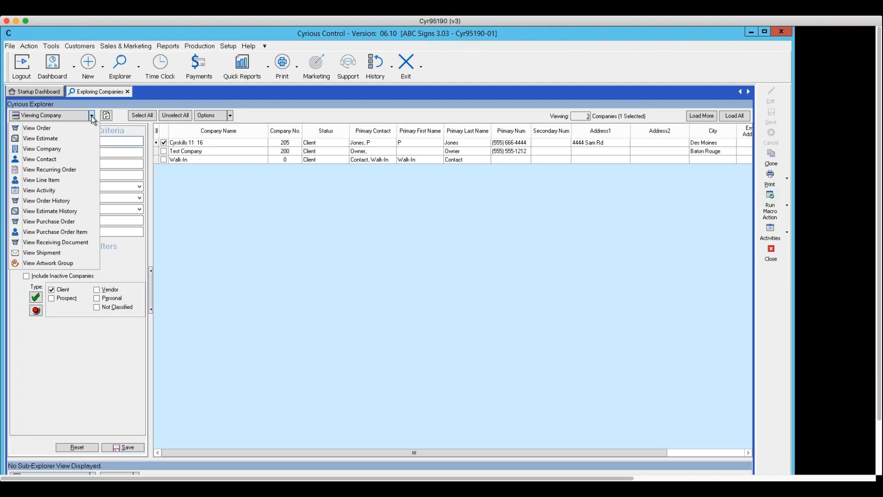
left_click(205, 208)
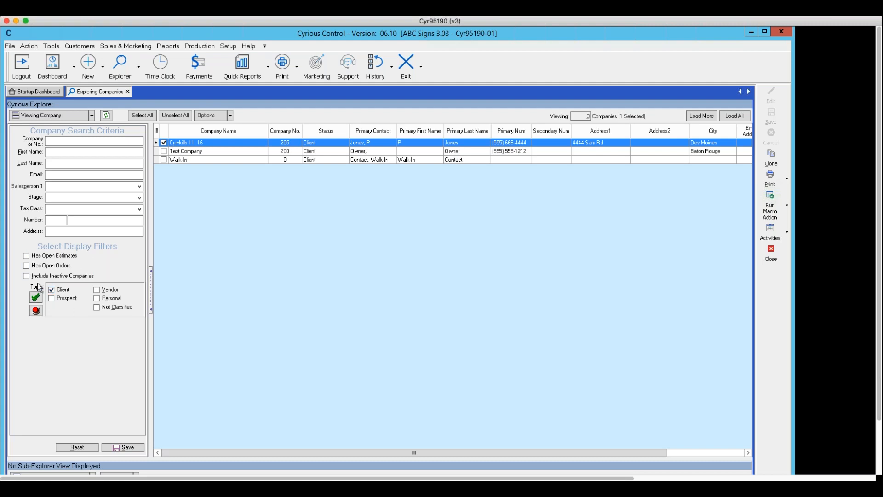
Step: Try the Has Open Estimates and Has Open Orders filters, then add Prospect to show 7 companies
left_click(26, 256)
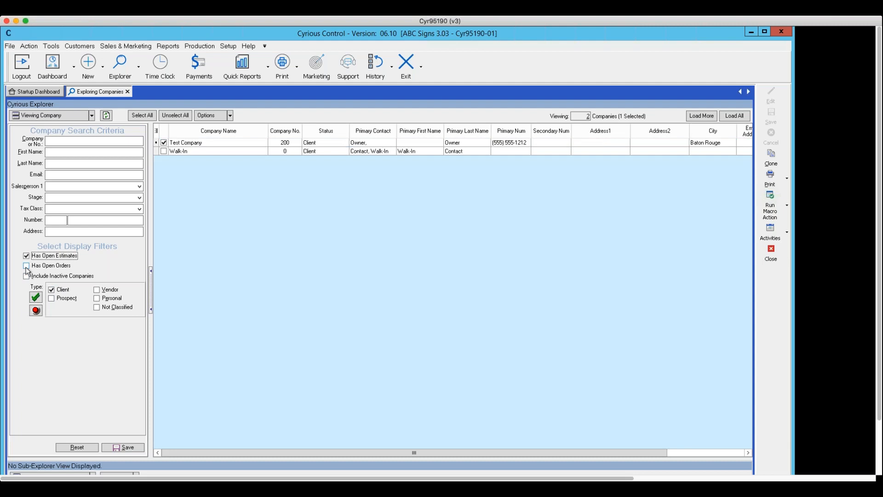
left_click(26, 267)
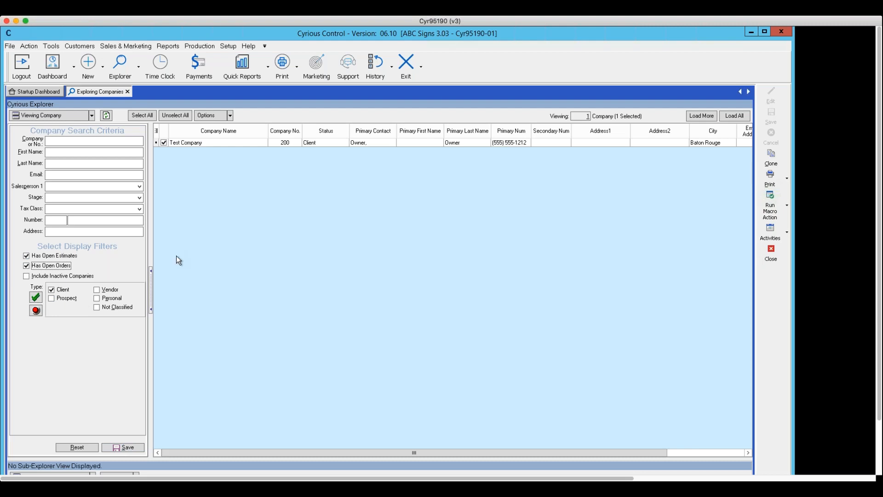
left_click(27, 266)
left_click(26, 256)
left_click(26, 266)
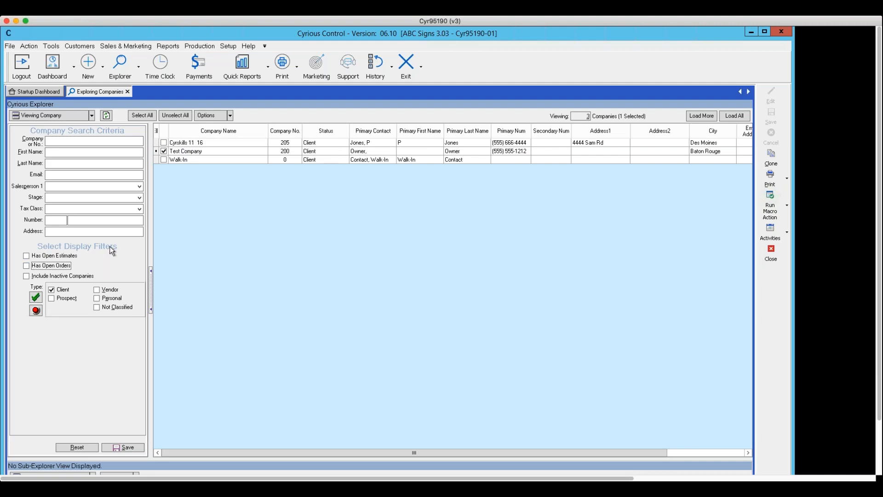
left_click(51, 298)
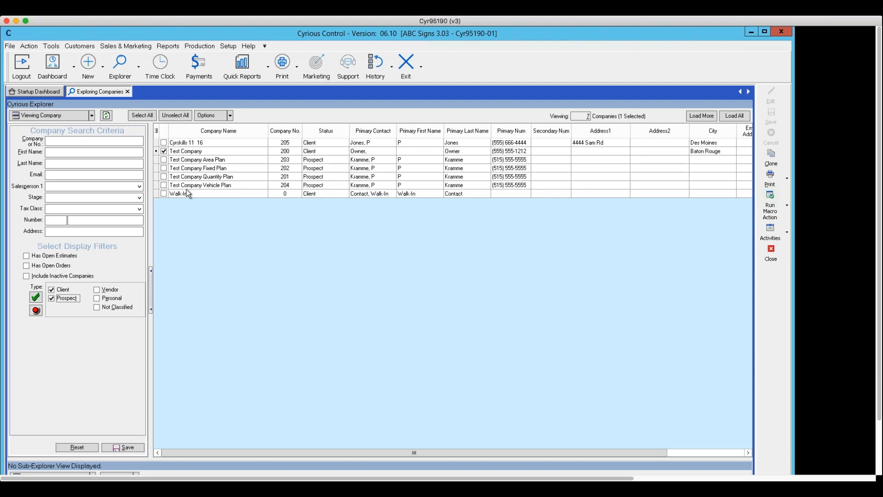
Step: Search Company or No. for 'test company a', leaving only Test Company Area Plan (No. 203)
left_click(64, 141)
type("c")
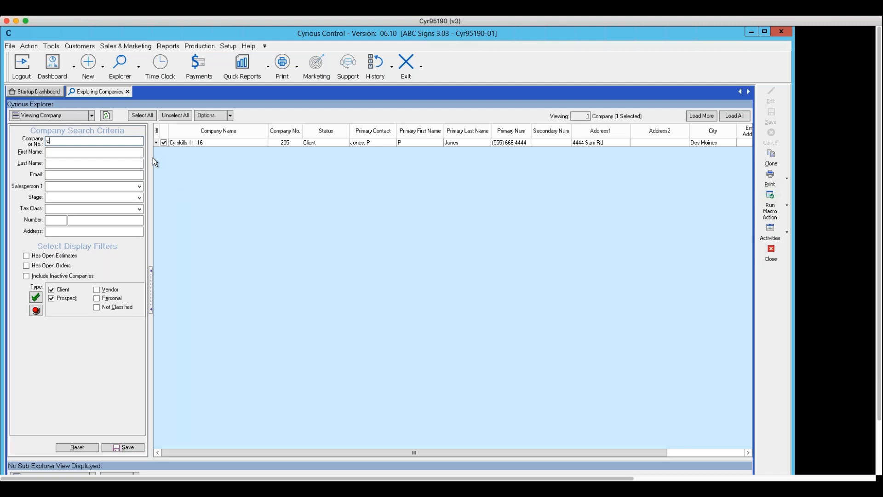
left_click_drag(69, 140, 12, 134)
key("BackSpace")
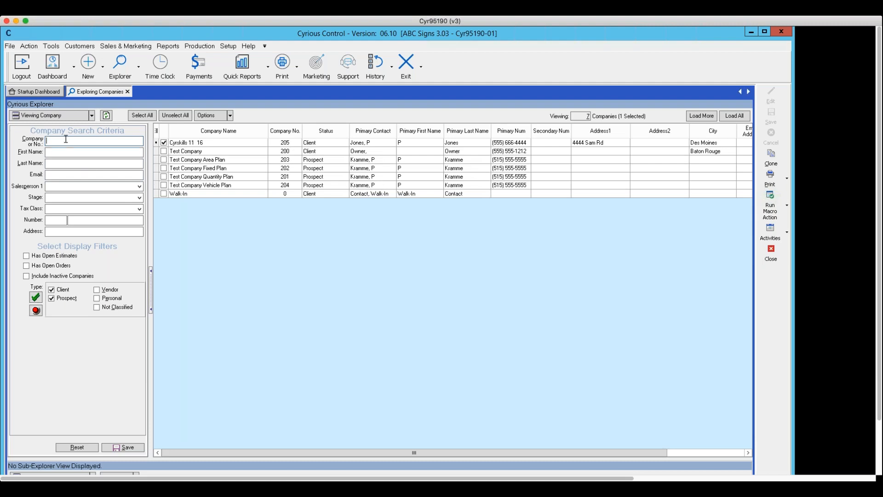
type("t")
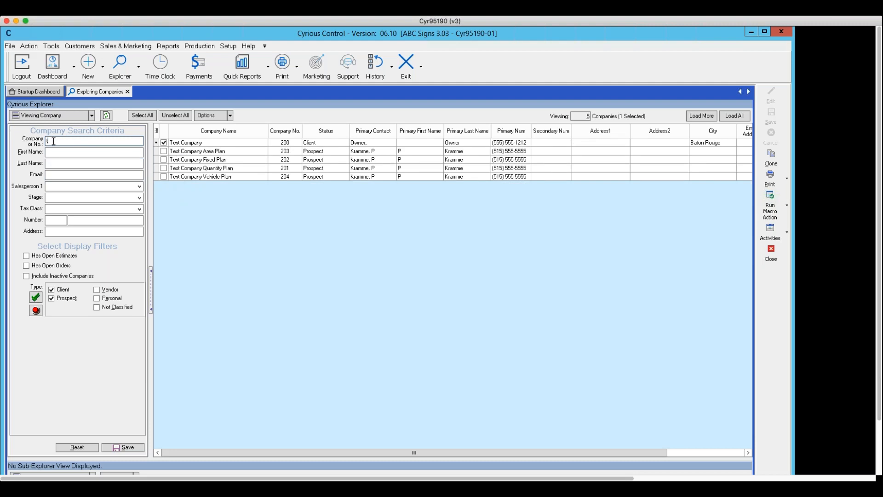
type("est company")
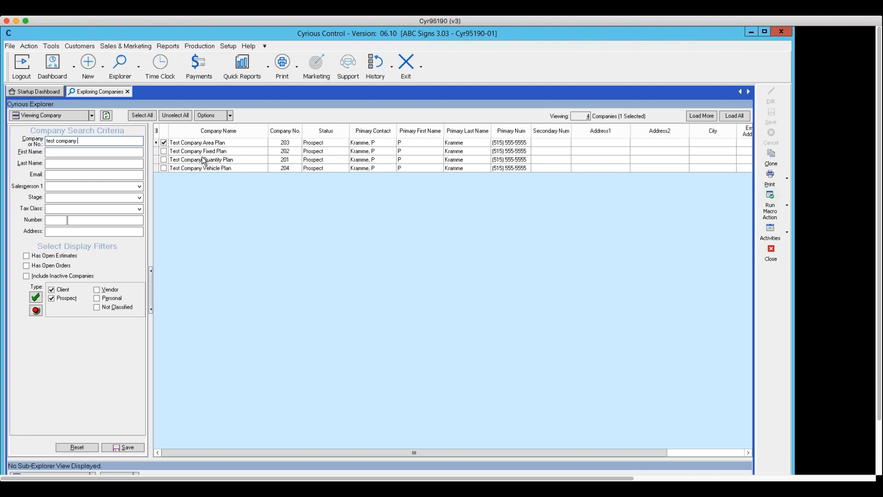
type("a")
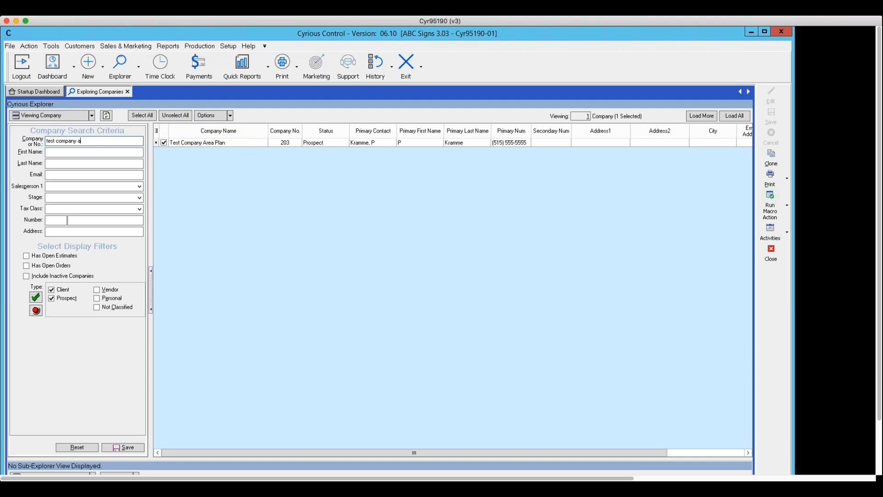
left_click(92, 117)
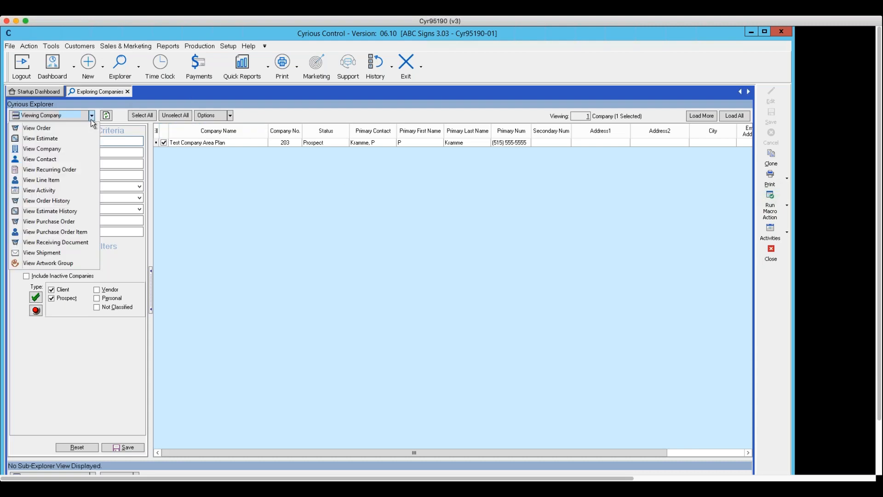
Step: Switch the explorer to View Order and clear the leftover company search to list 20 orders
left_click(66, 129)
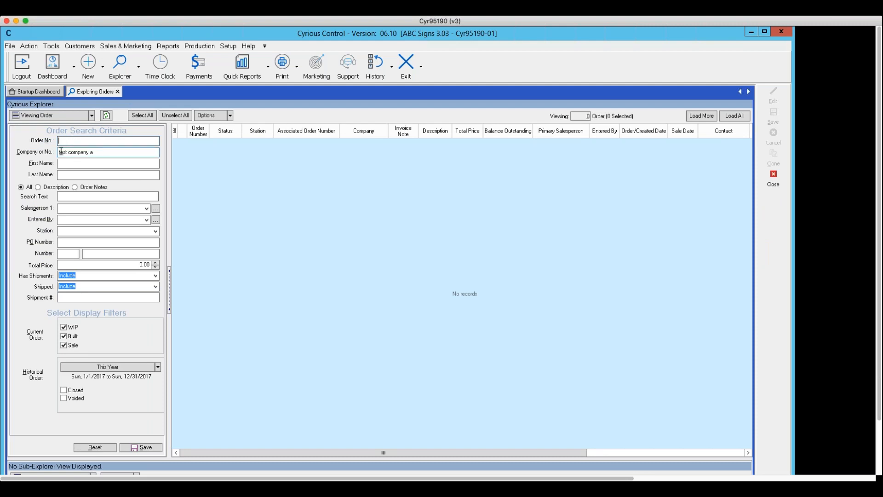
left_click_drag(97, 152, 34, 140)
key("BackSpace")
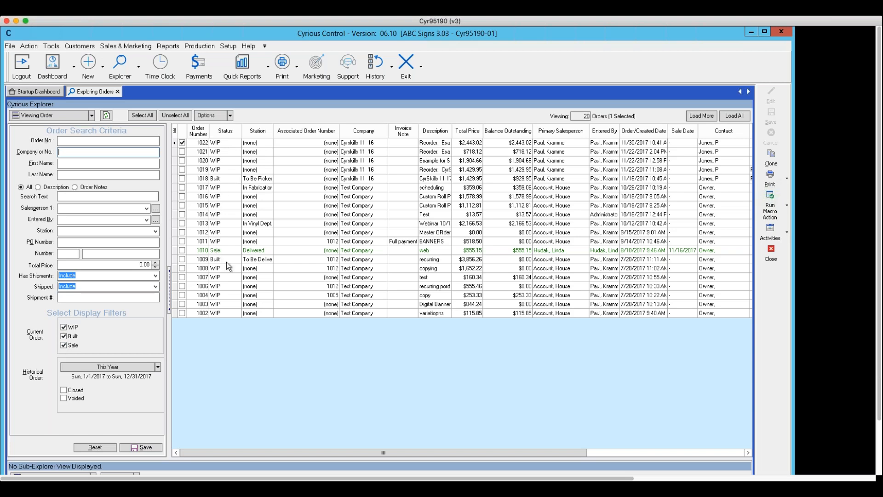
Step: Uncheck Sale and WIP to show Built orders 1018 and 1009, then re-check both and save
left_click(62, 346)
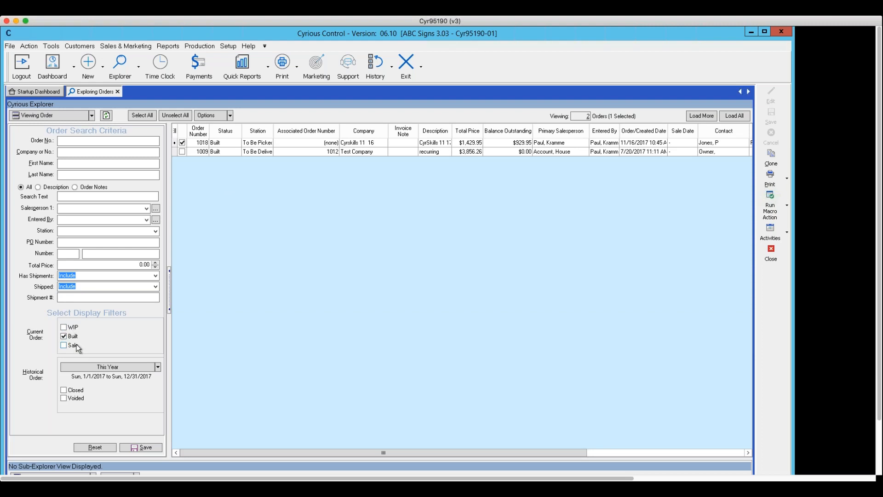
left_click(139, 449)
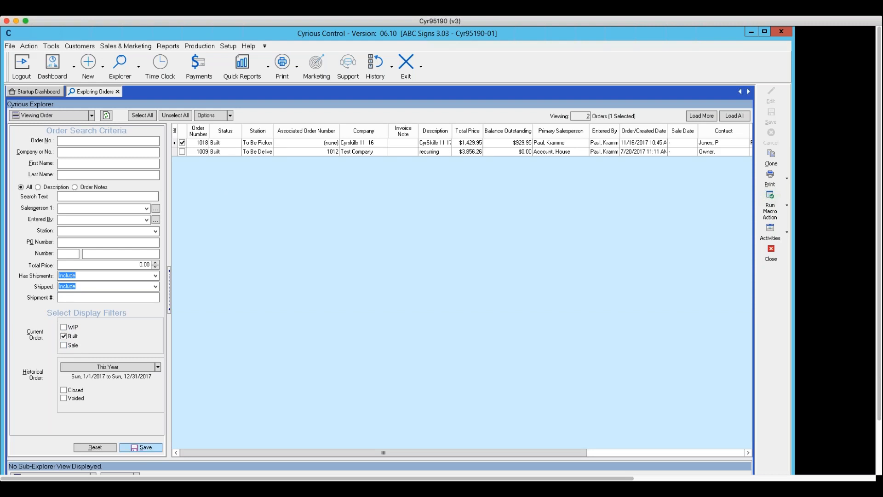
left_click(63, 329)
left_click(63, 344)
left_click(144, 449)
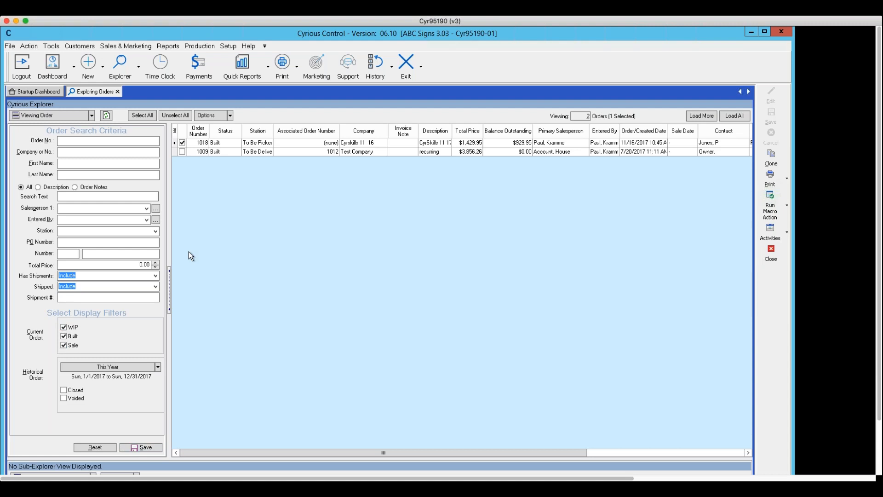
left_click(92, 116)
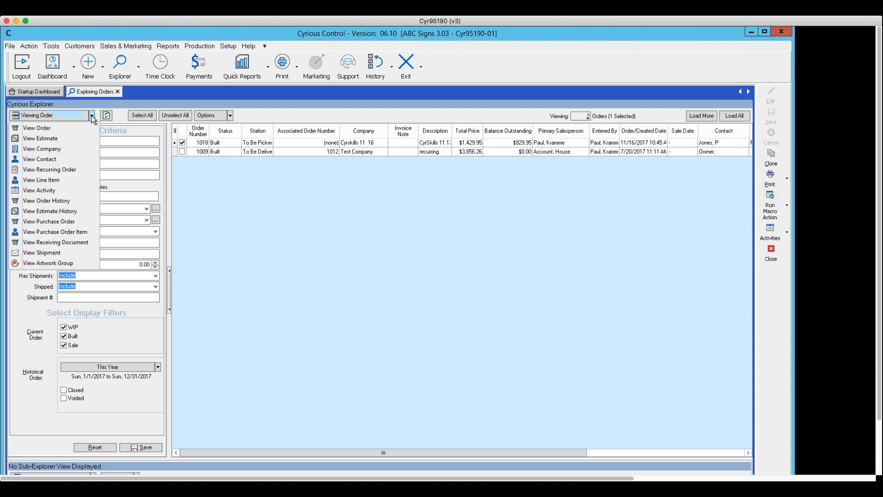
Step: View the 33 estimates, then switch back to View Order showing orders 1002–1022
left_click(68, 137)
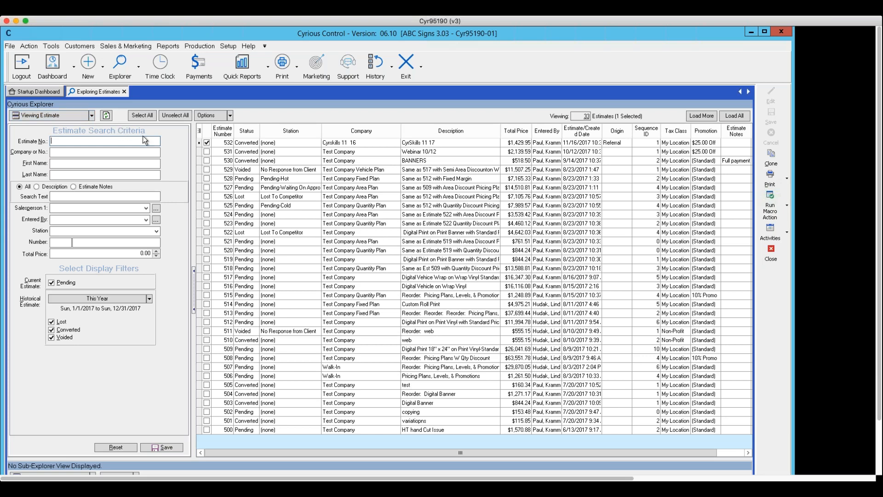
left_click(92, 117)
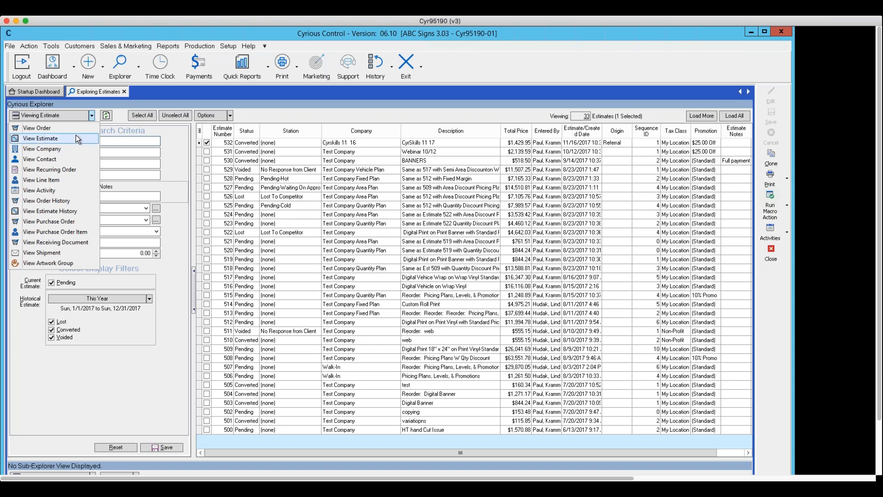
left_click(46, 127)
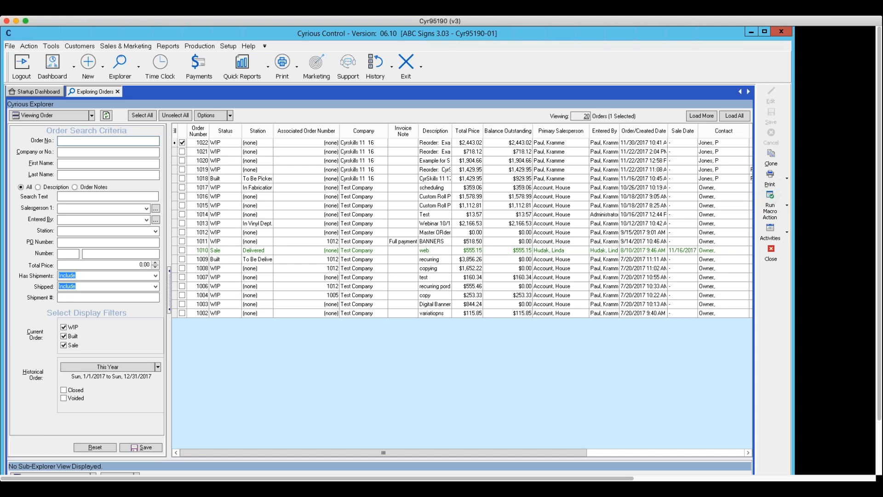
Step: Open order 1011 for Test Company, showing two banner print lines totalling $518.50
double_click(203, 241)
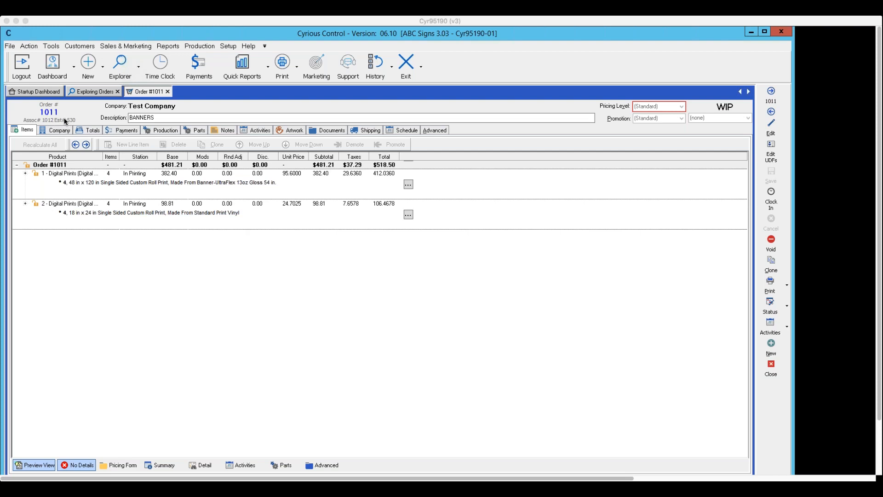
Step: Return to the Exploring Orders tab listing all 20 orders, leaving order 1011's tab open
left_click(90, 94)
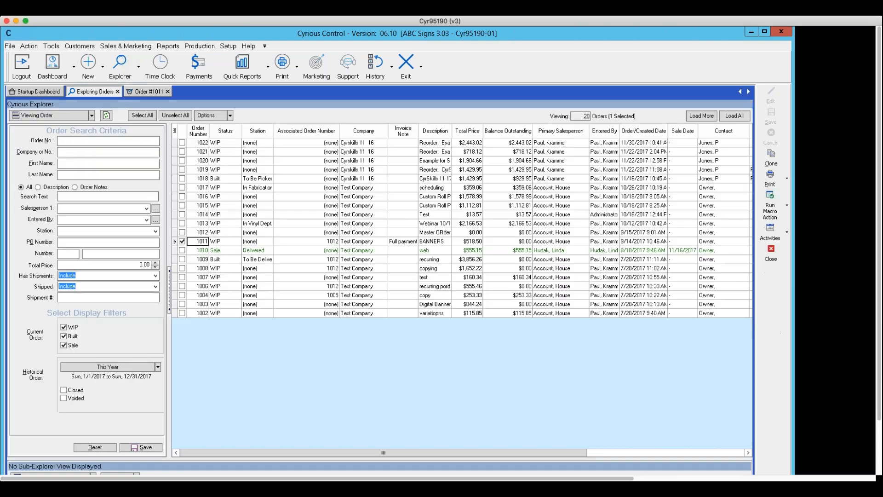
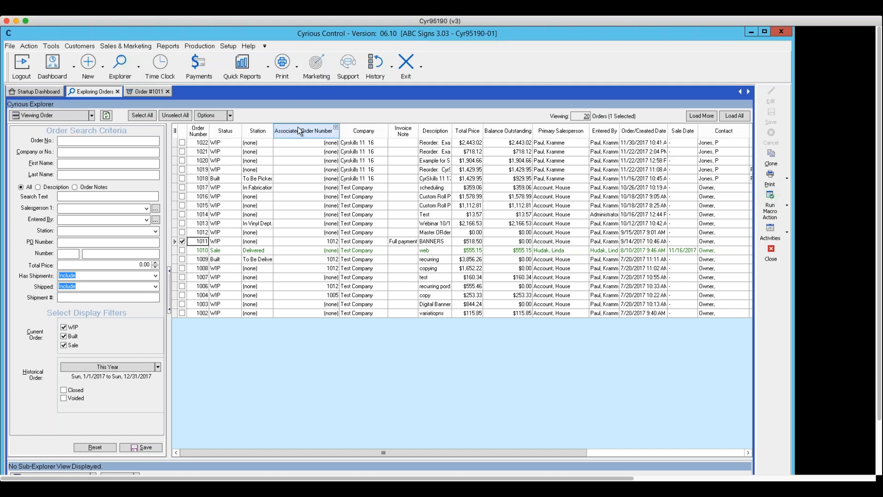
Step: Open the Column Chooser for the orders grid from the grid's right-click menu
right_click(297, 114)
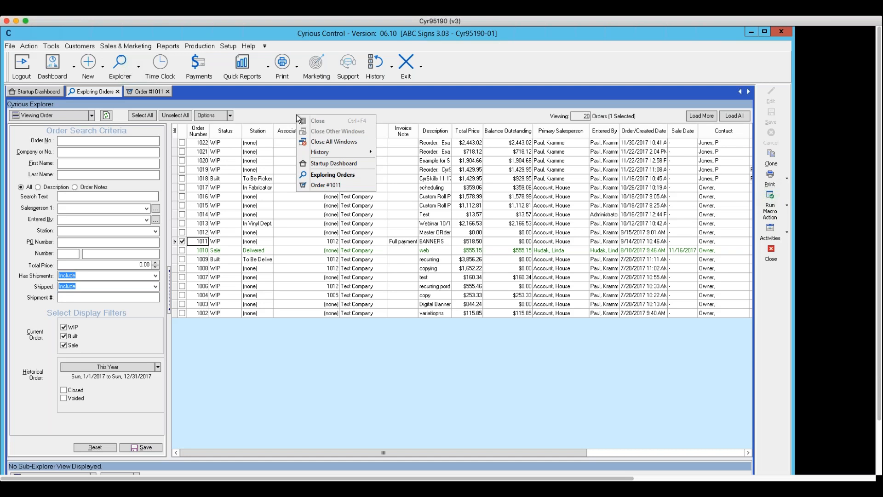
left_click(273, 133)
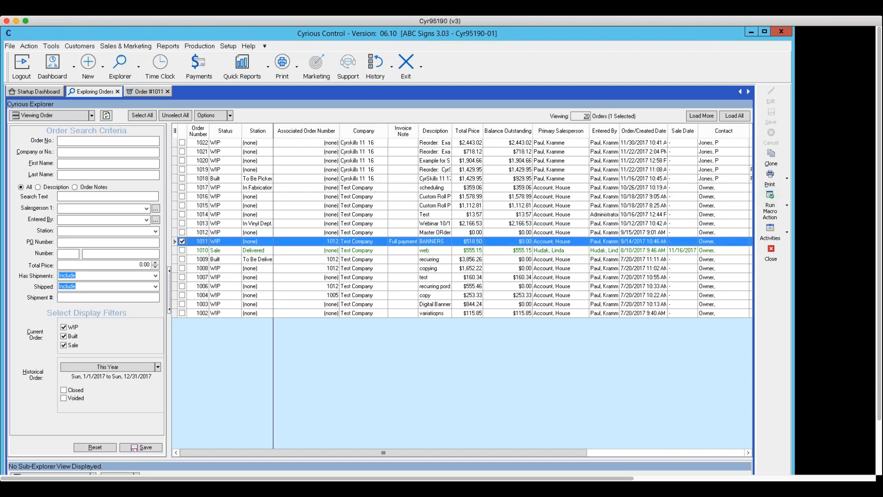
right_click(281, 132)
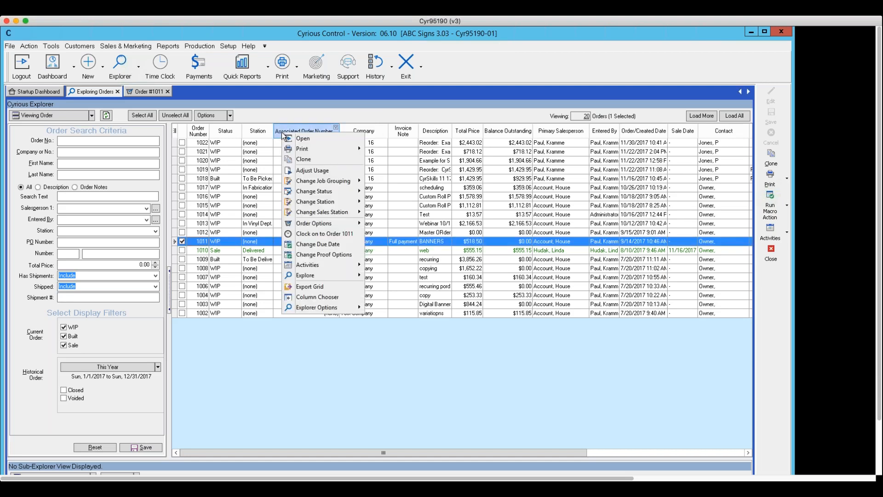
left_click(317, 297)
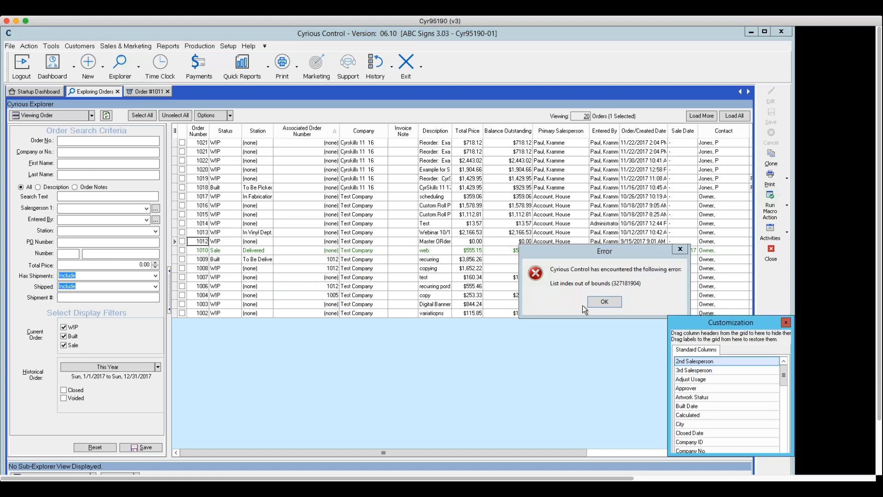
Step: Dismiss the 'List index out of bounds' error, then move, scroll and close the Customization list
left_click(606, 301)
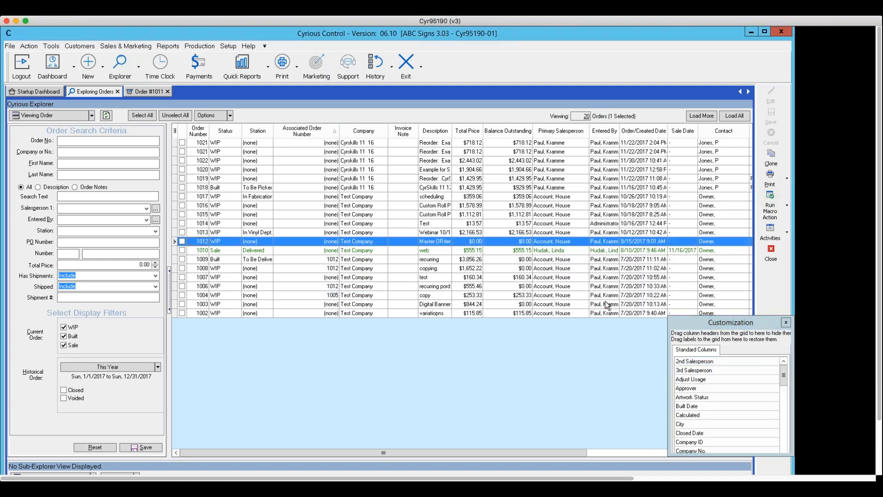
left_click(784, 381)
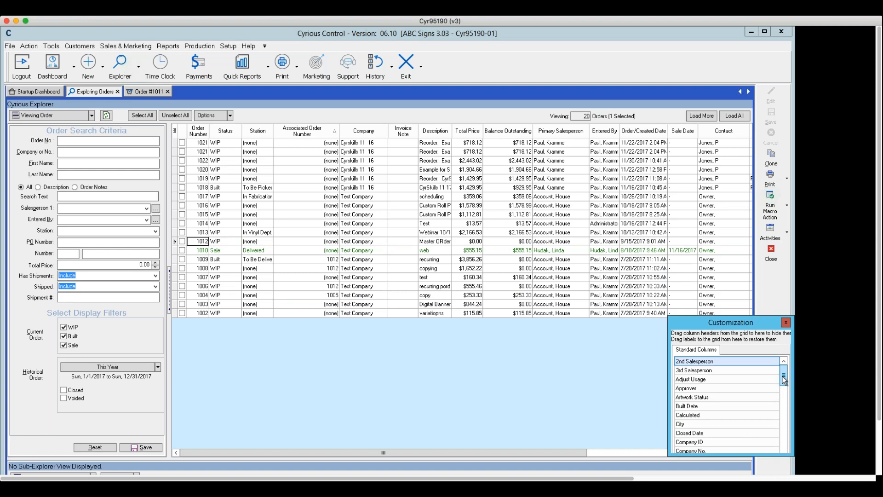
left_click_drag(678, 319, 367, 127)
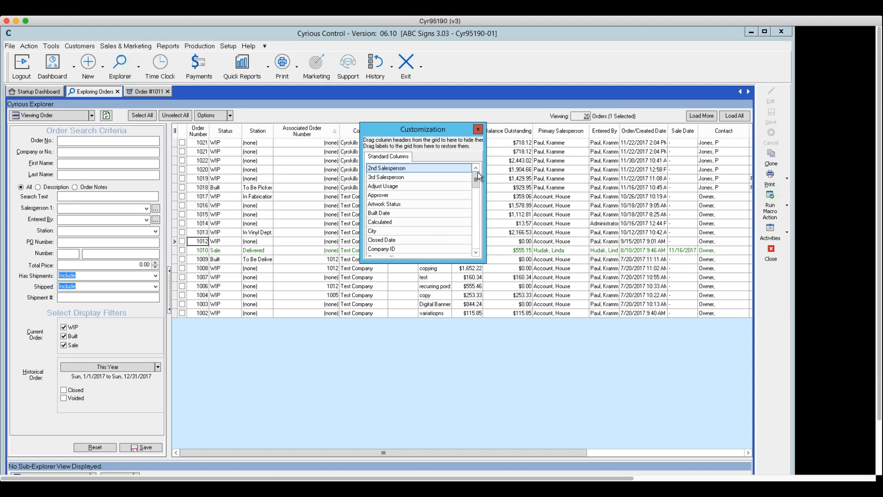
left_click_drag(475, 181, 481, 159)
left_click(477, 130)
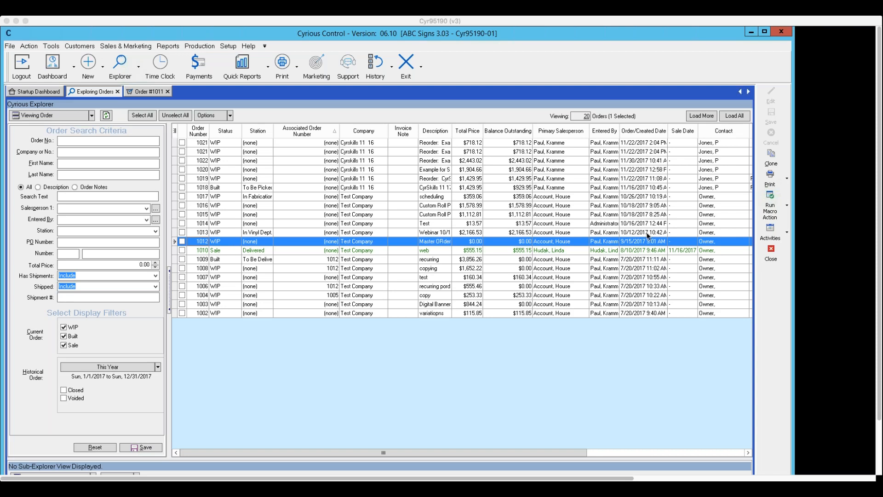
Step: Close order 1011 and reopen Explore Orders filtered to WIP only, listing 17 orders
left_click(772, 259)
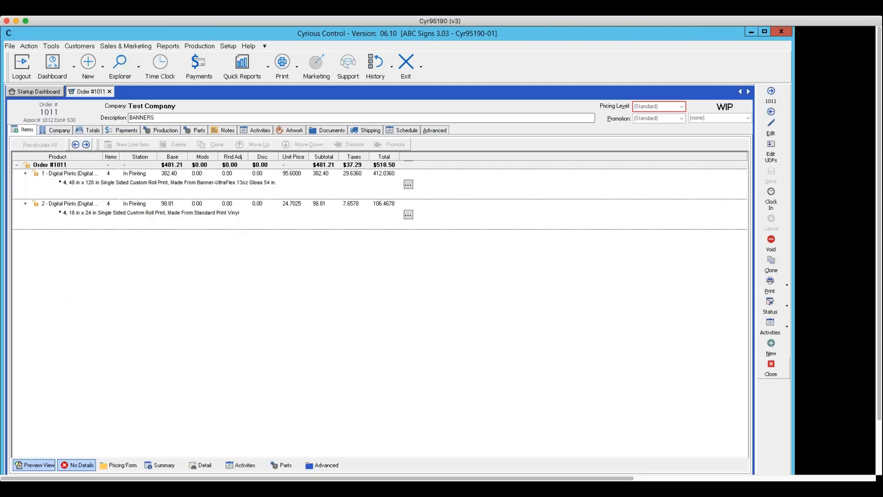
left_click(770, 373)
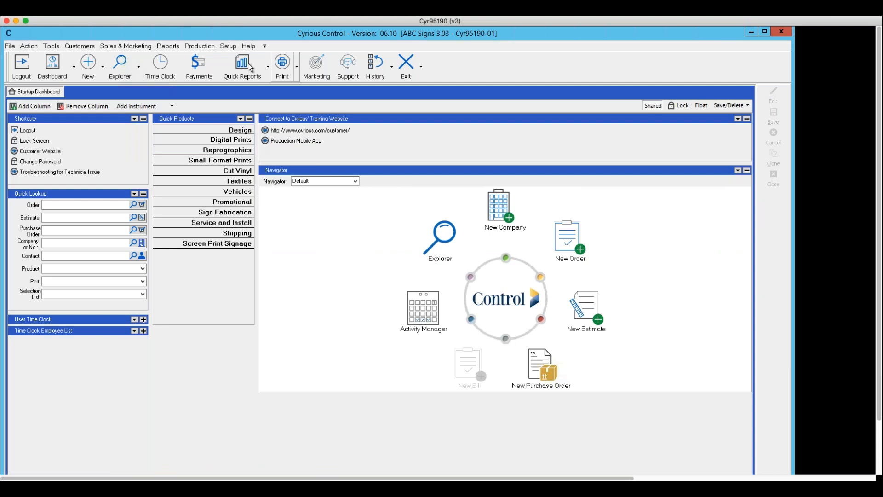
left_click(139, 69)
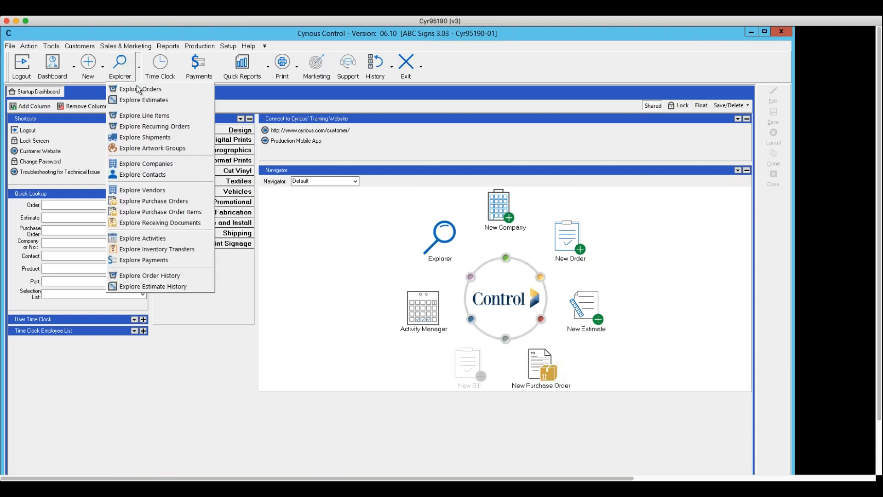
left_click(139, 90)
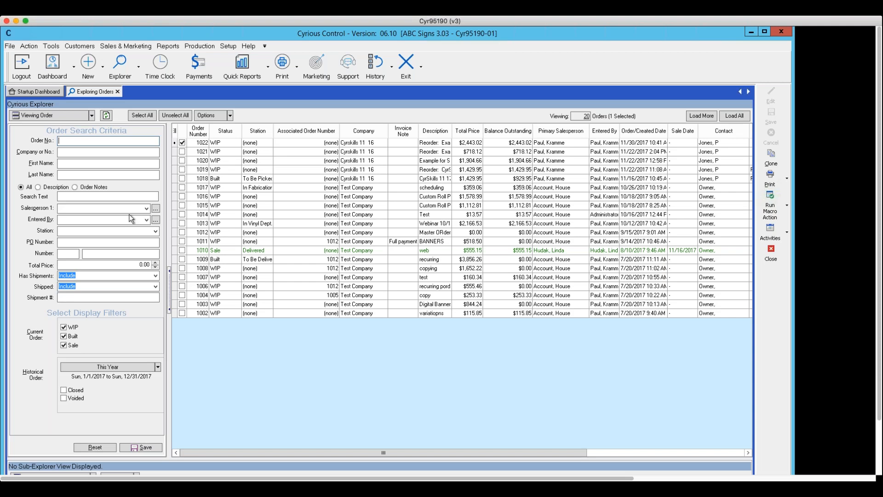
left_click(64, 345)
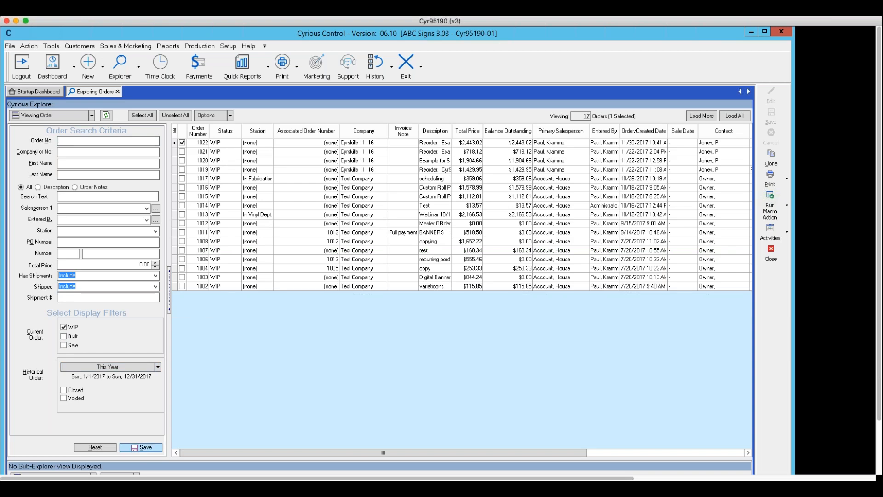
Step: Reopen Explore Orders with Built and Sale included again and save these filters as default
left_click(773, 259)
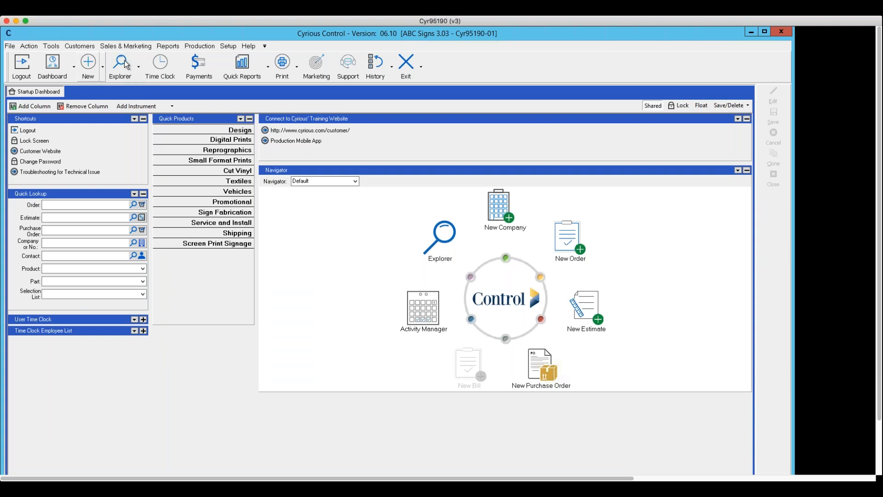
left_click(139, 68)
left_click(139, 91)
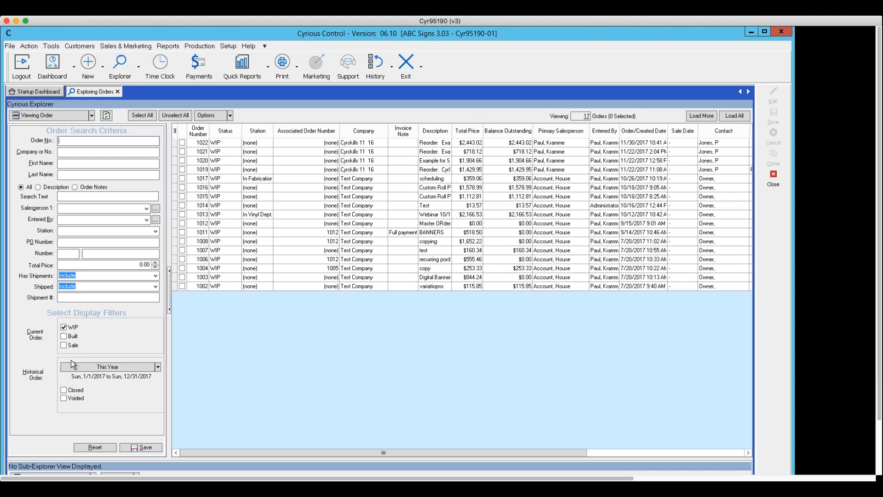
left_click(63, 344)
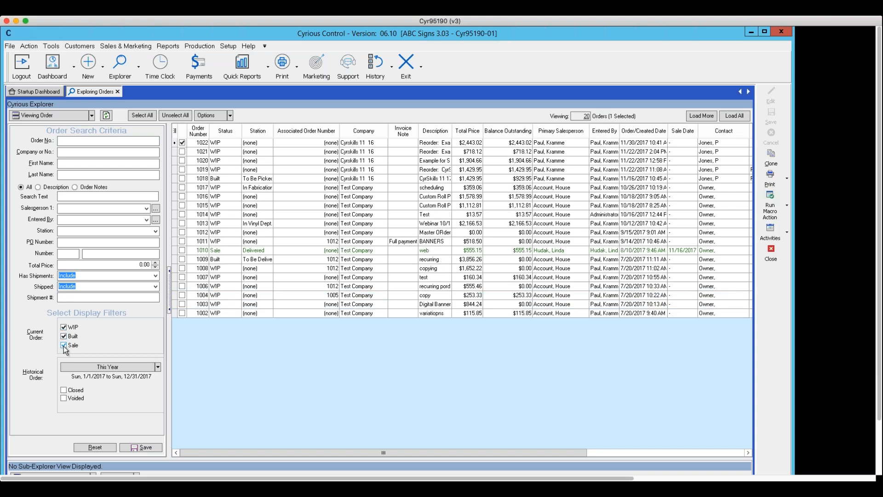
left_click(140, 447)
Step: Close the orders explorer and open Explore Estimates to list the 21 estimates
left_click(771, 258)
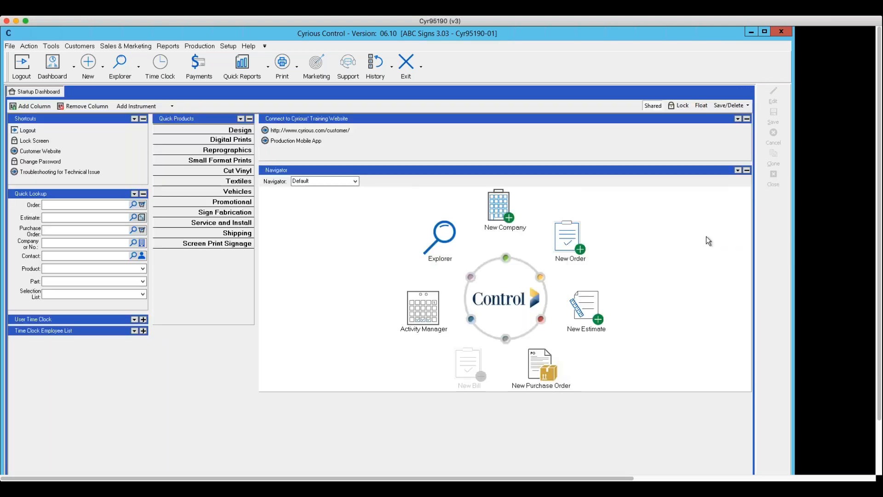
left_click(138, 69)
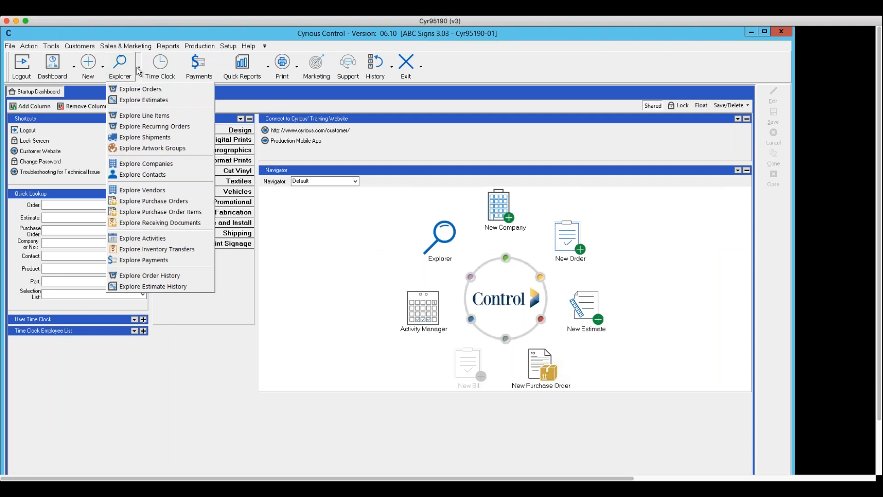
left_click(140, 100)
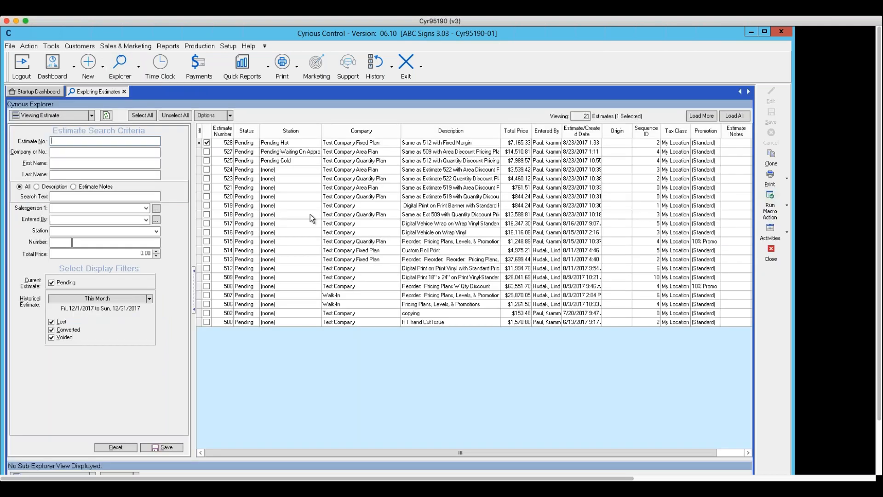
Step: Choose Convert from estimate 528's right-click menu to start turning it into an order
right_click(220, 145)
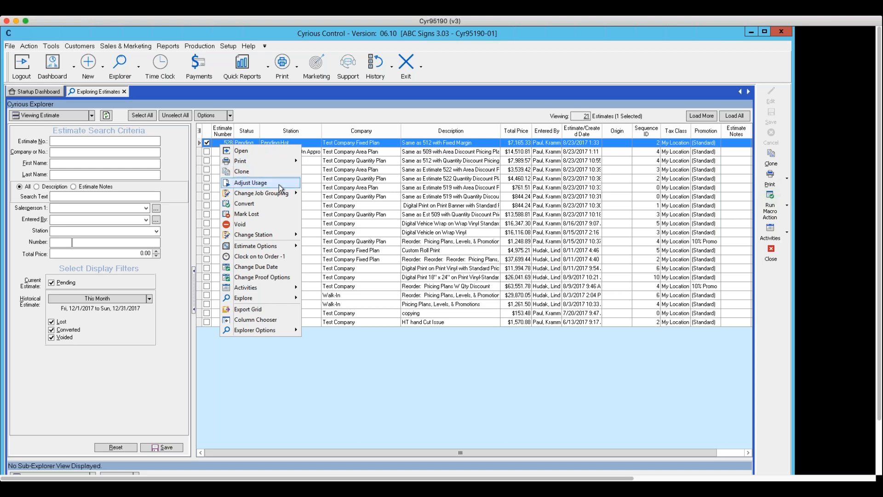
mouse_move(271, 197)
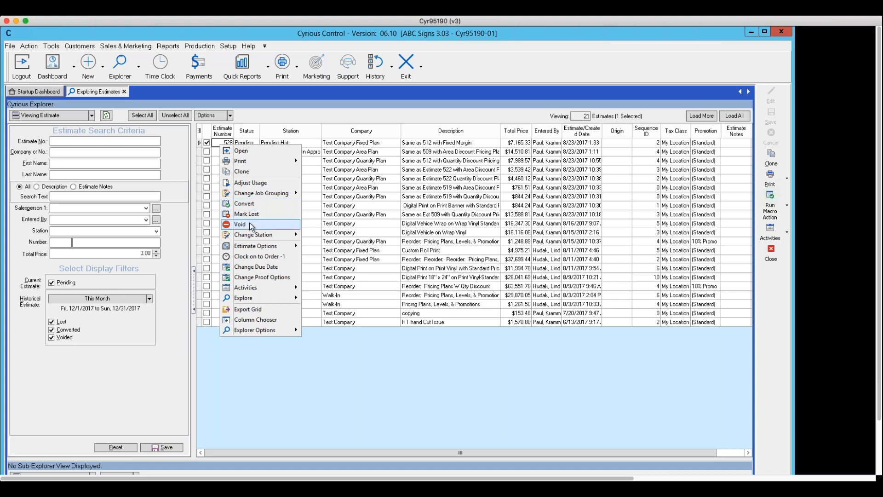
mouse_move(253, 236)
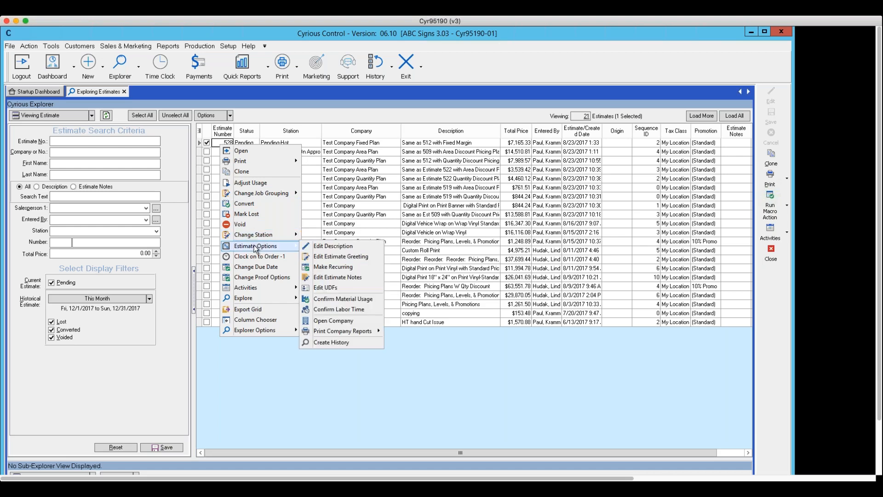
left_click(247, 204)
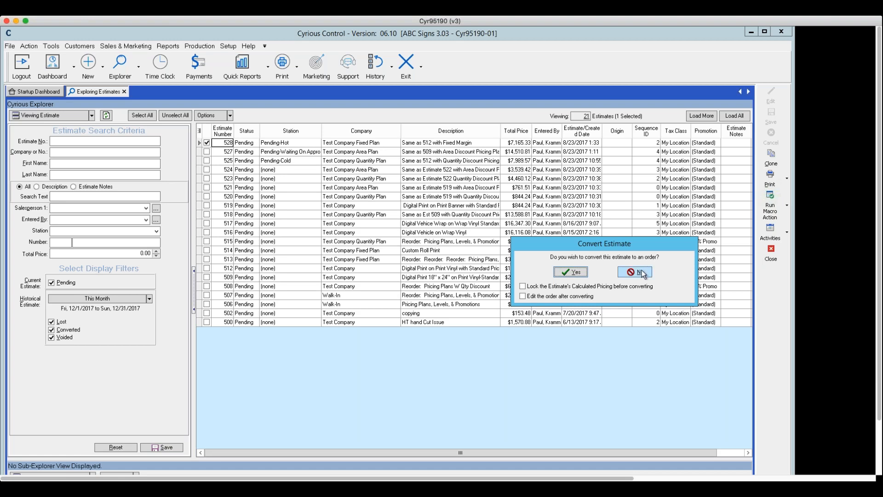
Step: Confirm Yes to convert estimate #528 into an order, opening its details
left_click(569, 271)
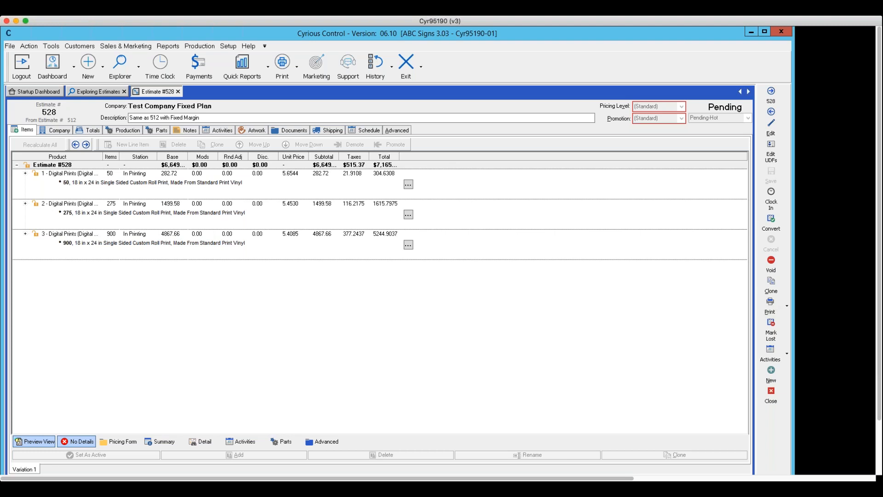
Step: Close the Estimate #528 tab, returning to the 21-estimate list
left_click(771, 399)
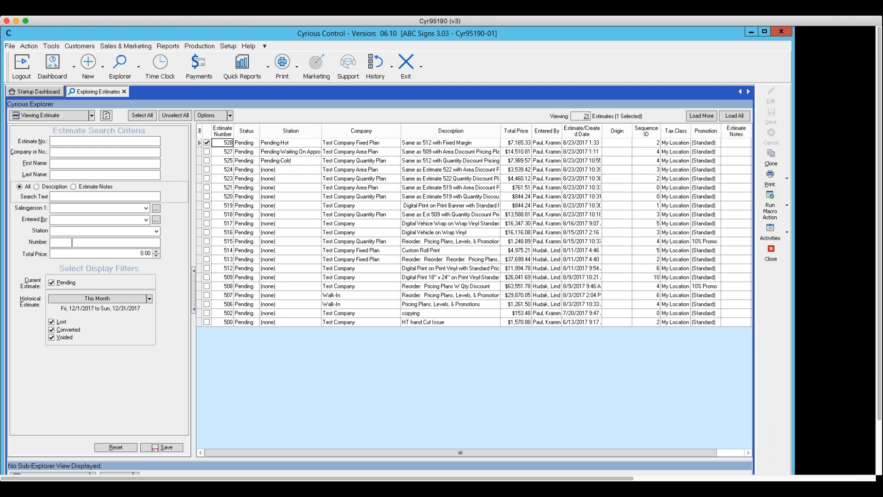
Step: Switch the explorer to View Company and scroll through the three companies
left_click(92, 116)
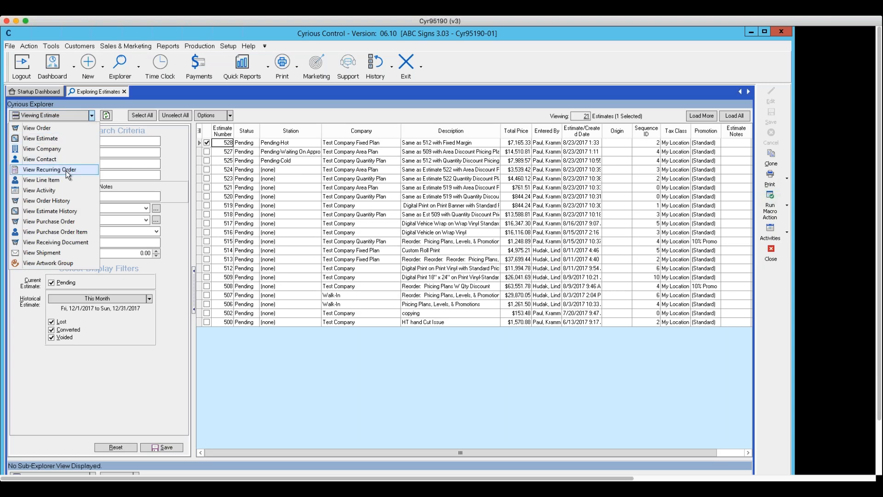
left_click(54, 150)
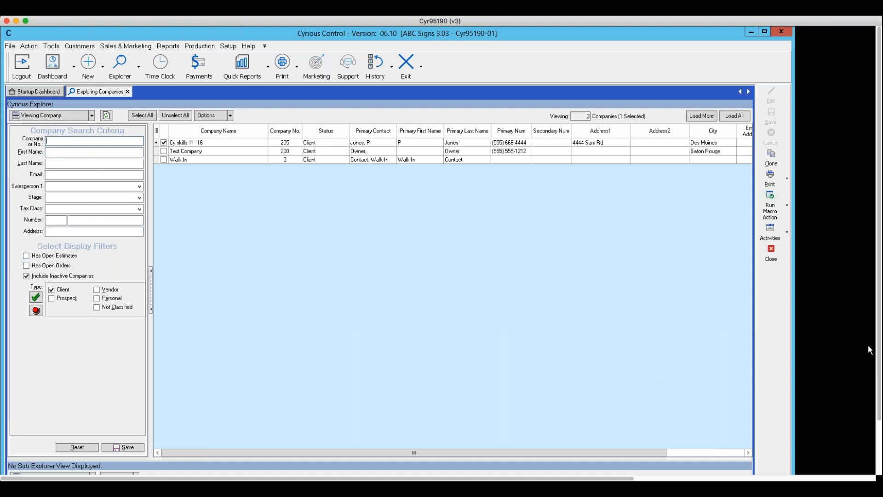
scroll(876, 403, "down", 3)
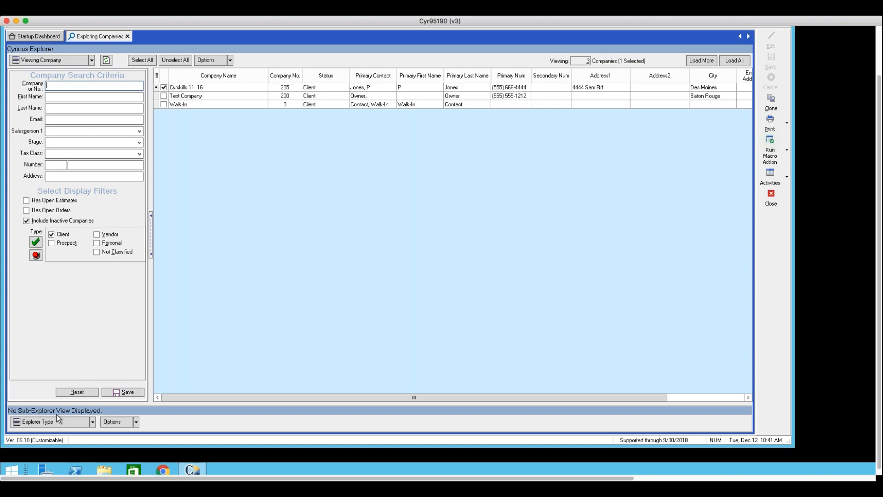
left_click(92, 421)
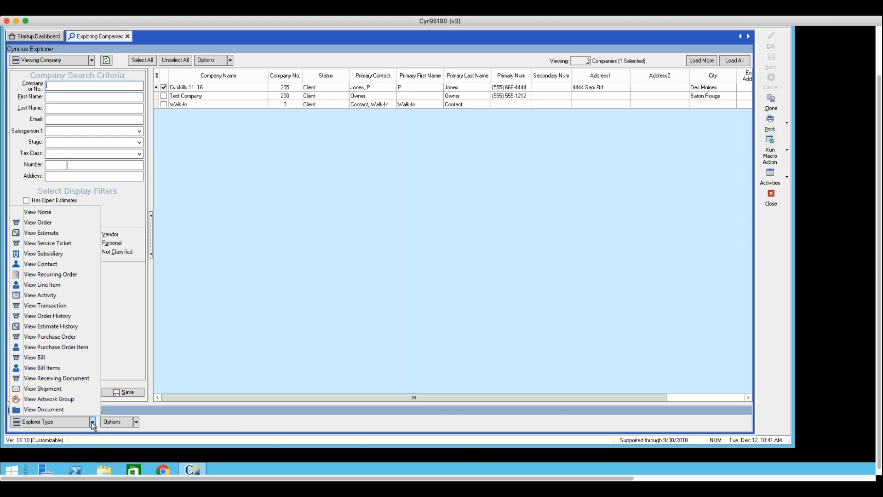
left_click(45, 222)
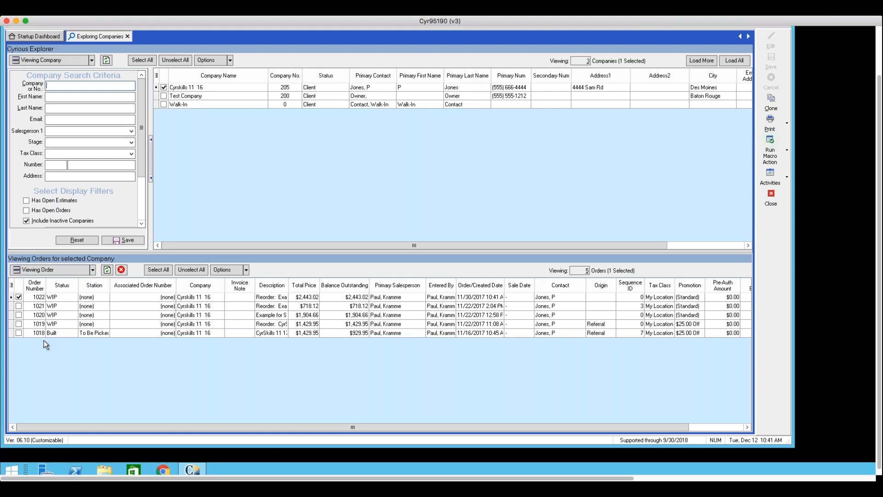
left_click(93, 270)
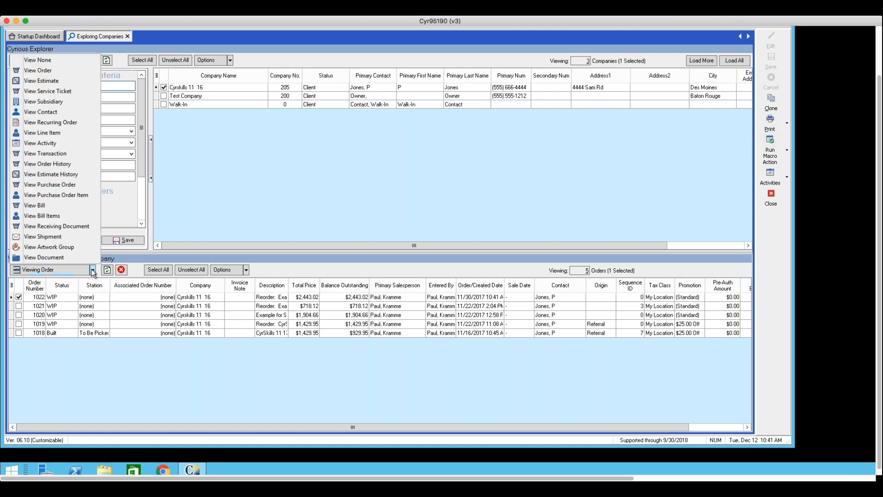
left_click(35, 81)
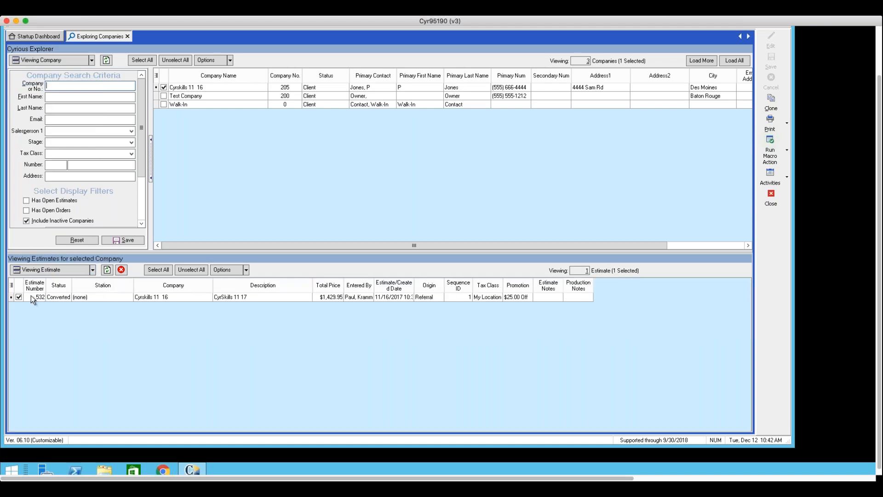
left_click(92, 271)
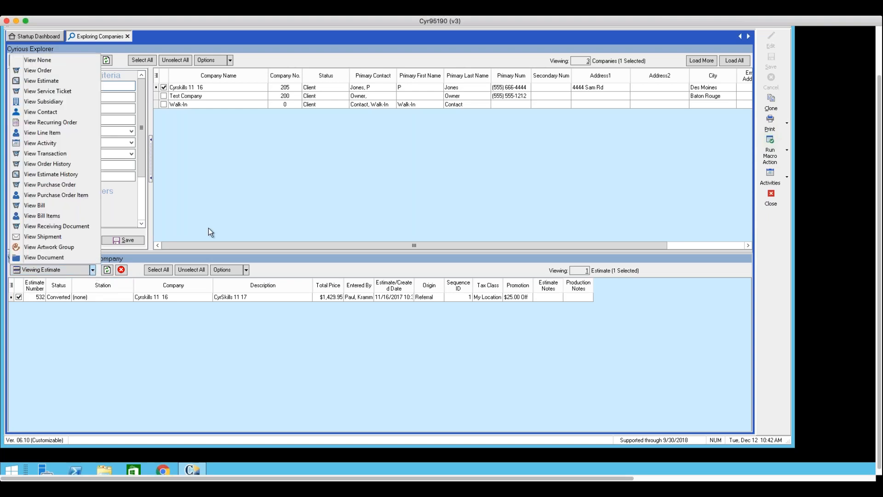
left_click(171, 352)
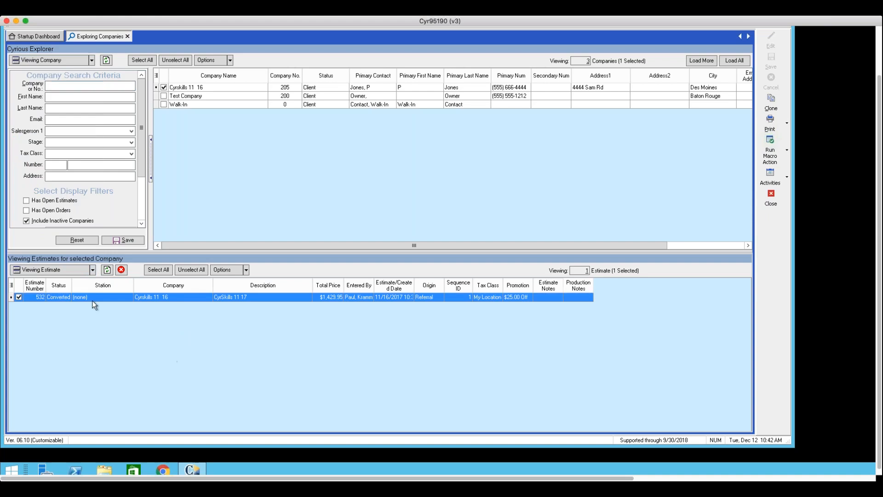
left_click(92, 271)
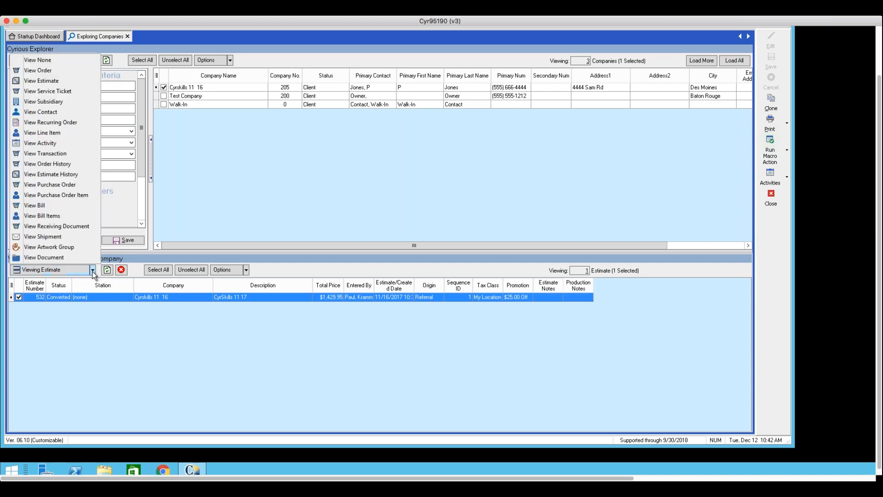
left_click(38, 60)
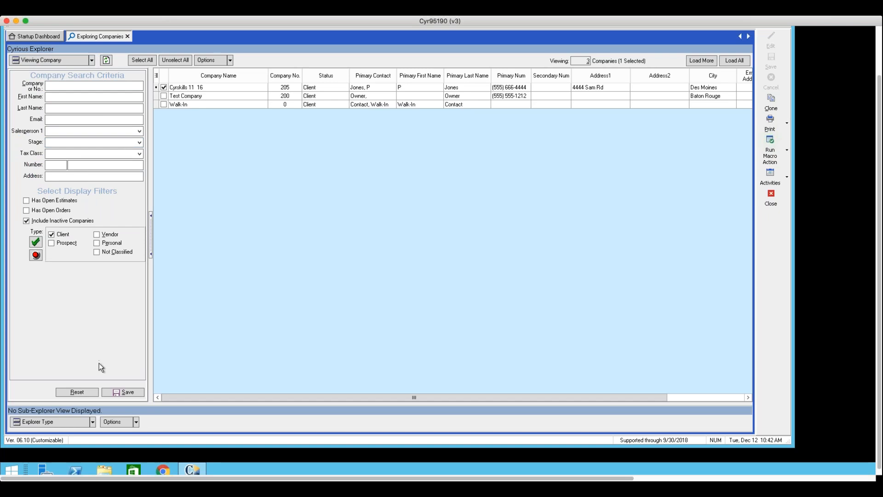
Step: Open the sub-explorer views list, then close the Exploring Companies tab
left_click(92, 422)
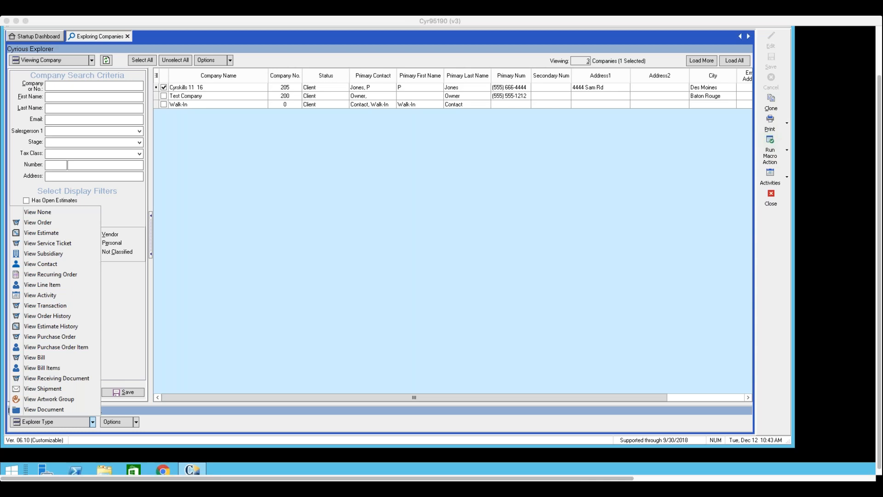
left_click(777, 202)
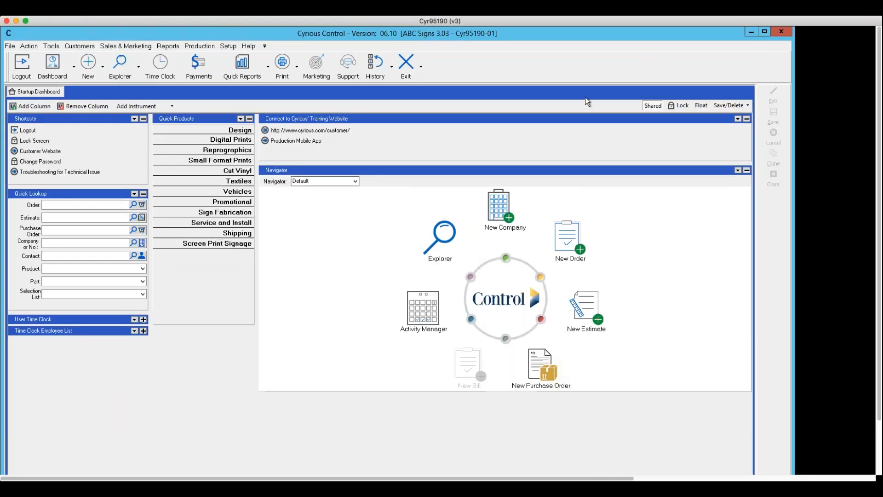
Step: Open System Setup on the Company Address and Logo page, then dismiss the Setup menu
left_click(227, 46)
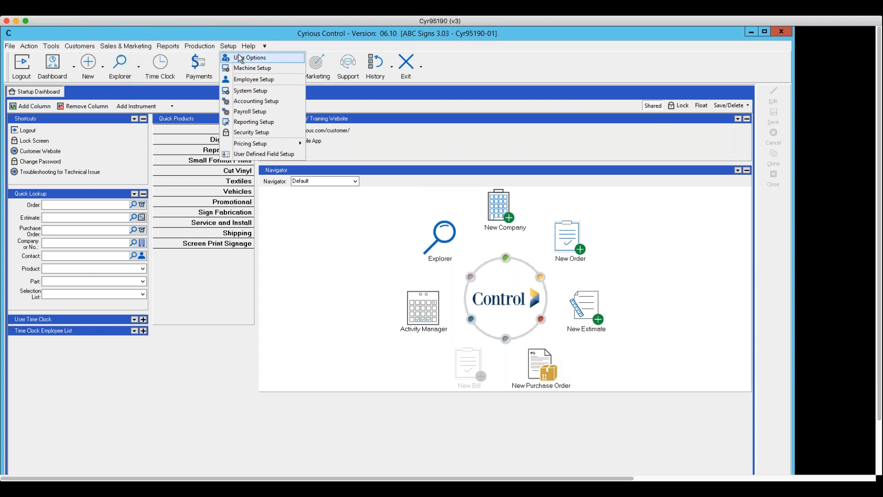
left_click(243, 93)
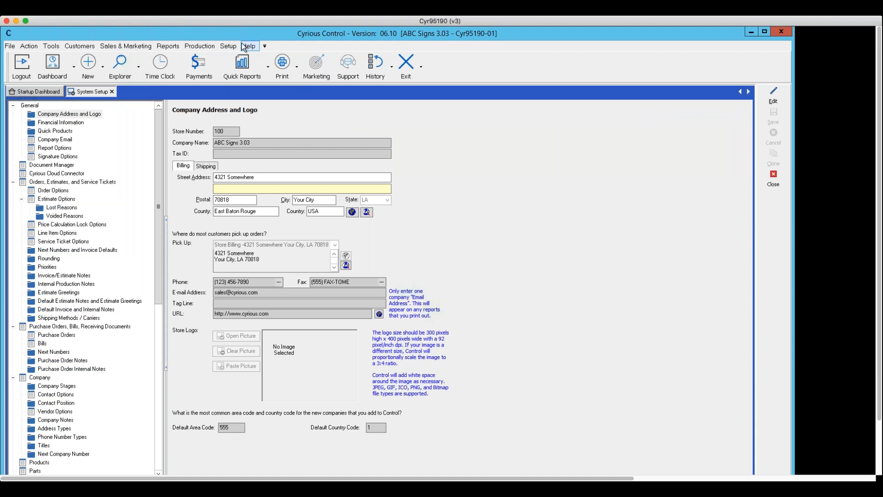
left_click(228, 44)
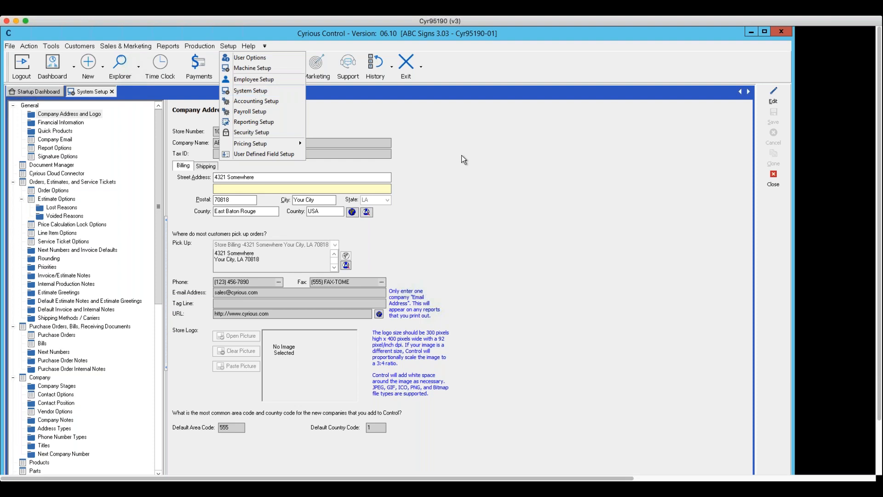
left_click(253, 92)
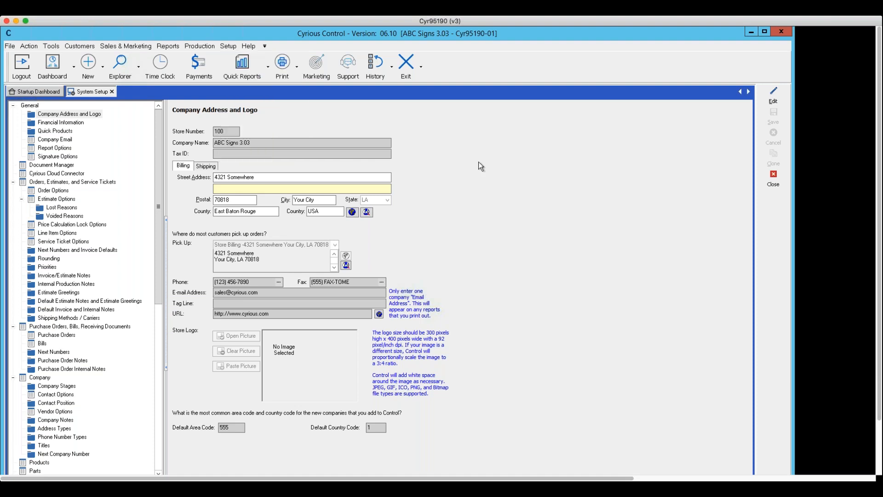
left_click(229, 47)
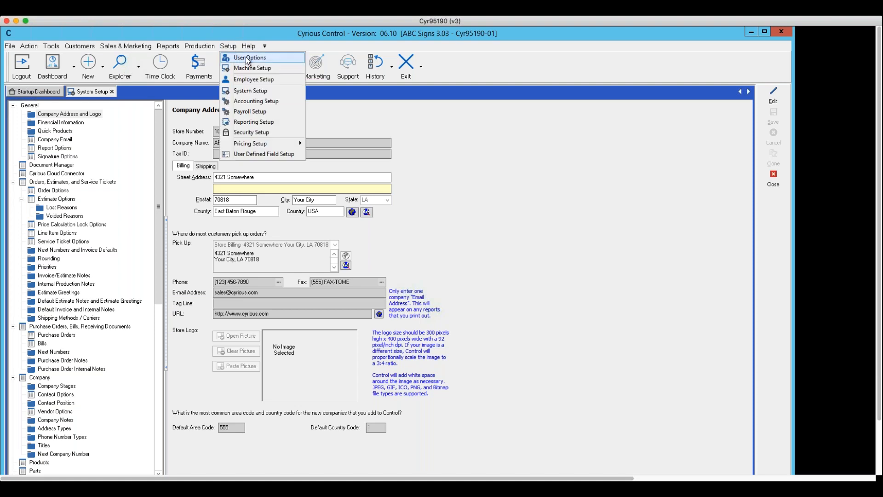
left_click(246, 56)
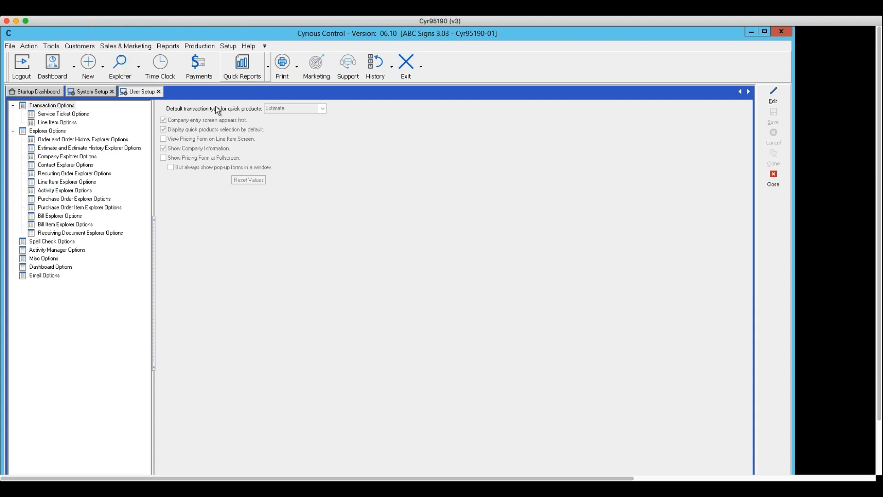
left_click(31, 276)
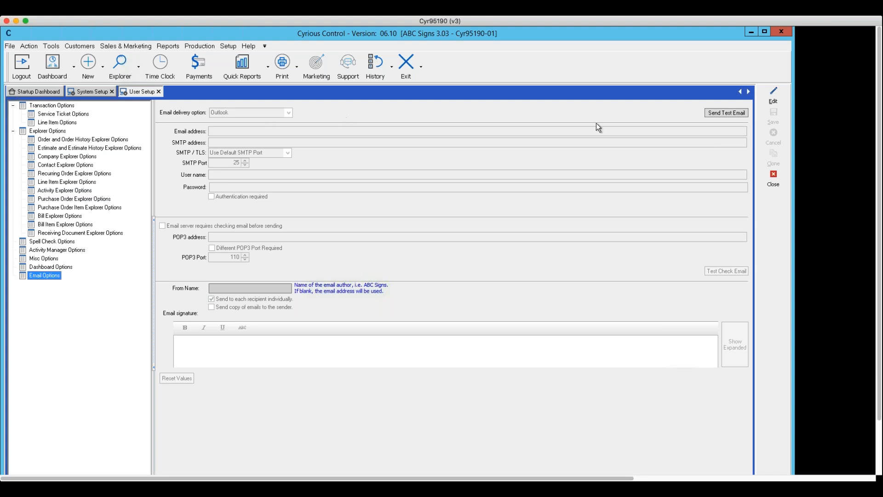
left_click(773, 95)
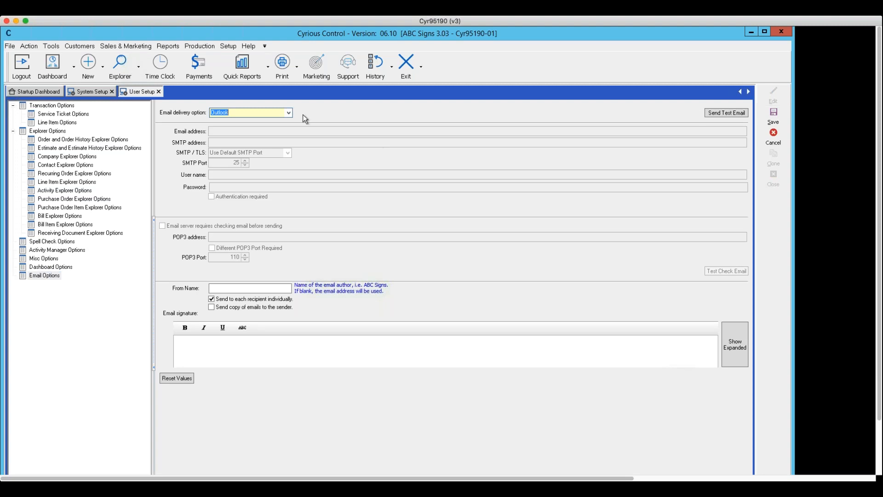
left_click(288, 112)
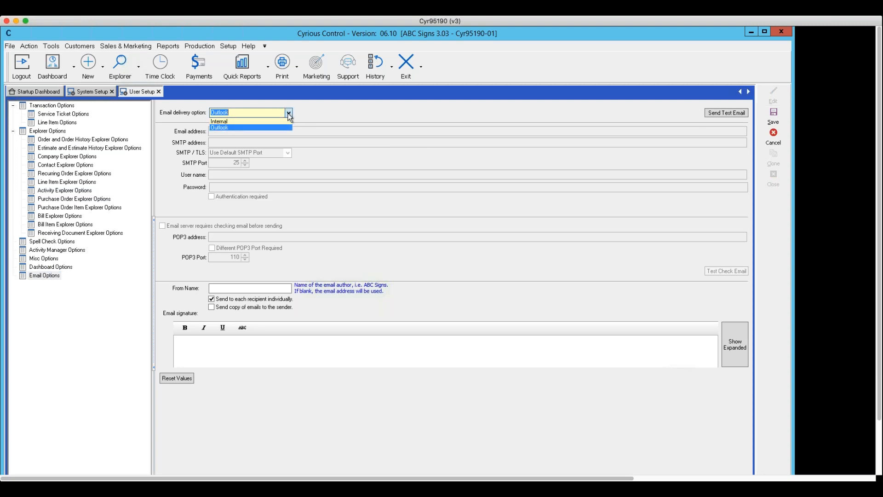
left_click(265, 120)
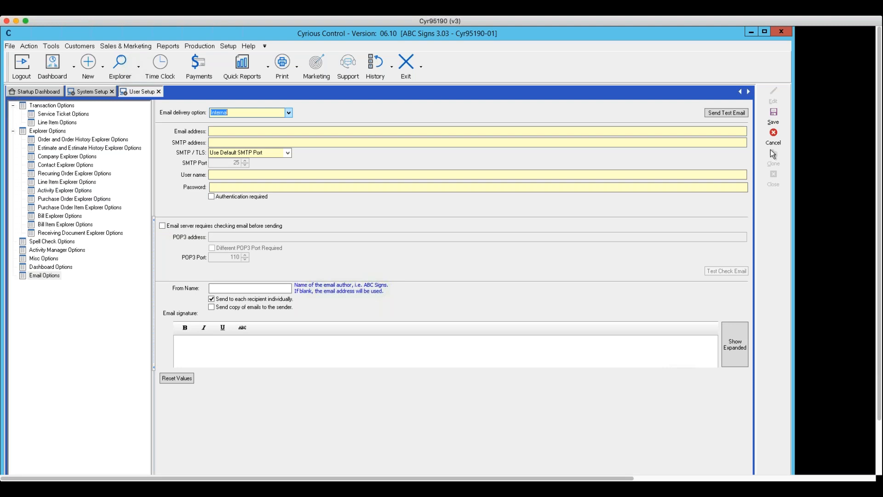
Step: Discard the unsaved email changes and show the Dashboard Options page
left_click(775, 138)
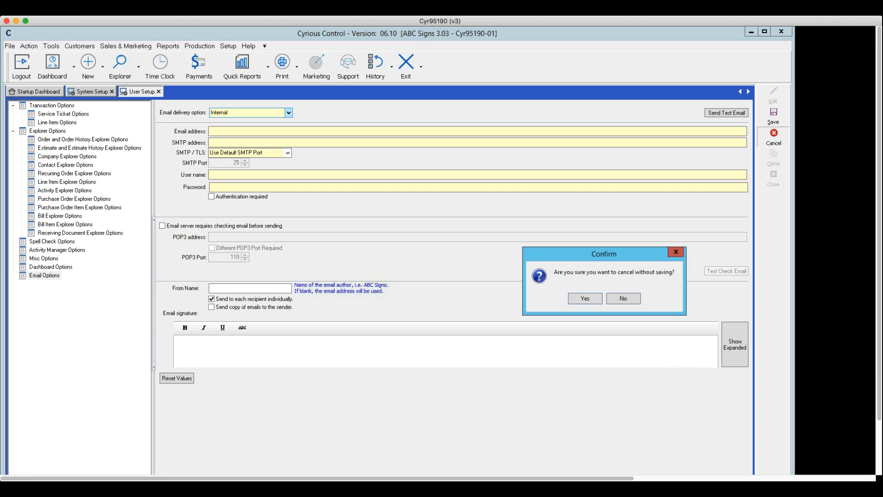
left_click(590, 300)
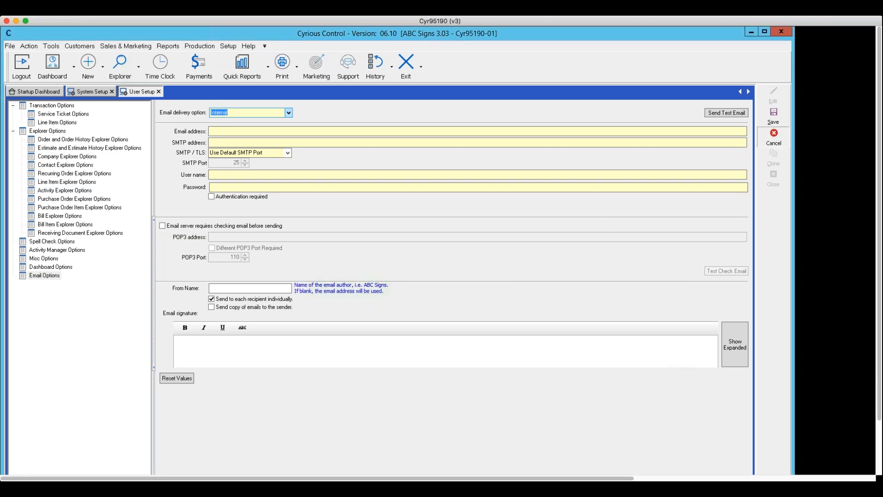
left_click(51, 268)
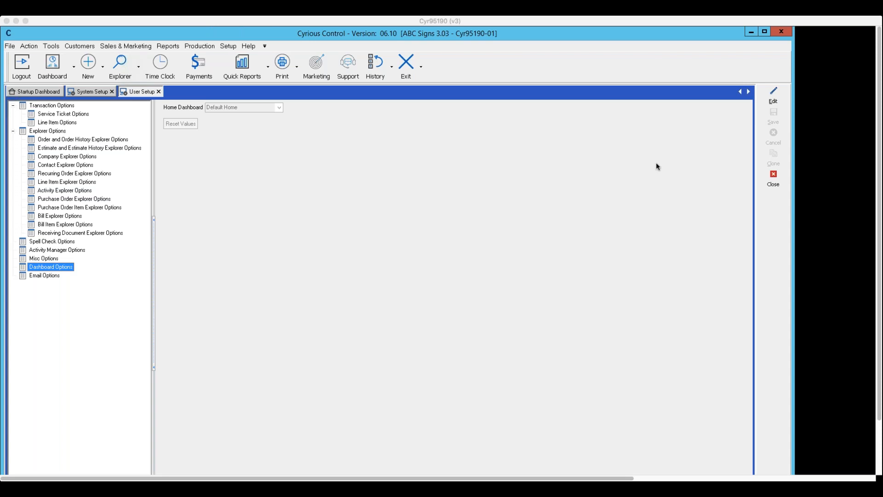
Step: Show the Explorer toolbar's list of available explorers
left_click(138, 68)
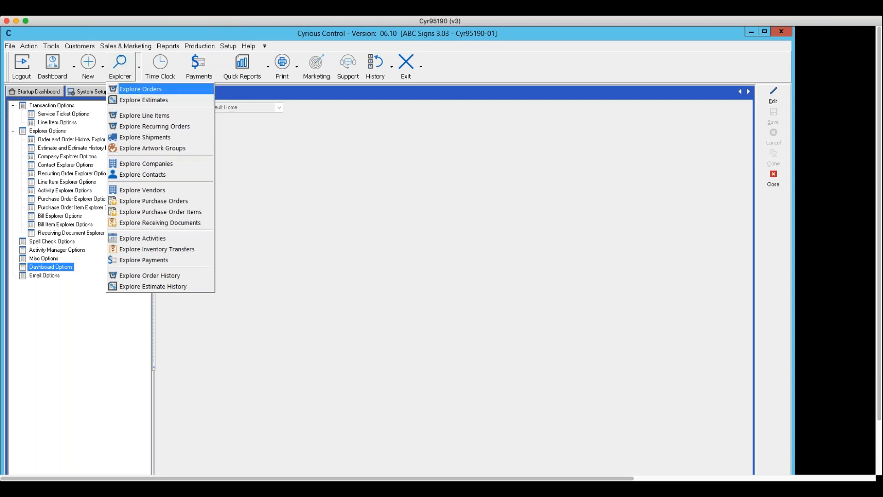
Step: Open the Orders explorer and switch its view to Estimates
left_click(139, 90)
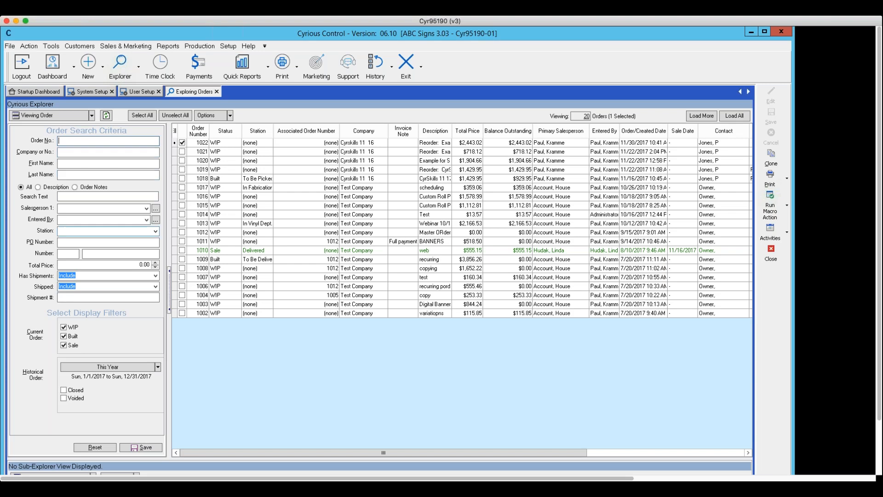
left_click(92, 116)
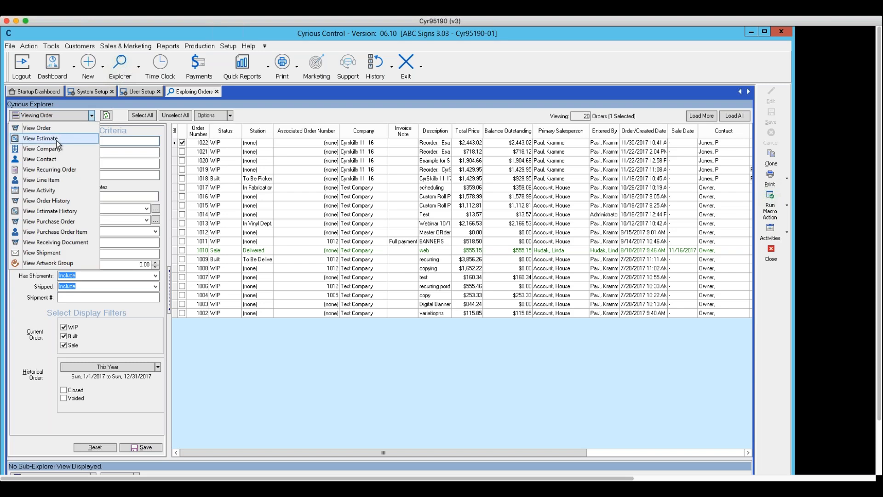
left_click(63, 147)
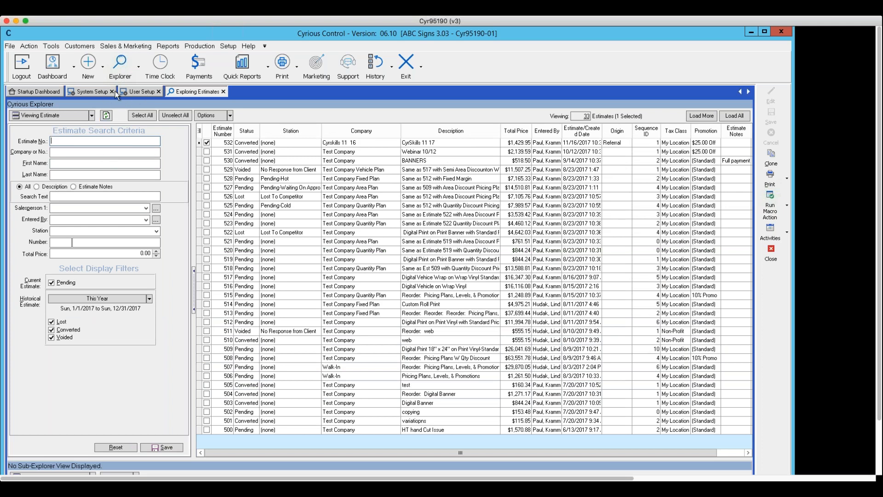
Step: Switch the explorer view to Contacts and focus the Address search field
left_click(92, 114)
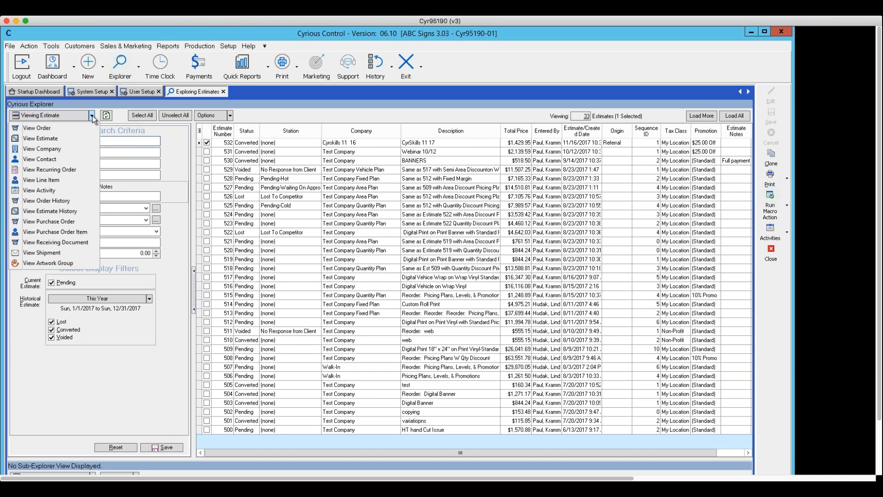
left_click(57, 159)
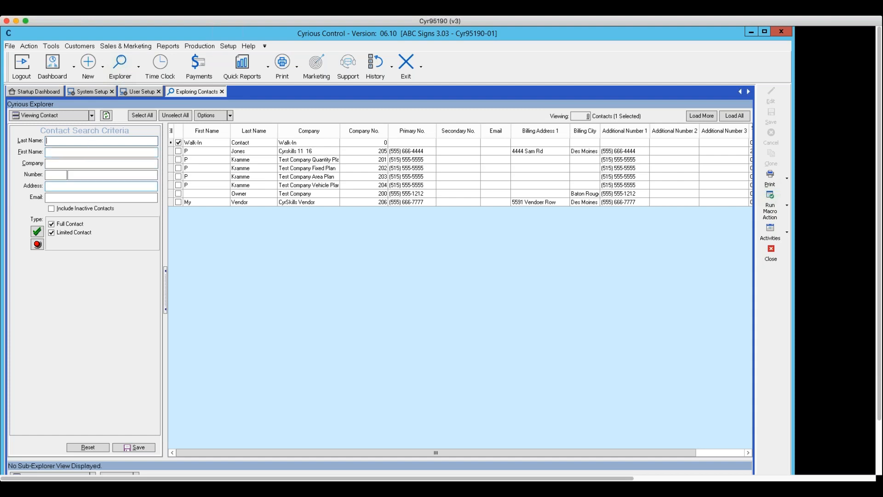
left_click(102, 187)
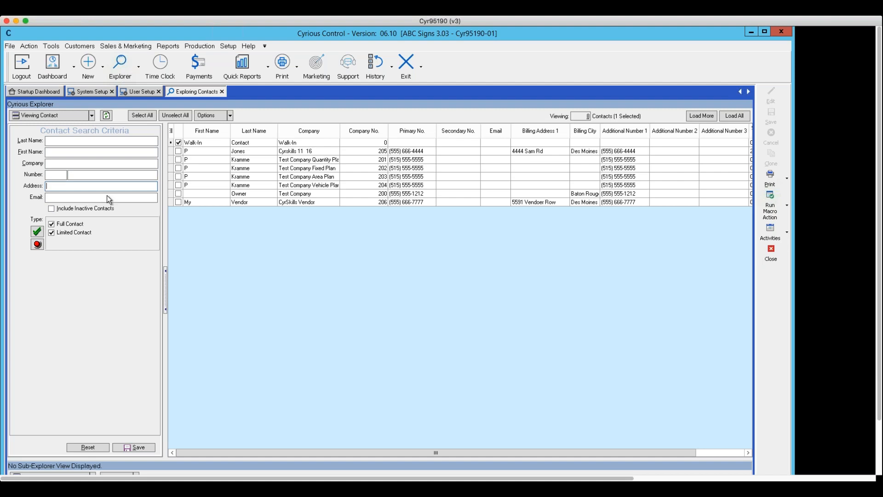
left_click(91, 116)
Step: Switch the explorer back to Orders and browse the Salesperson 1 choices without filtering
left_click(51, 129)
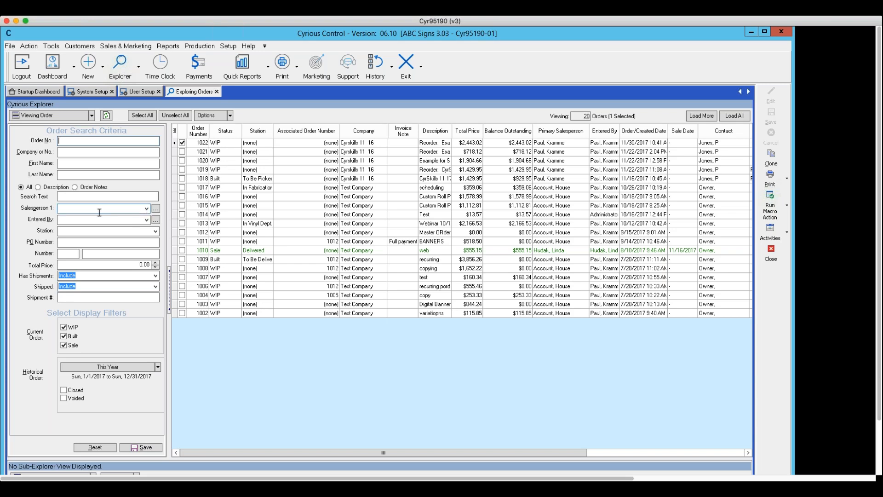
left_click(147, 210)
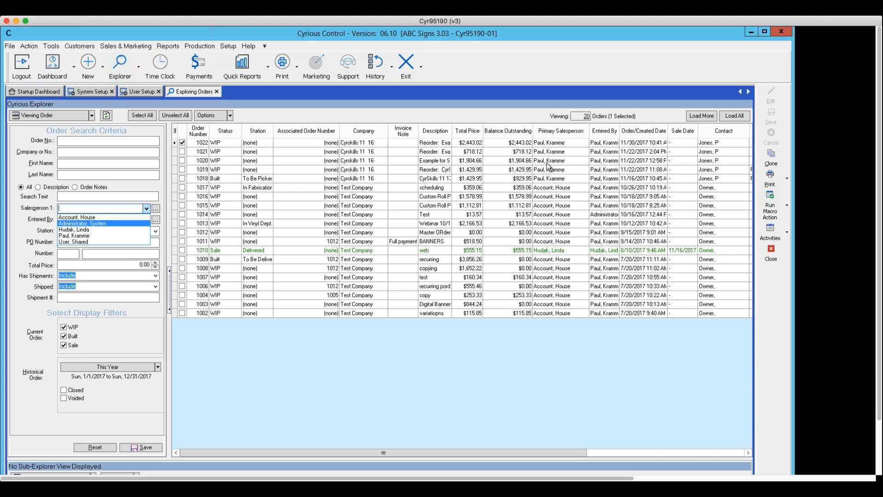
left_click(555, 132)
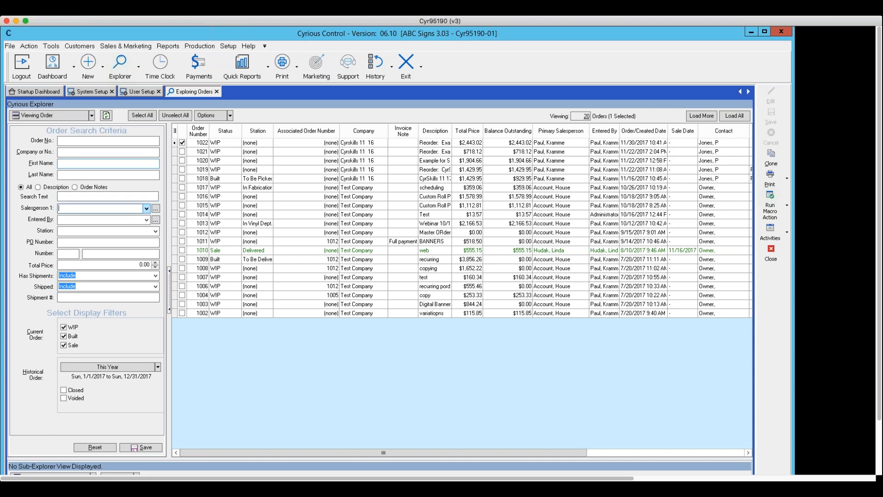
left_click(91, 116)
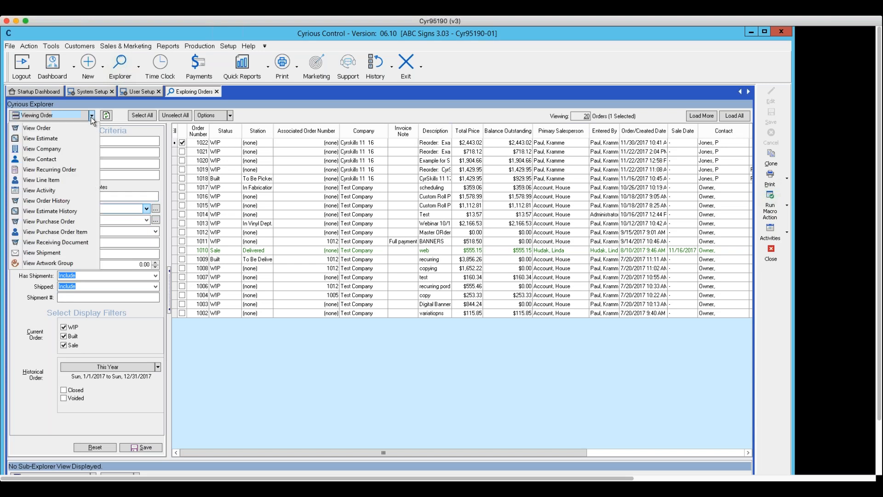
Step: Switch the explorer to Companies and select the Test Company row
left_click(59, 148)
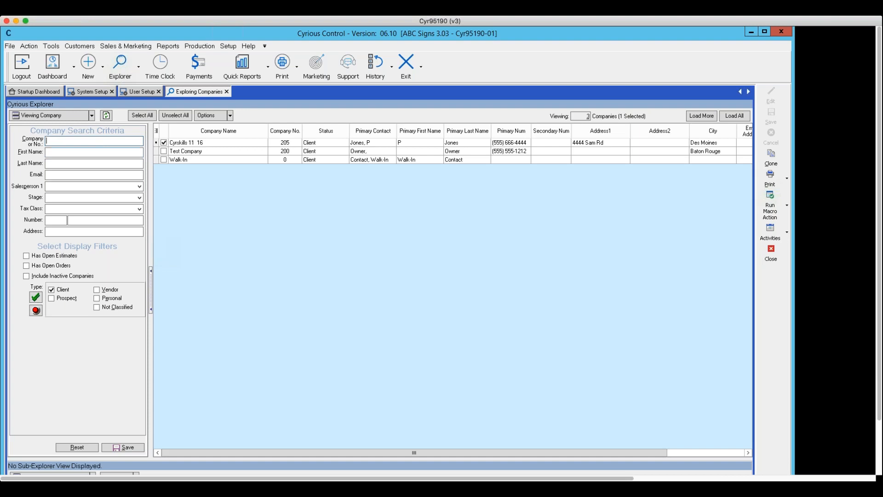
left_click(193, 152)
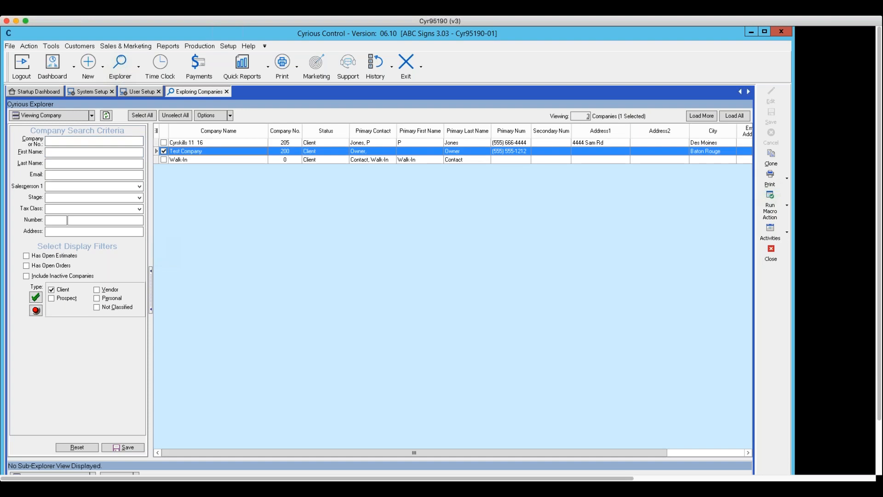
Step: Review Test Company's contacts, including the Owner's details, then close the record
left_click(64, 138)
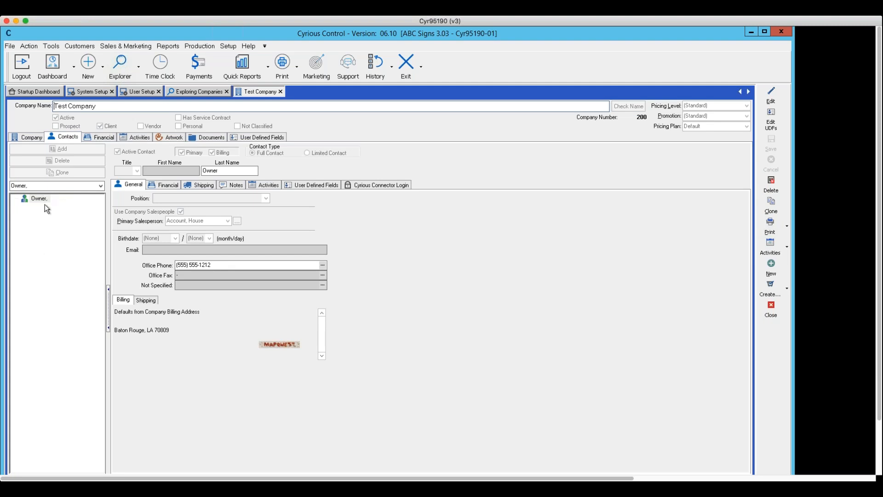
left_click(47, 199)
left_click(772, 309)
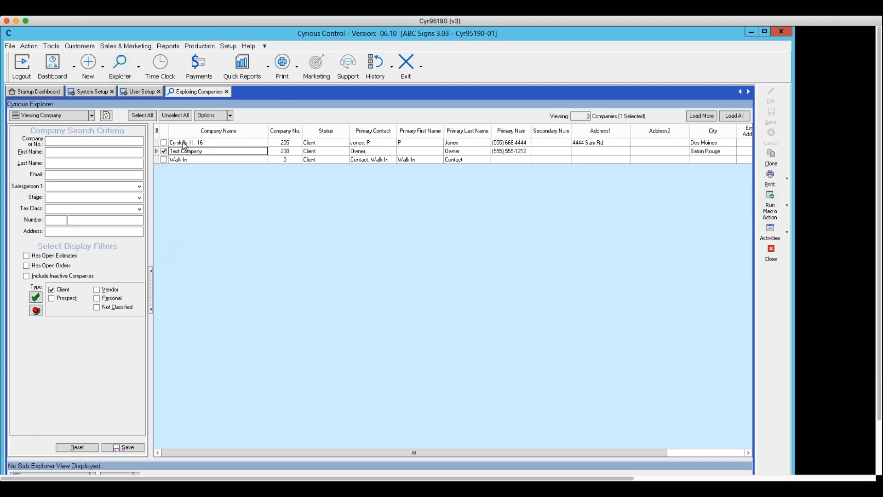
Step: Open the Walk-In company record, review its contacts, and close it
left_click(181, 161)
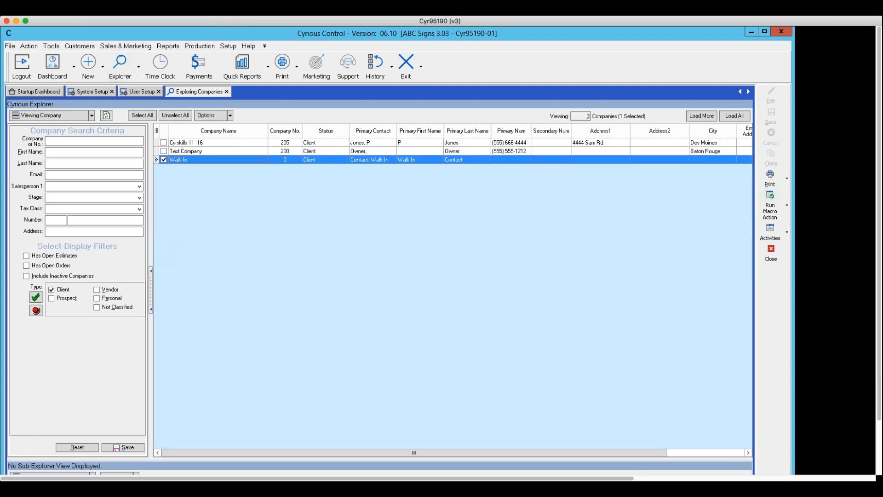
double_click(180, 161)
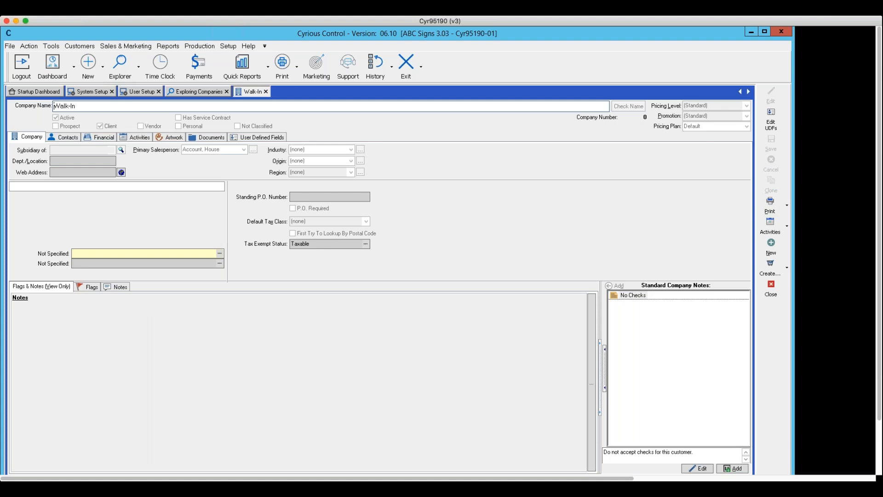
left_click(73, 138)
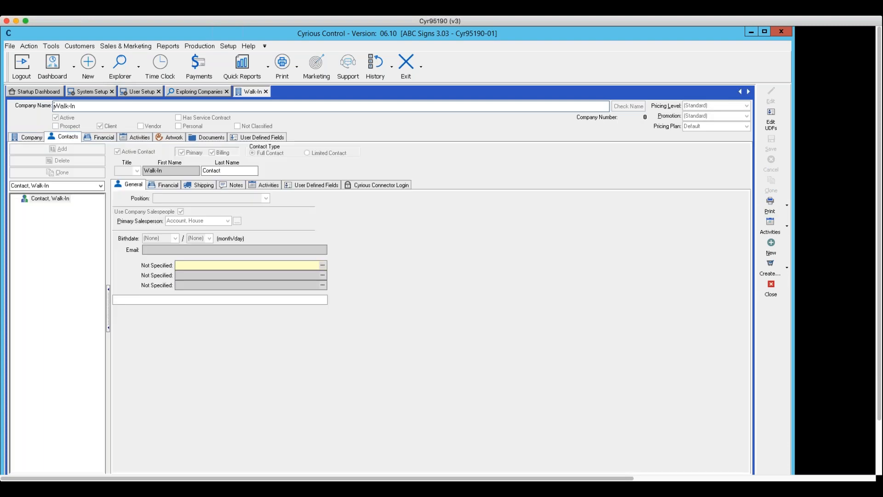
left_click(769, 295)
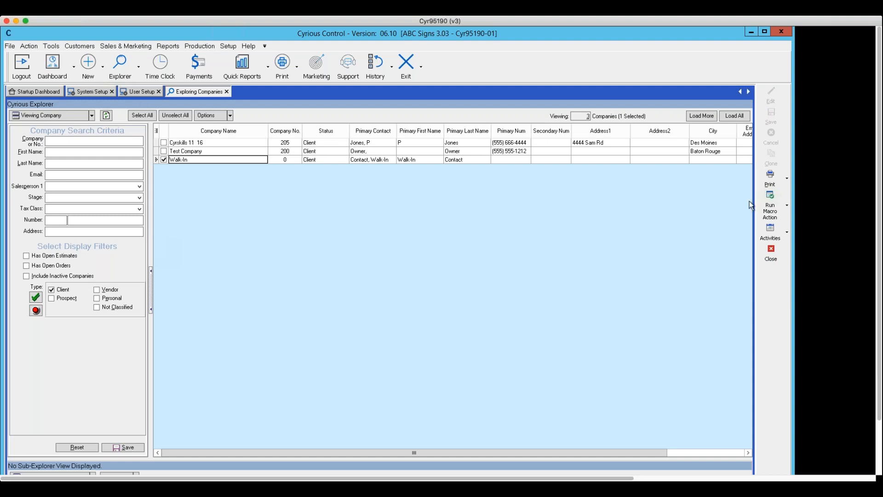
left_click(107, 70)
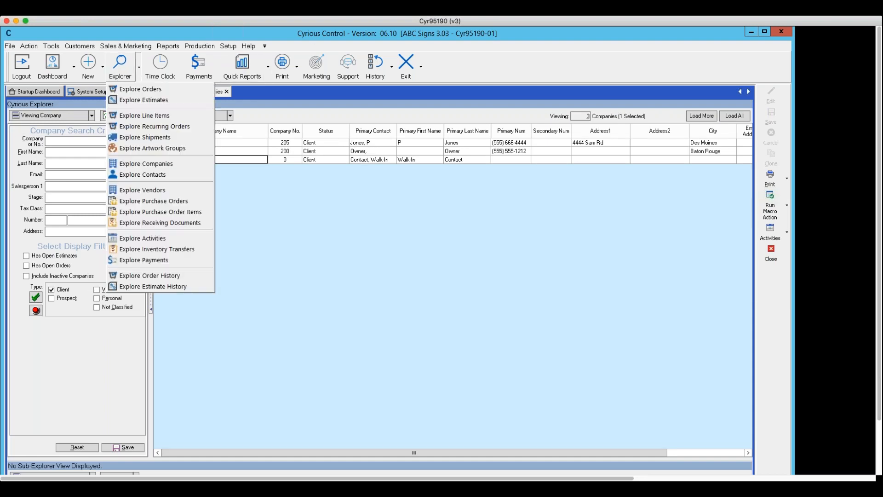
left_click(103, 70)
Step: Create a new order and replace its (none) company with Test Company by typing 'test'
left_click(102, 70)
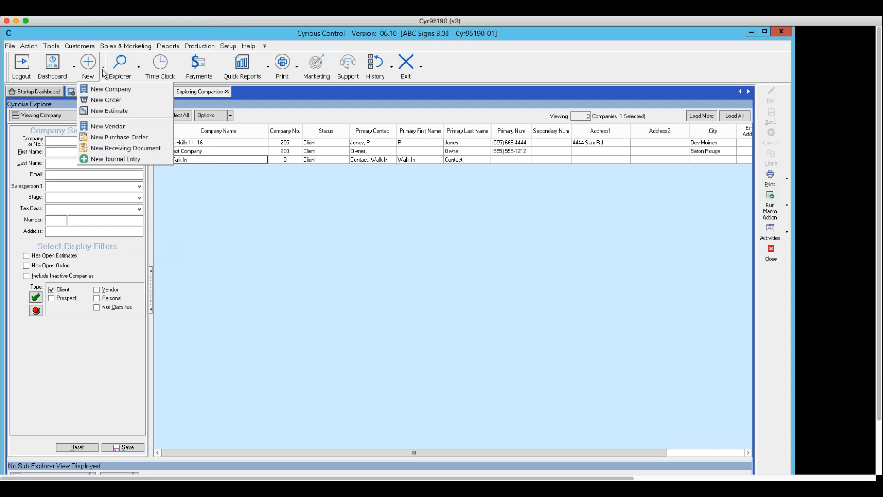
left_click(102, 100)
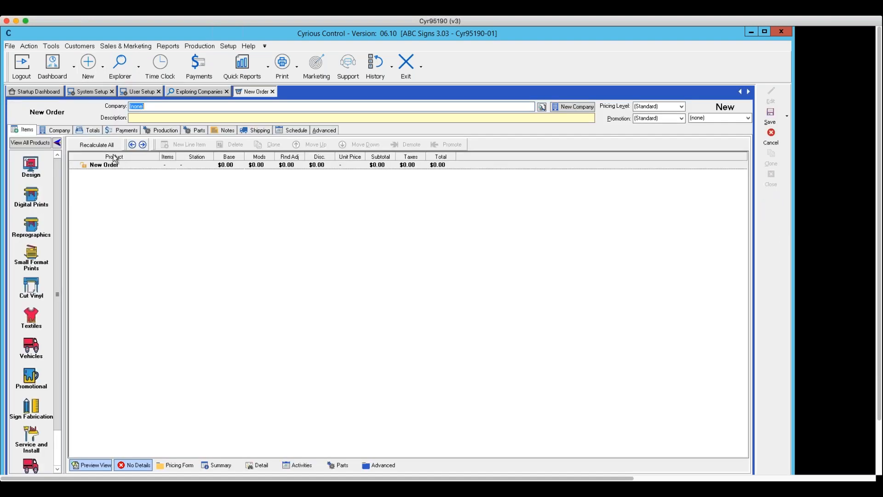
left_click(153, 108)
key("BackSpace")
key("BackSpace")
key("BackSpace")
key("BackSpace")
key("BackSpace")
key("BackSpace")
type("test Company")
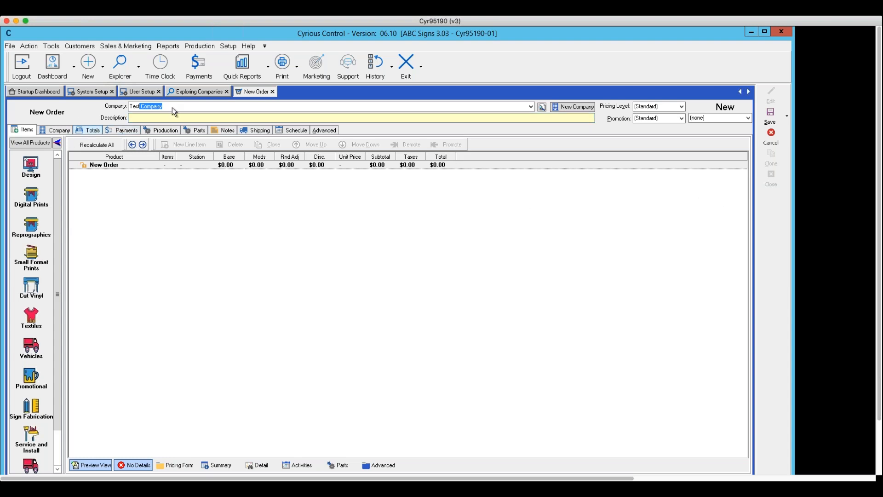
Step: Check the new order's Totals page, then show its Company and contact details
left_click(89, 132)
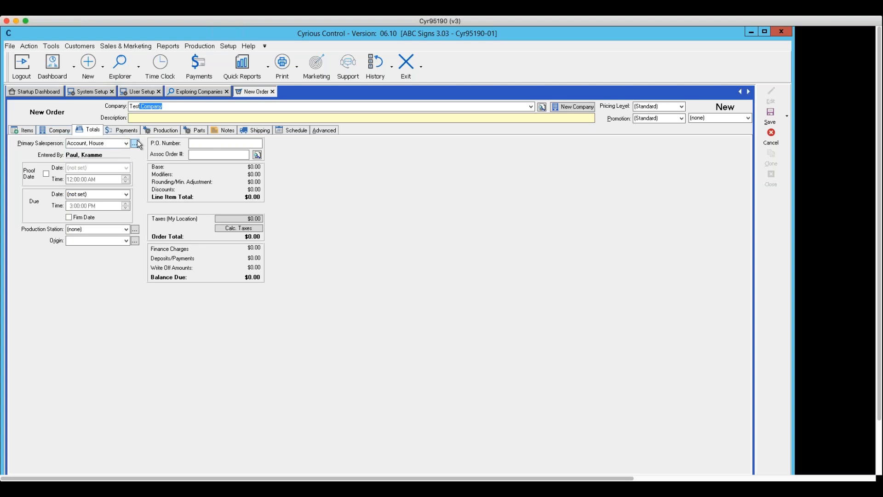
left_click(26, 130)
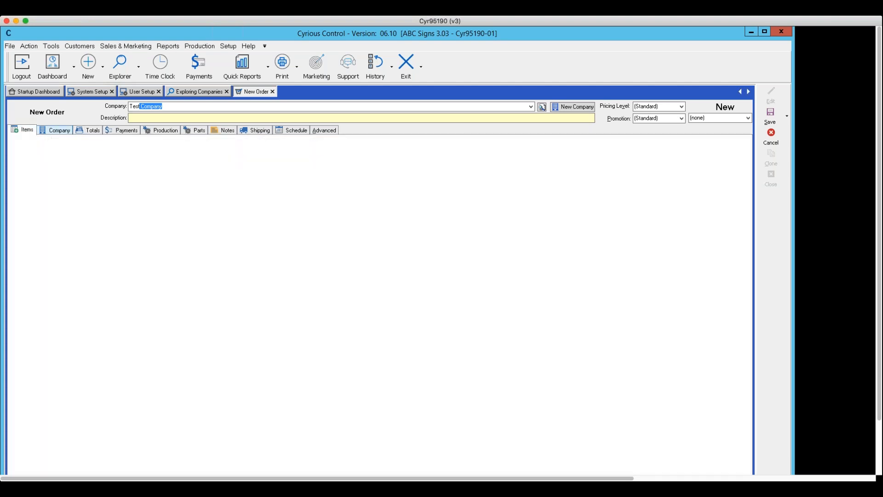
left_click(53, 127)
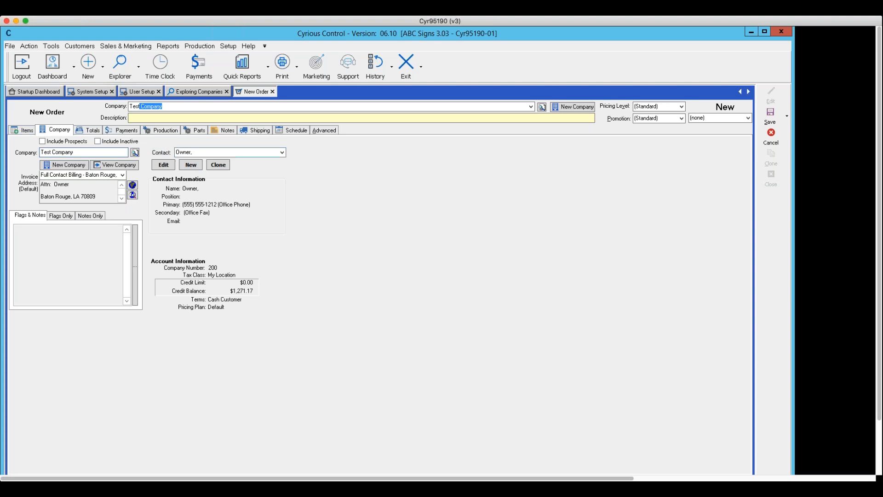
left_click(281, 153)
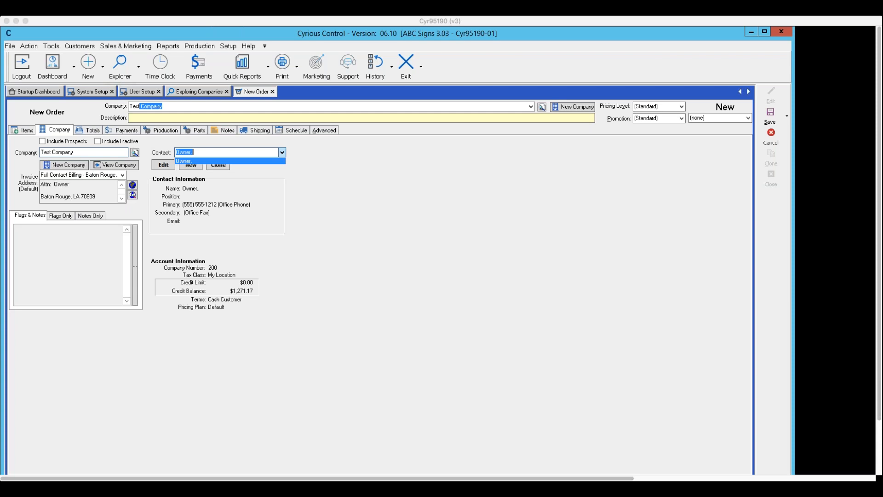
left_click(774, 145)
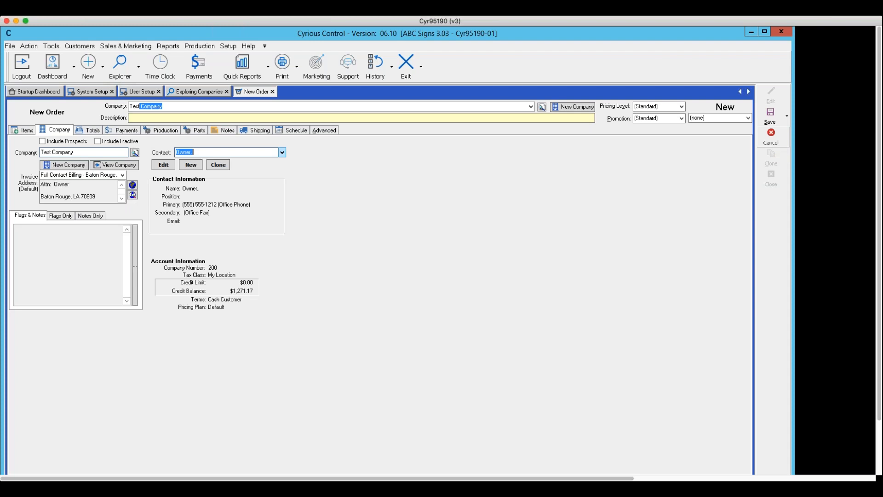
Step: Discard the unsaved new order and close the Exploring Companies, User Setup and System Setup tabs
left_click(771, 136)
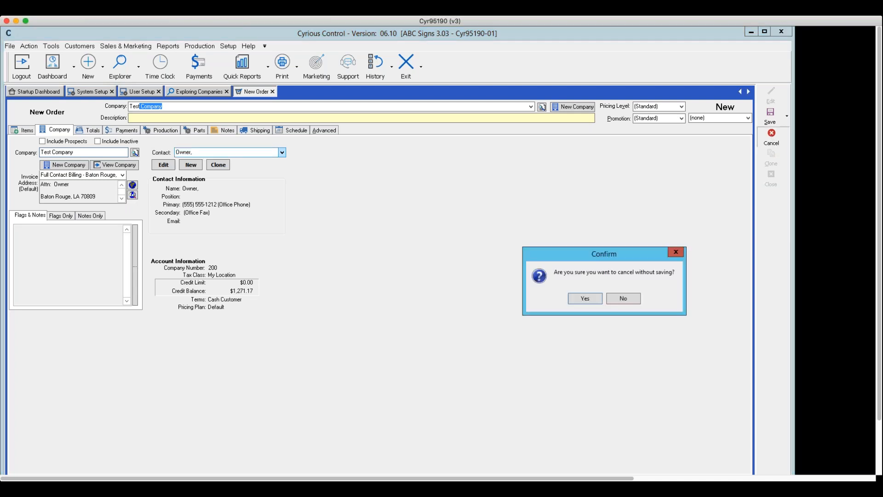
left_click(596, 299)
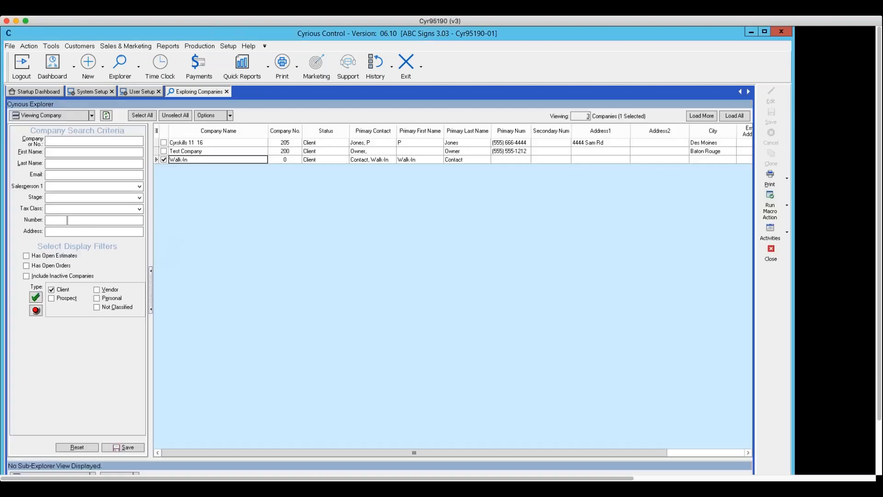
left_click(769, 253)
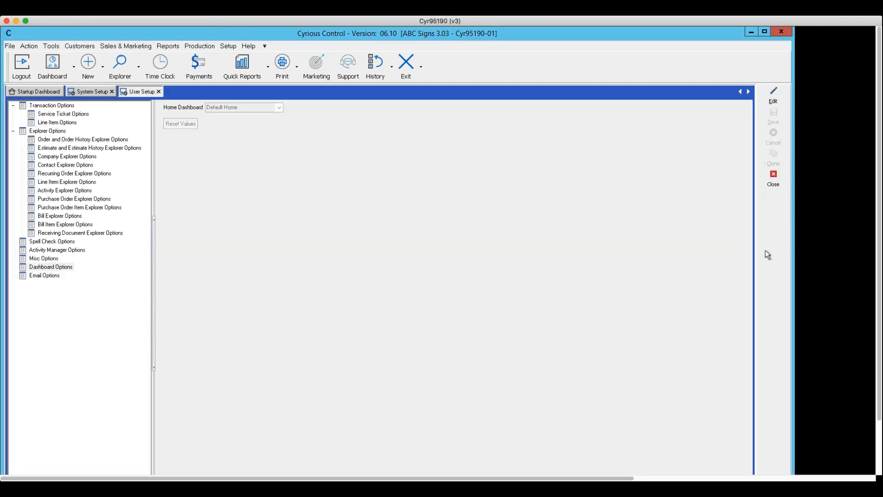
left_click(768, 177)
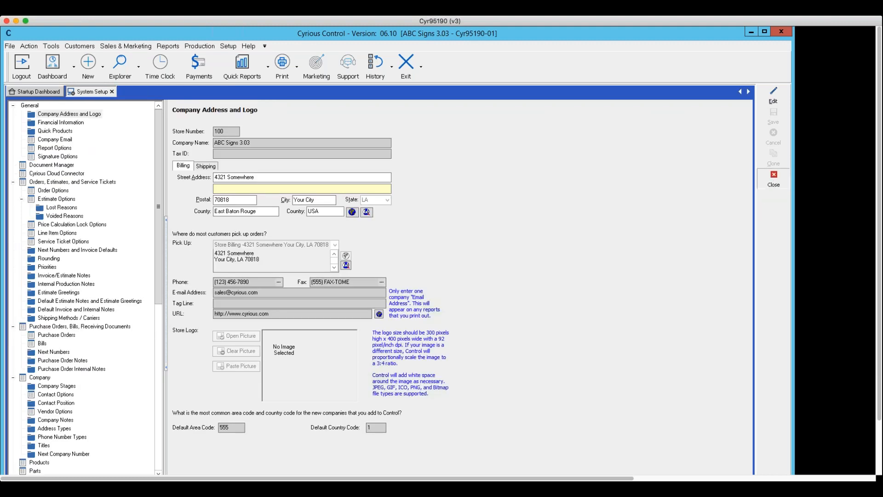
left_click(774, 180)
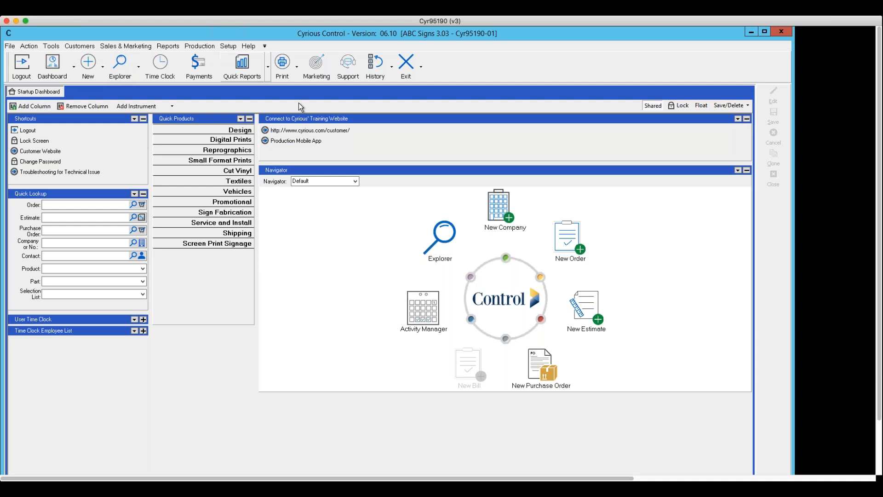
Step: Open My Calendar from Activity Manager and show the Activities menu of new activity types
left_click(423, 299)
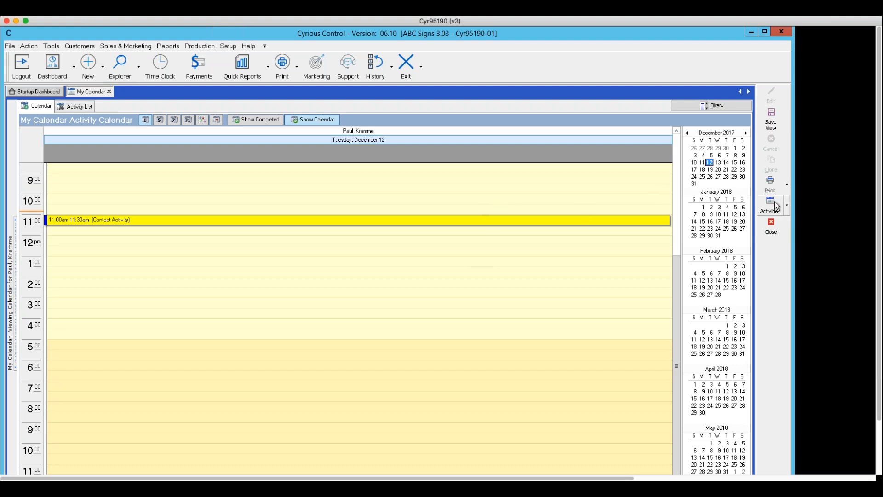
left_click(787, 207)
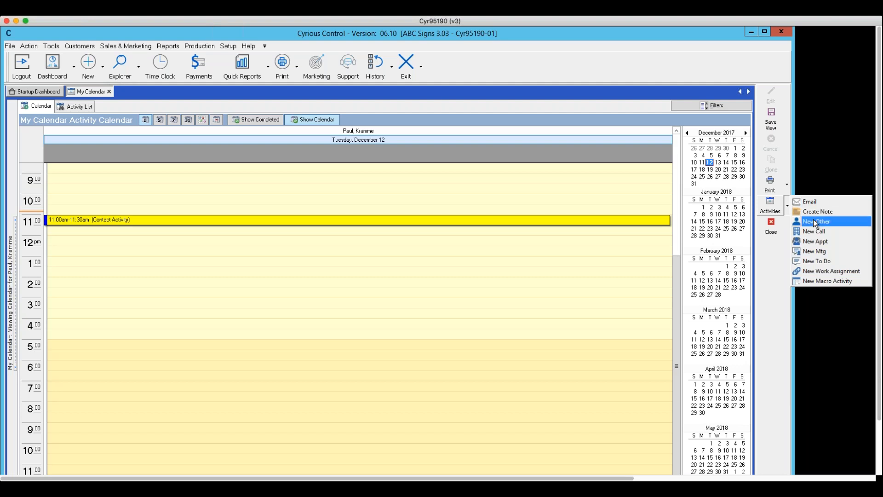
Step: Start a New Mtg activity for 12/12/2017 and bring up its Select Calendars dialog
left_click(822, 251)
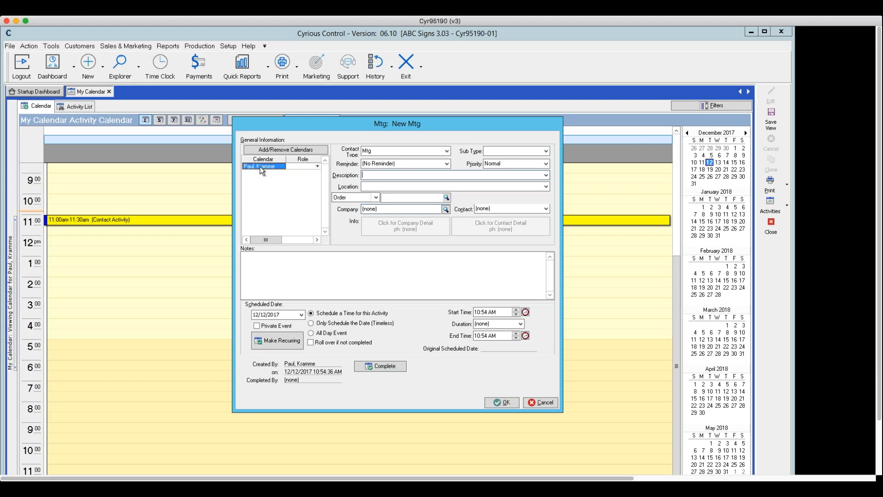
left_click(257, 148)
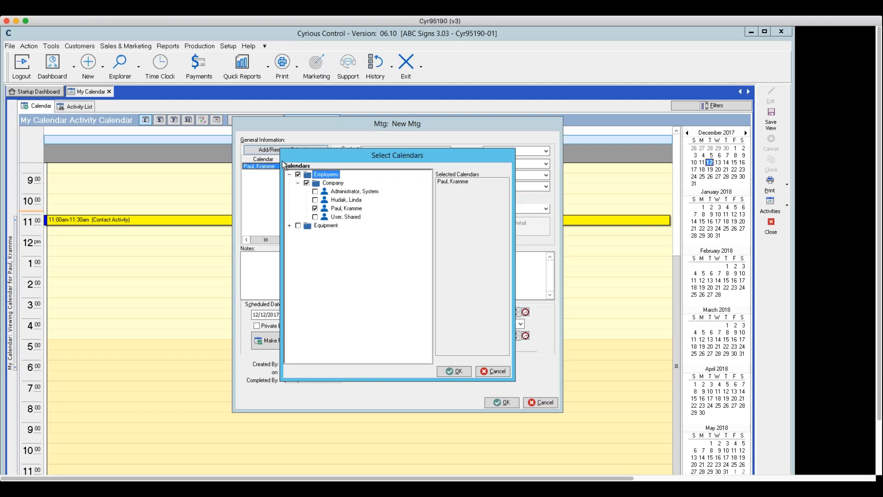
Step: Tick the system administrator's and one other employee's calendars for the meeting and confirm
left_click(315, 200)
left_click(315, 191)
left_click(455, 371)
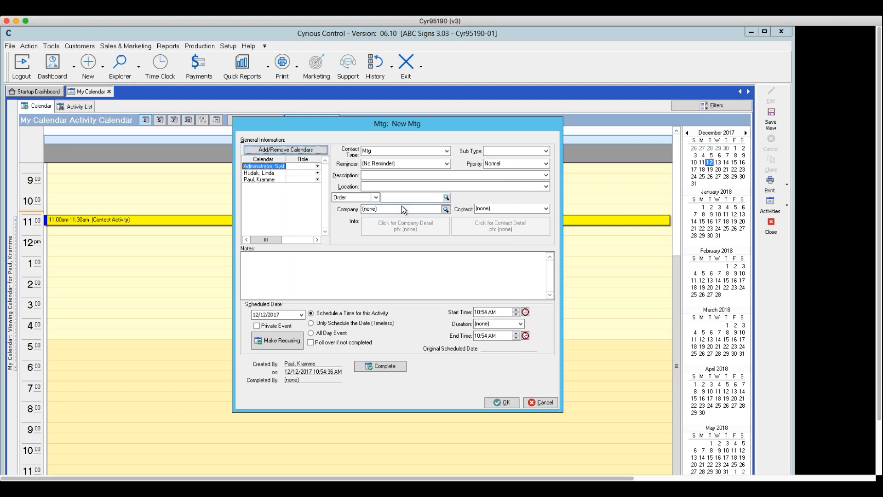
Step: Enter 'Test 12 12' as the meeting's notes
left_click(388, 199)
left_click(316, 257)
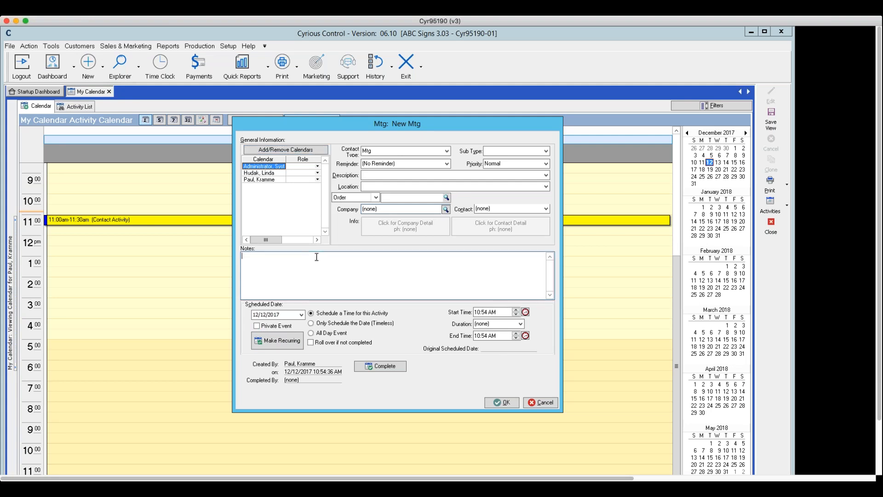
type("Test 12 12")
Step: Assign Test Company to the meeting, save it, then reopen the 10:54am meeting and save it again
left_click(443, 206)
left_click(327, 198)
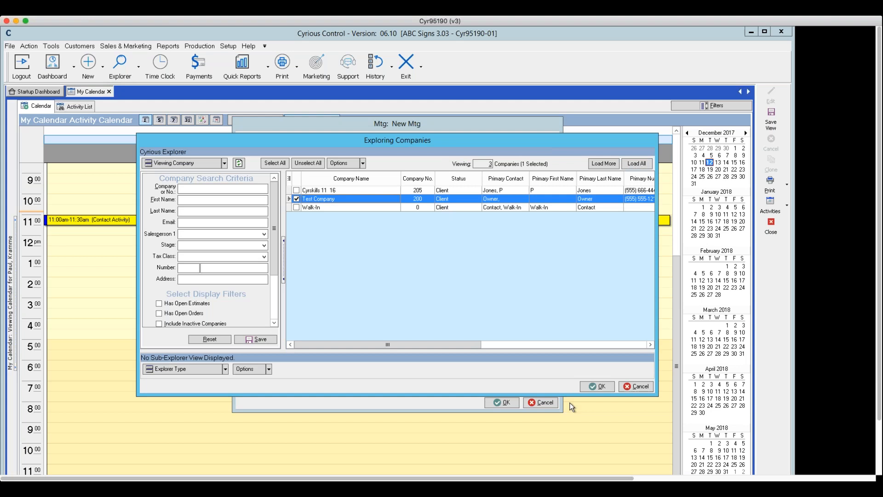
left_click(599, 385)
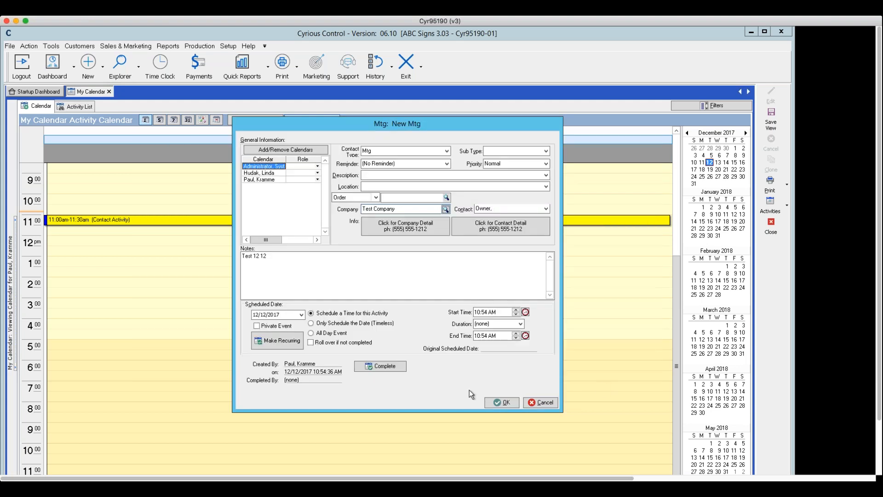
left_click(496, 401)
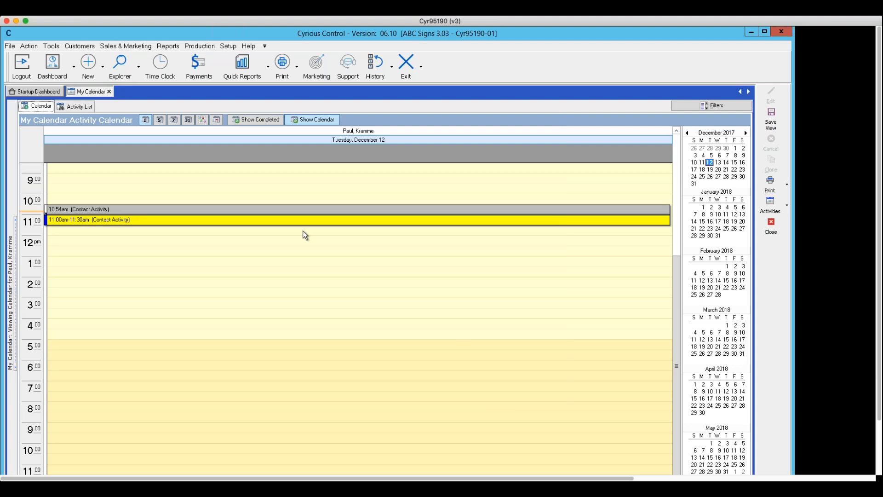
double_click(182, 210)
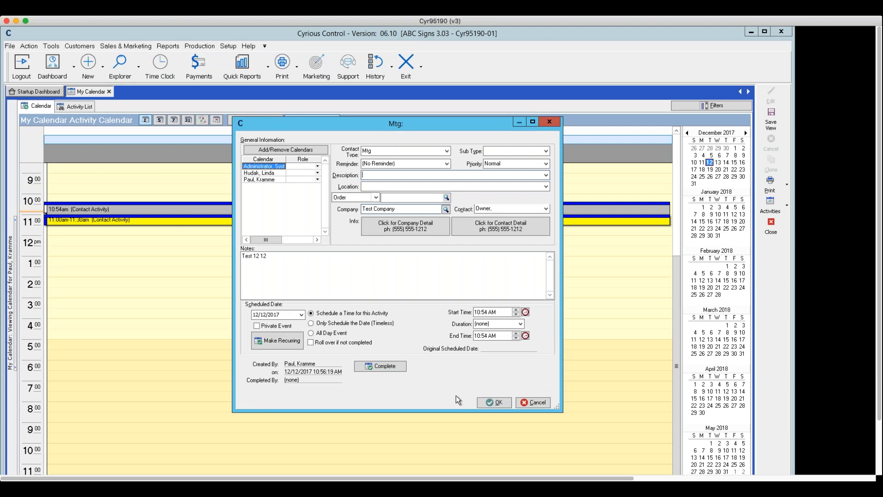
left_click(493, 403)
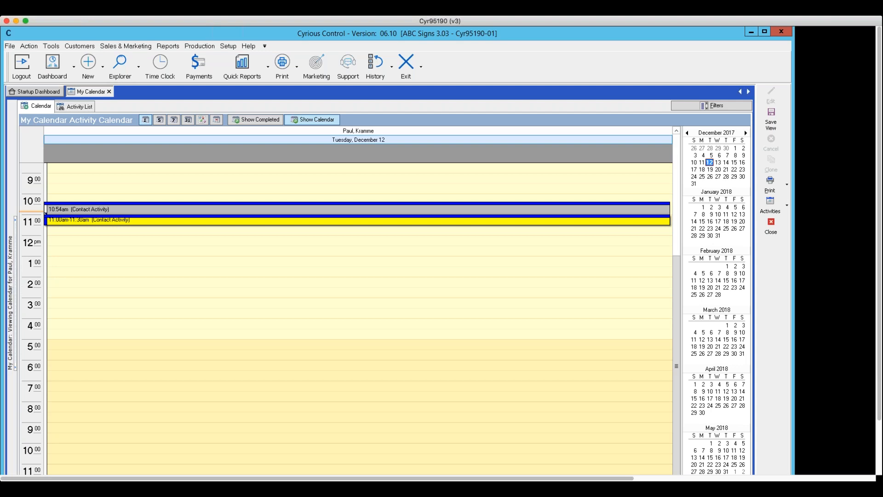
Step: Widen the Calendars panel and show the system administrator's and another employee's December 12 calendars alongside yours
left_click_drag(17, 286, 81, 304)
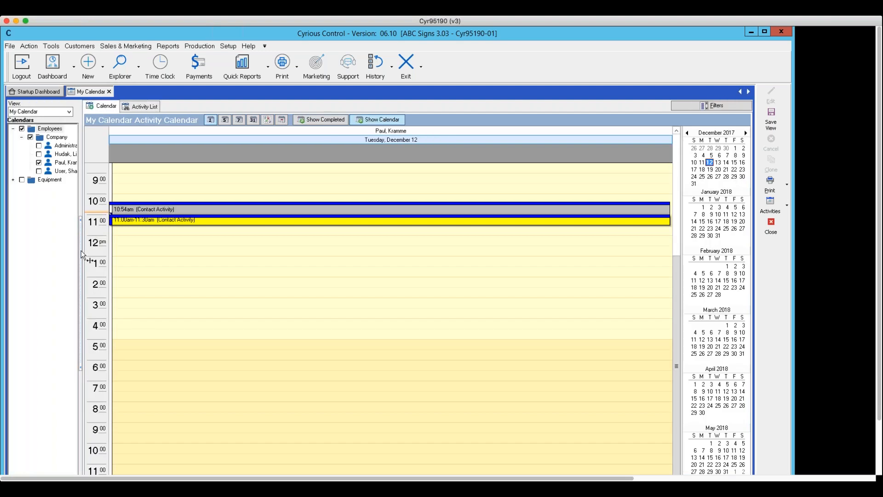
left_click_drag(81, 251, 135, 270)
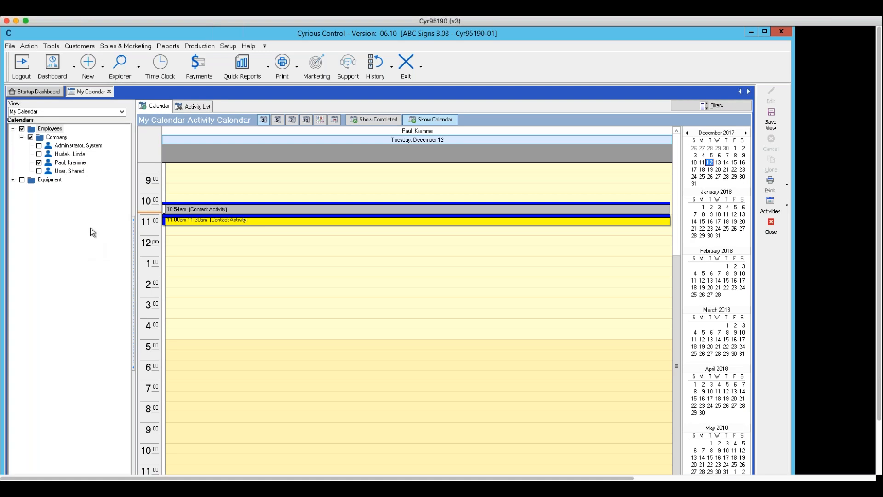
left_click(39, 145)
left_click(38, 154)
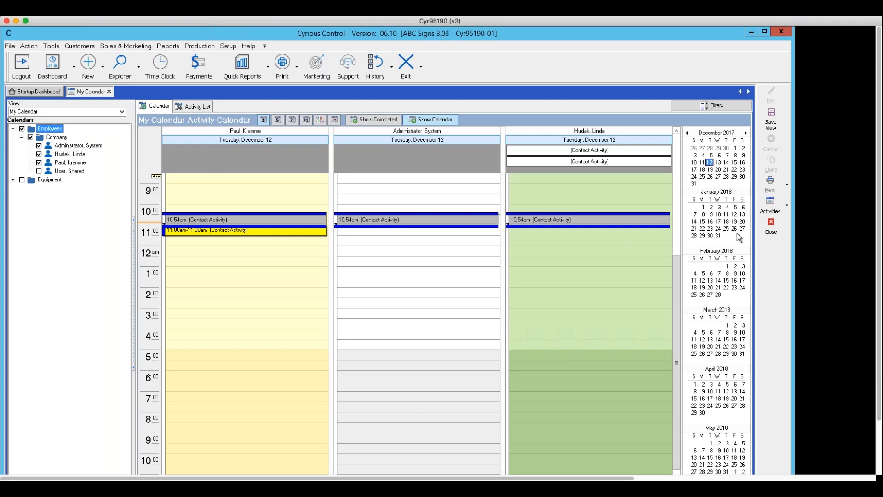
Step: Reopen the activity calendar and cycle through 5-day, 7-day and month views, ending on Day view
left_click(771, 225)
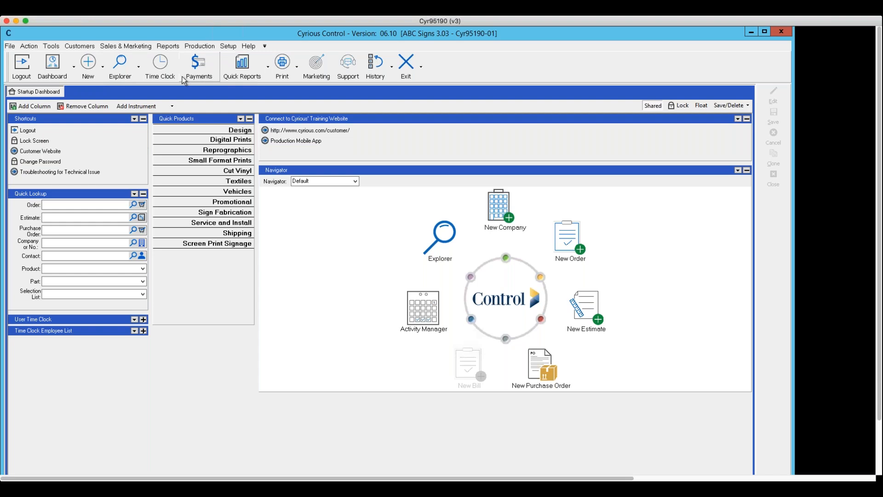
left_click(431, 305)
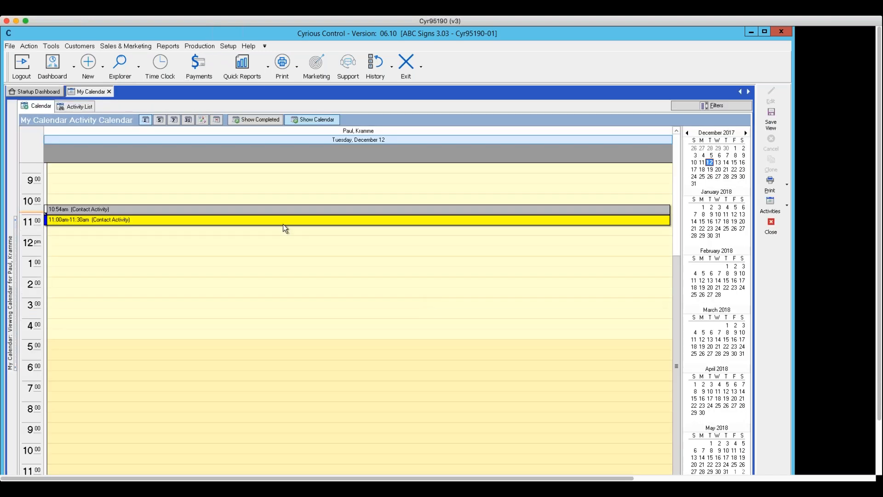
left_click(159, 120)
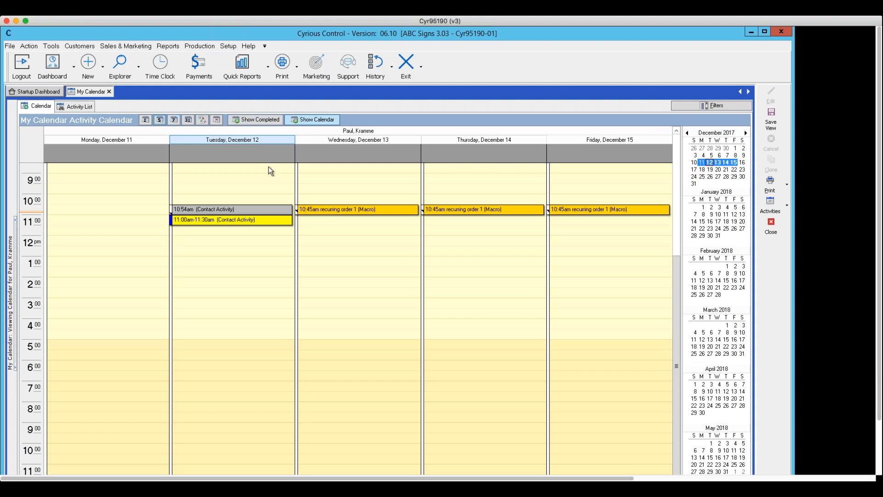
left_click(174, 119)
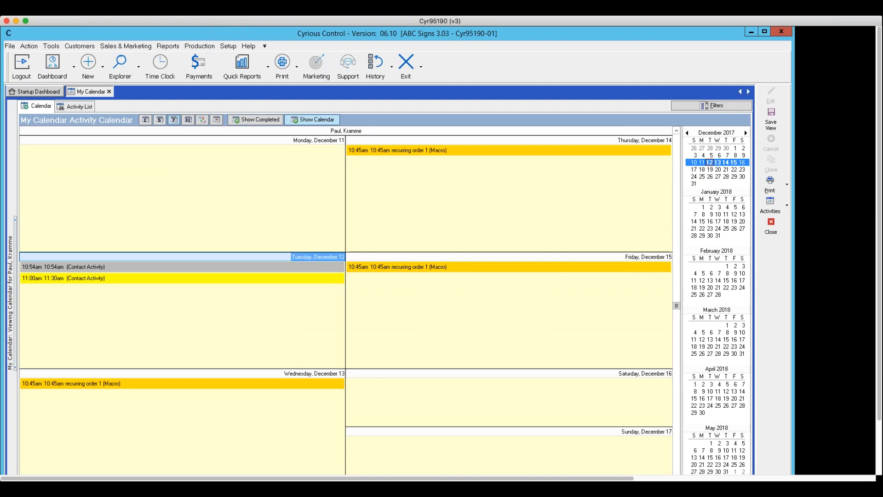
left_click(188, 119)
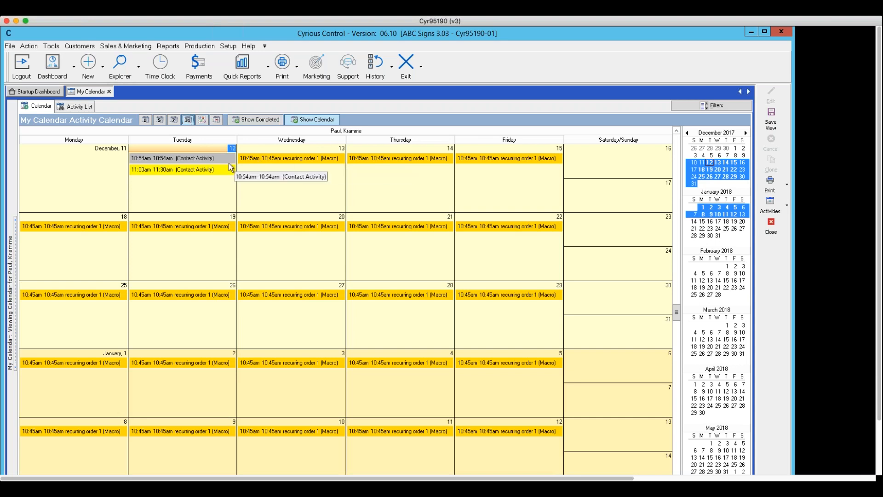
left_click(144, 120)
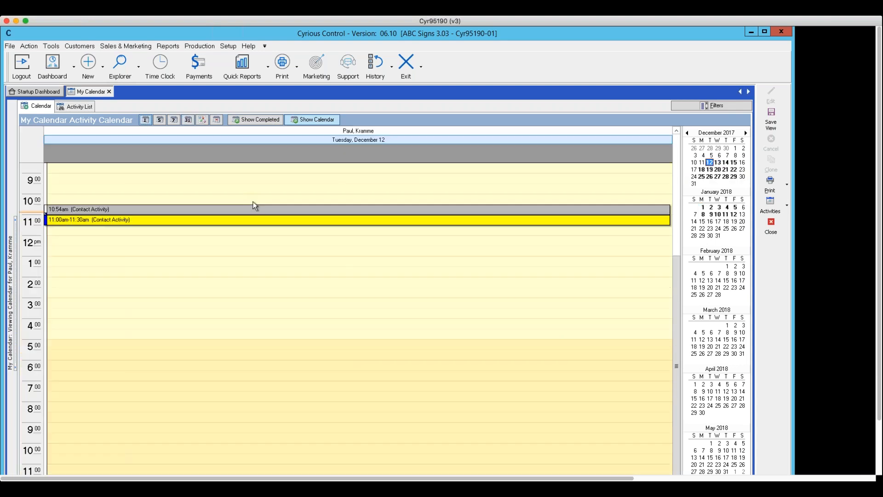
Step: Use Complete and Add Notes to complete the 10:54am meeting on all calendars, as scheduled, noting 'completed 12 12'
right_click(209, 209)
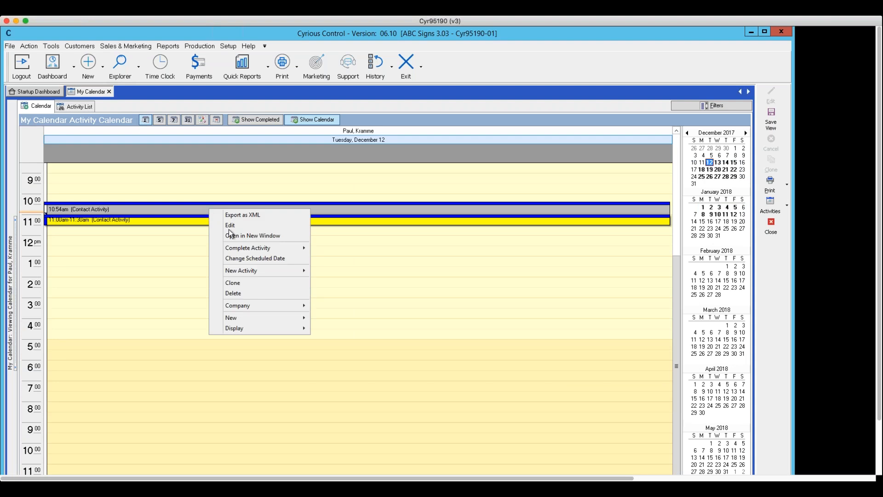
mouse_move(248, 250)
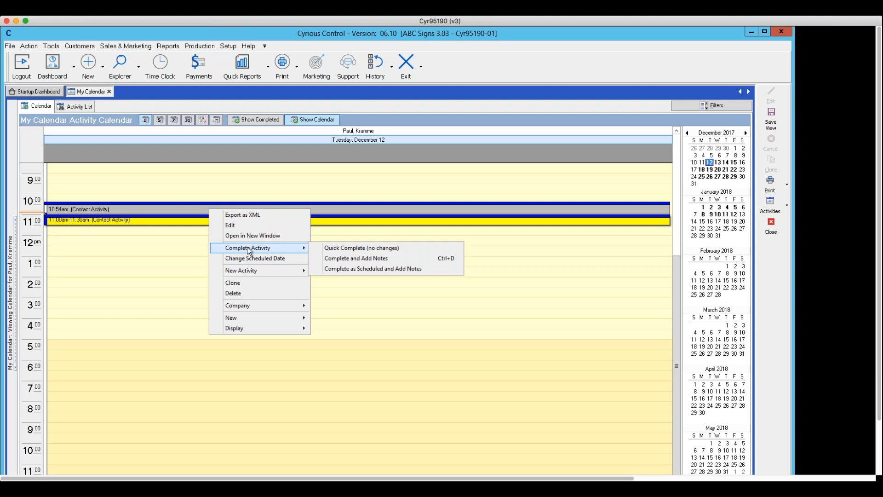
left_click(339, 259)
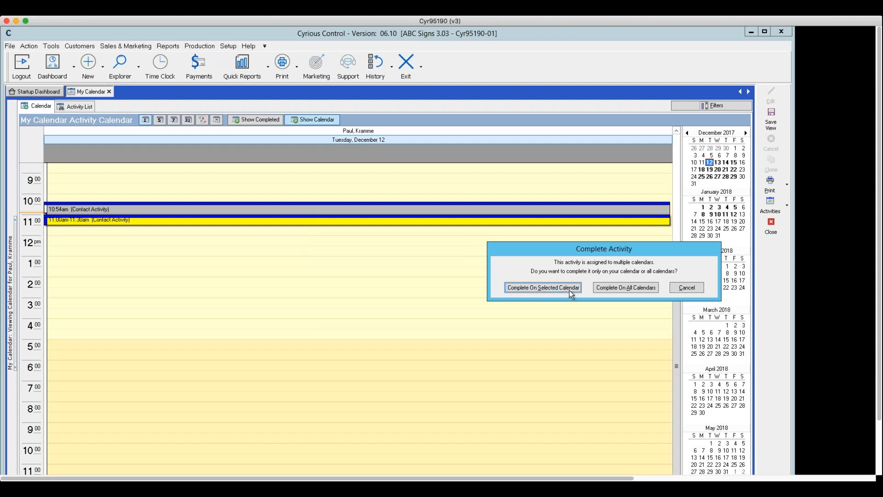
left_click(621, 287)
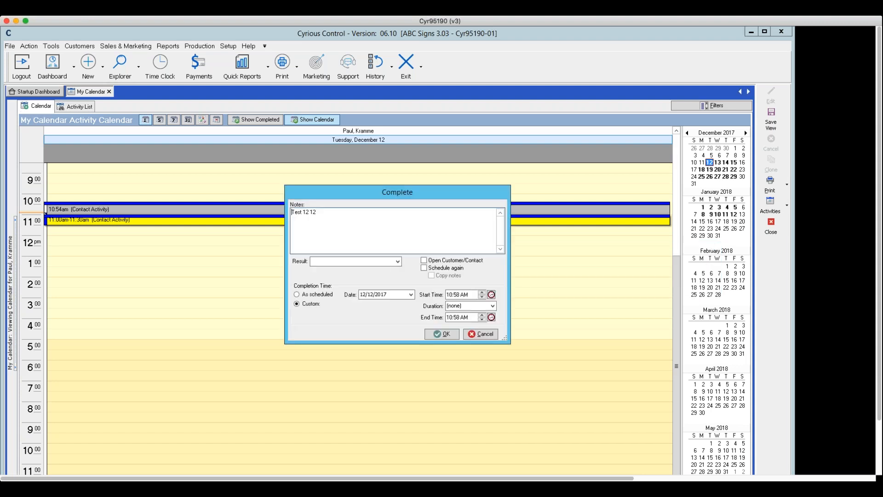
left_click(365, 234)
key("Return")
type("completed 12 12")
left_click(303, 295)
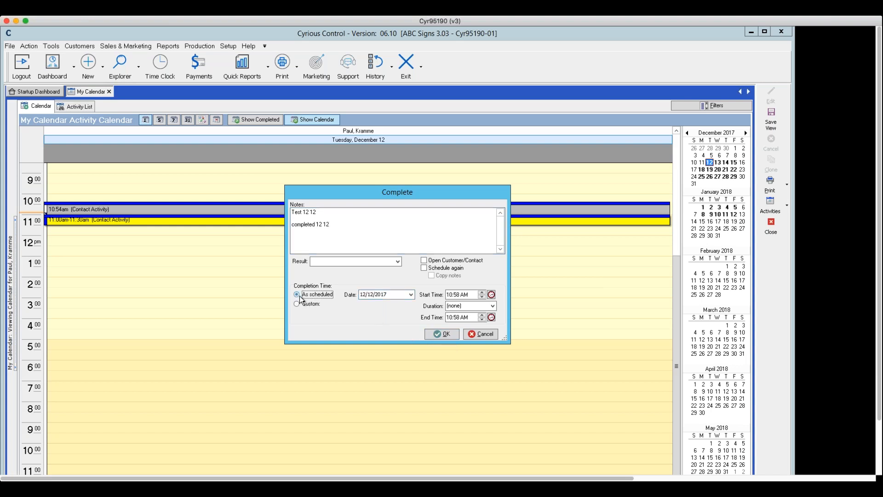
left_click(436, 333)
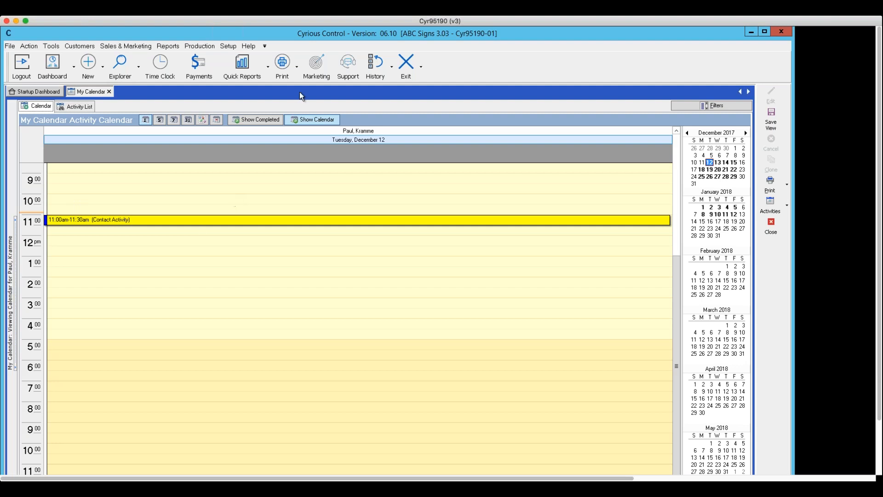
Step: Toggle the mini month calendars off and on twice, then turn on Show Completed
left_click(308, 121)
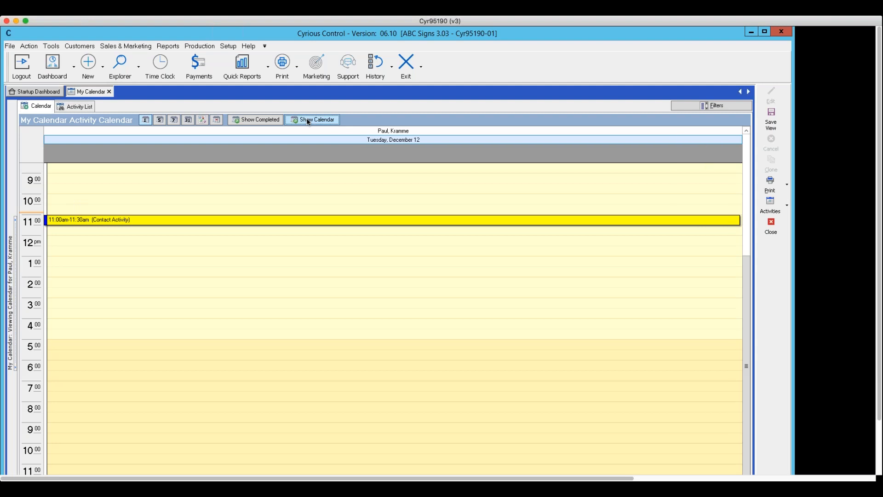
left_click(307, 120)
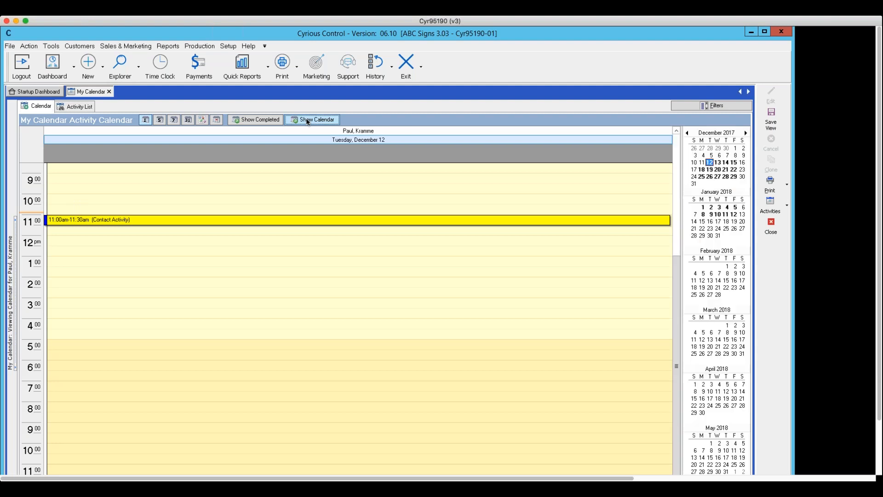
left_click(307, 121)
left_click(306, 121)
left_click(258, 121)
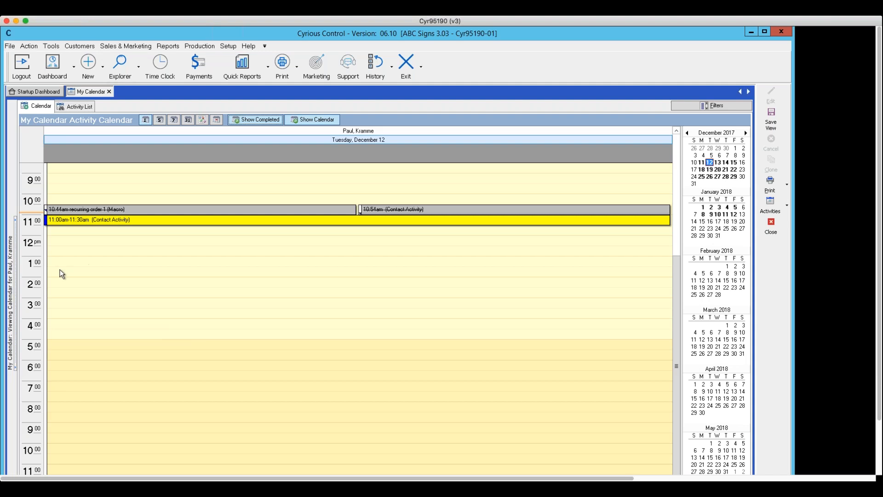
Step: Check the other employees' calendars in the Calendars panel, then close and reopen My Calendar via Activity Manager
left_click_drag(18, 296, 171, 338)
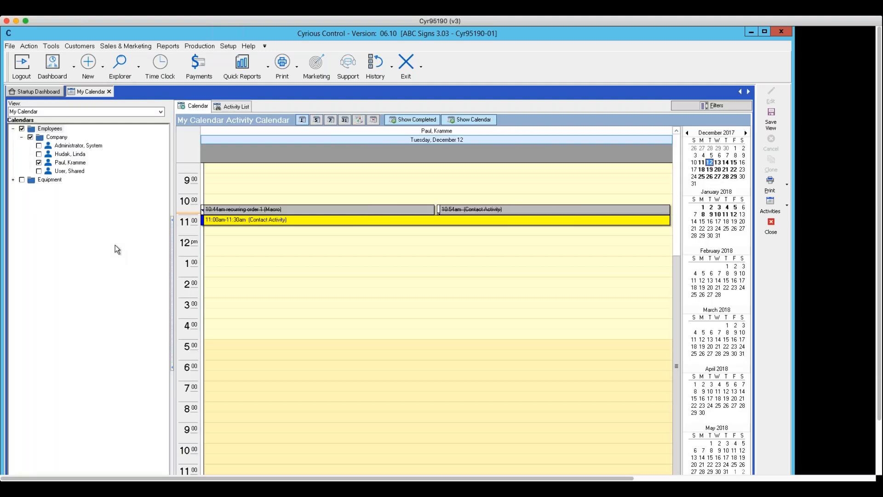
left_click(68, 146)
left_click(38, 153)
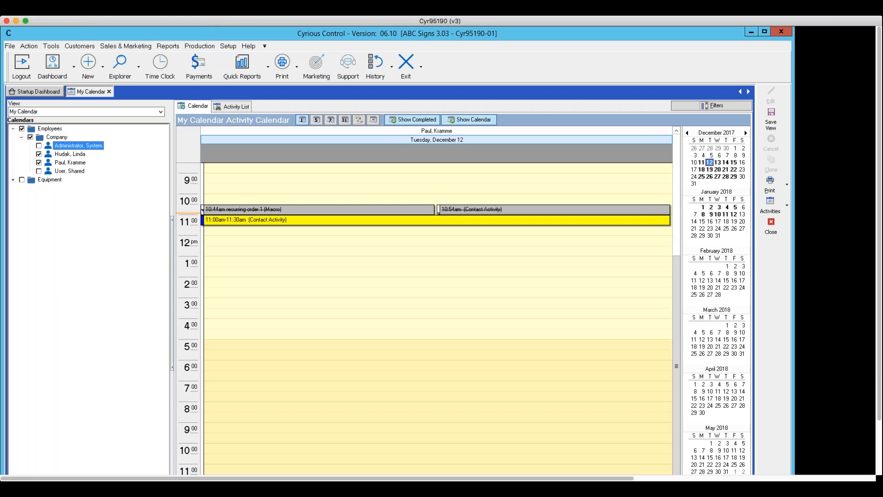
left_click(39, 146)
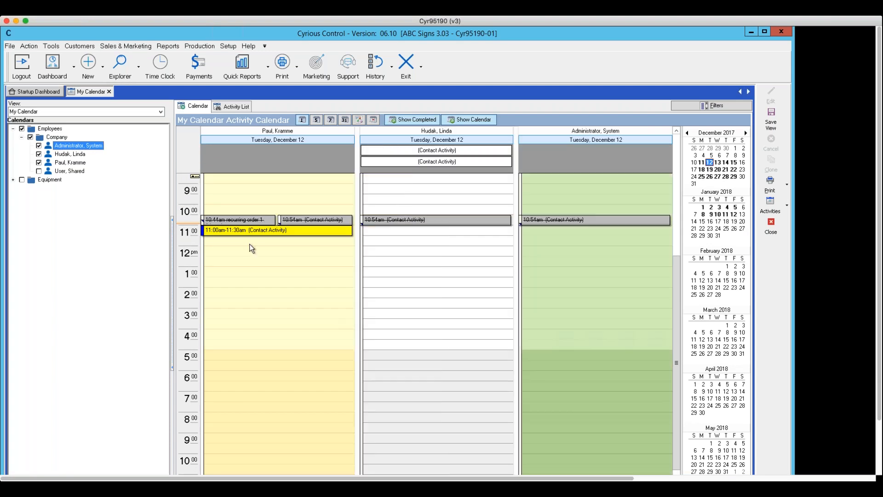
left_click(770, 228)
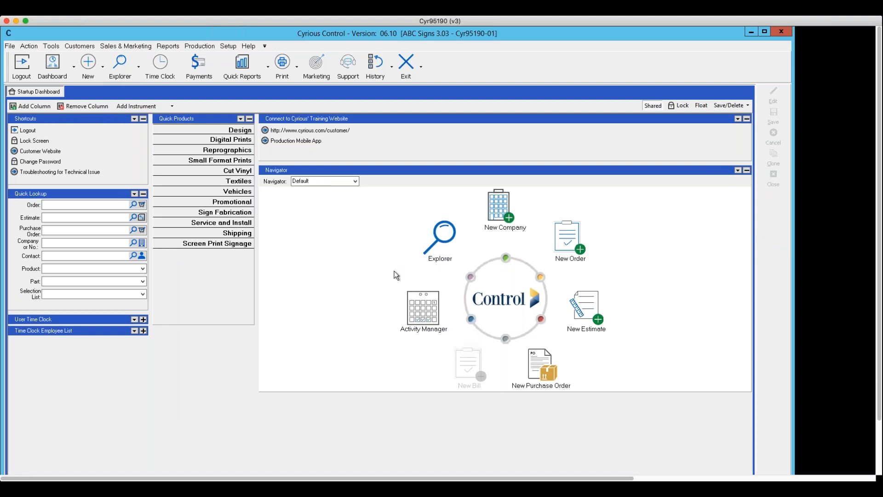
left_click(424, 307)
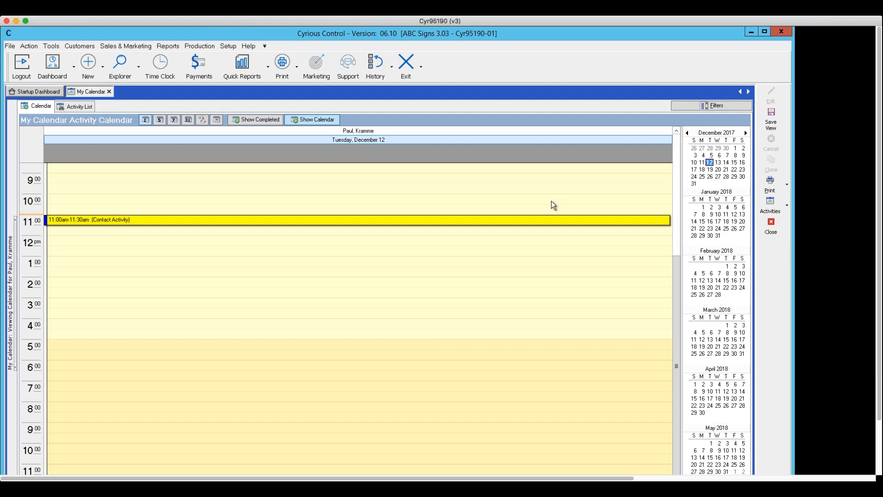
Step: Close the My Calendar tab, returning to the Startup Dashboard
left_click(775, 228)
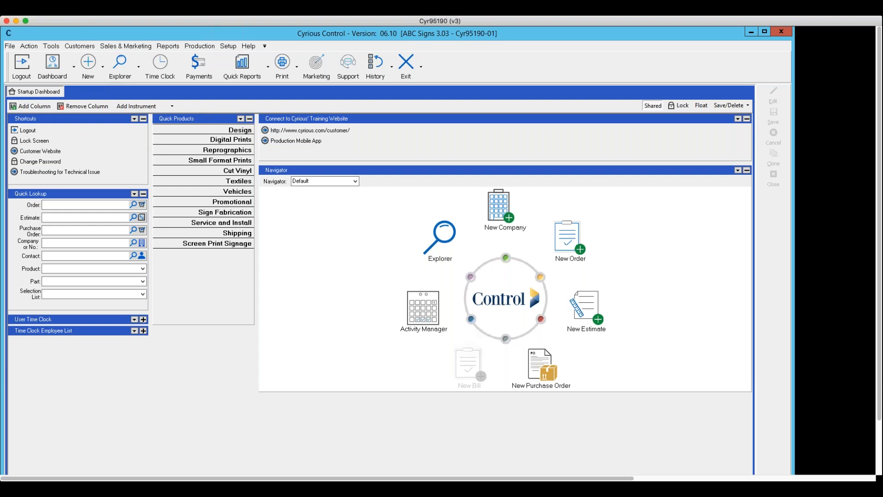
left_click(140, 70)
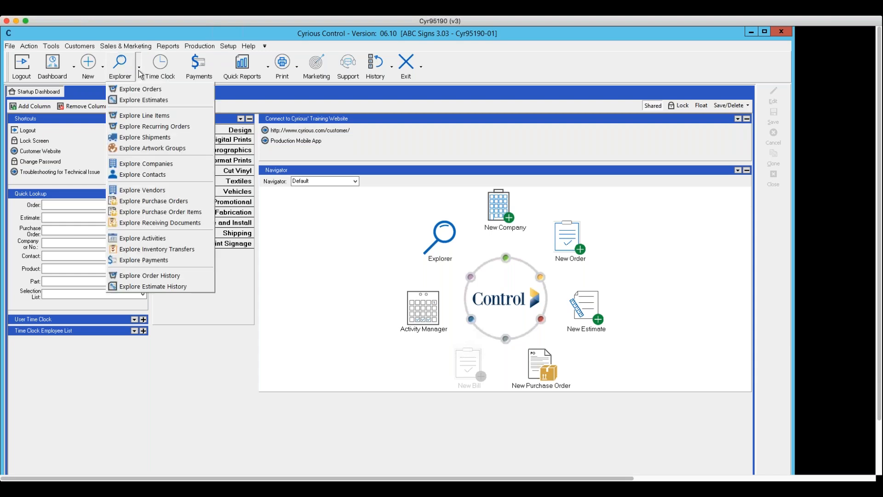
left_click(142, 99)
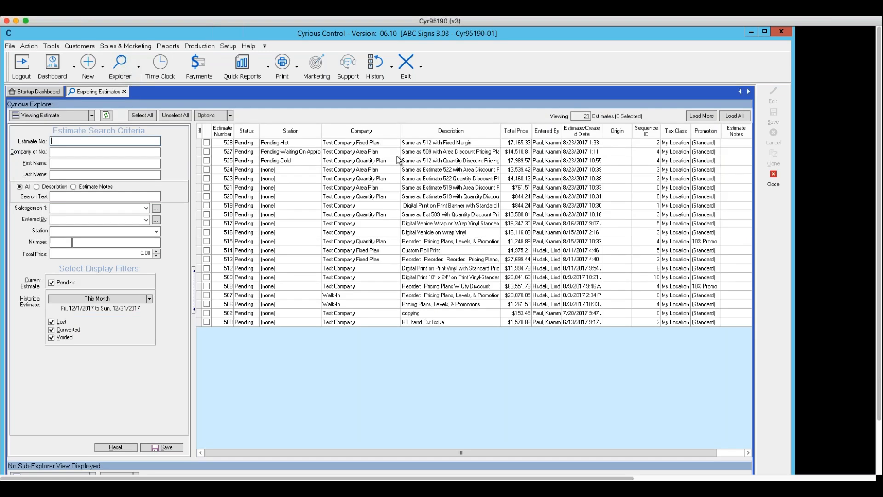
right_click(298, 120)
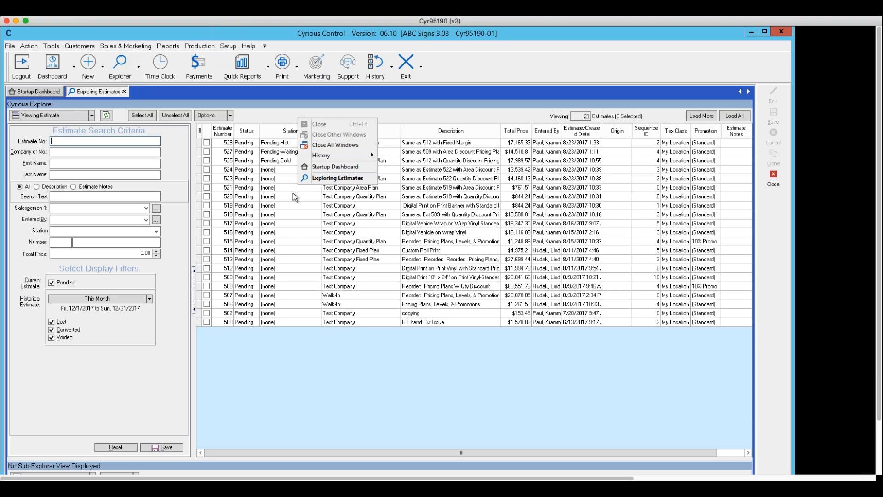
left_click(280, 173)
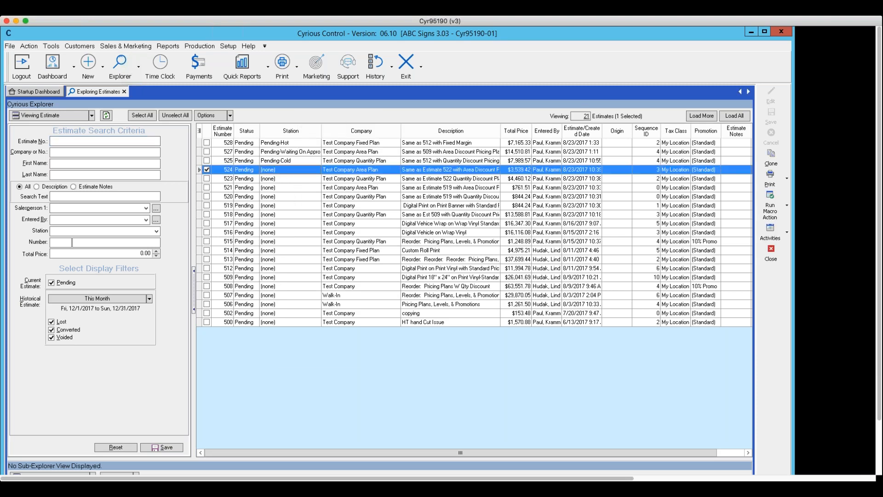
right_click(280, 173)
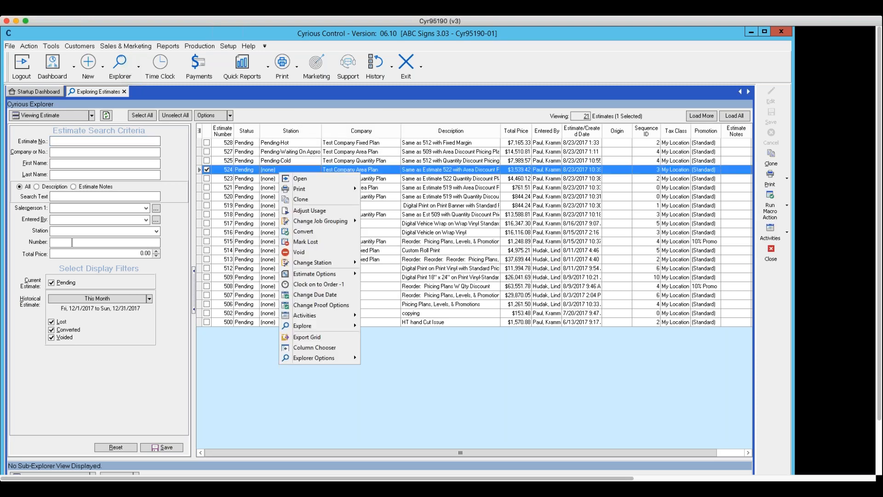
left_click(373, 405)
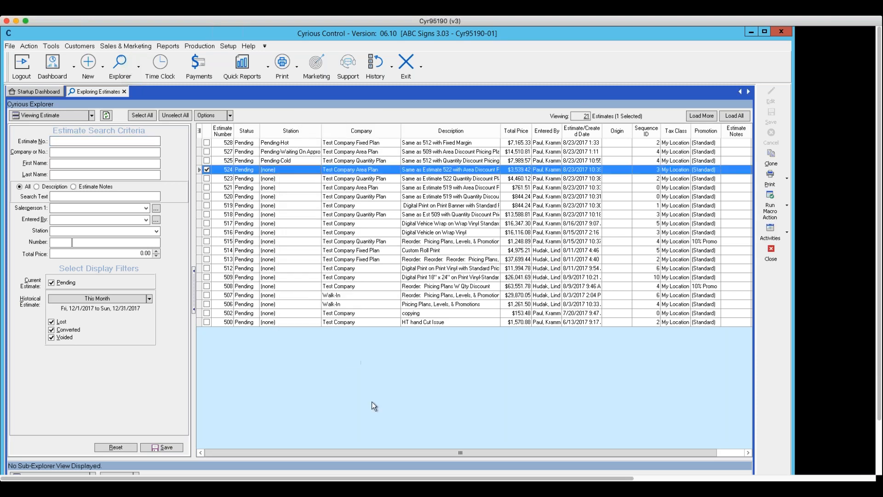
left_click(770, 254)
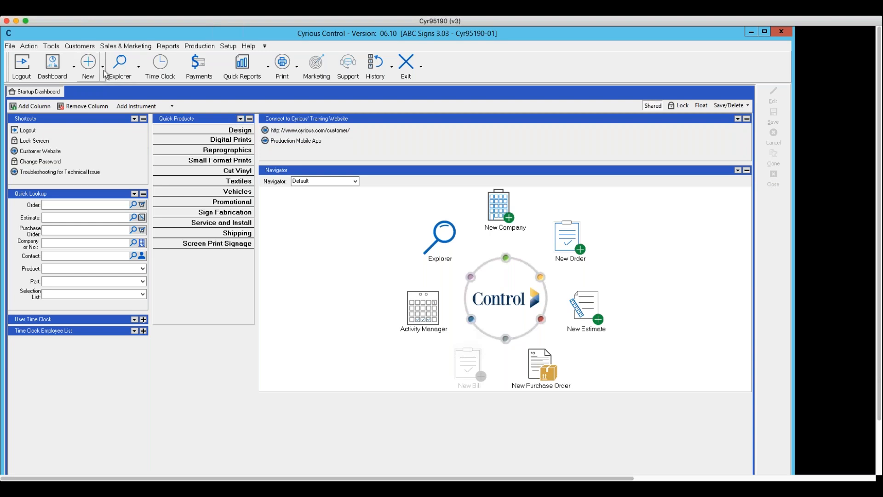
left_click(139, 69)
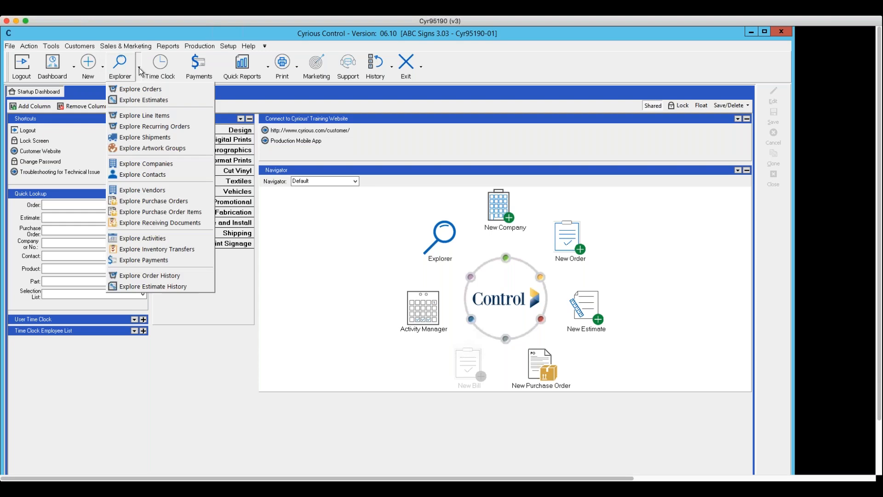
left_click(143, 100)
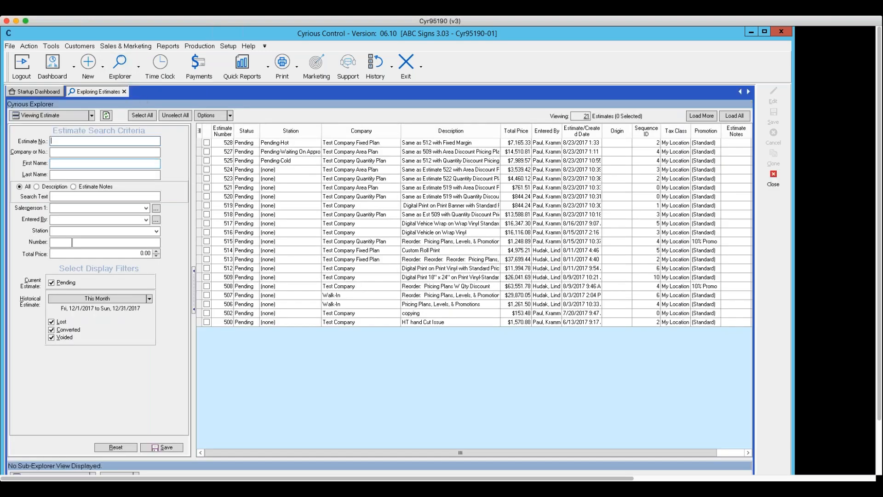
left_click(230, 116)
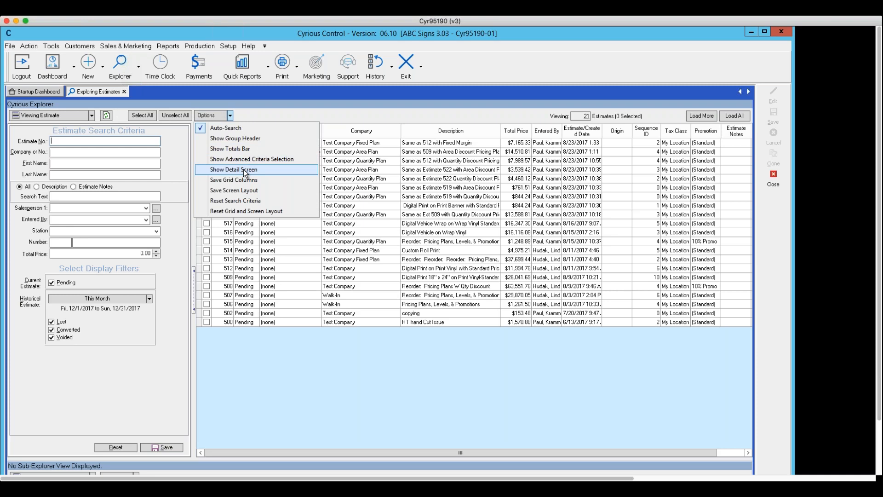
left_click(230, 116)
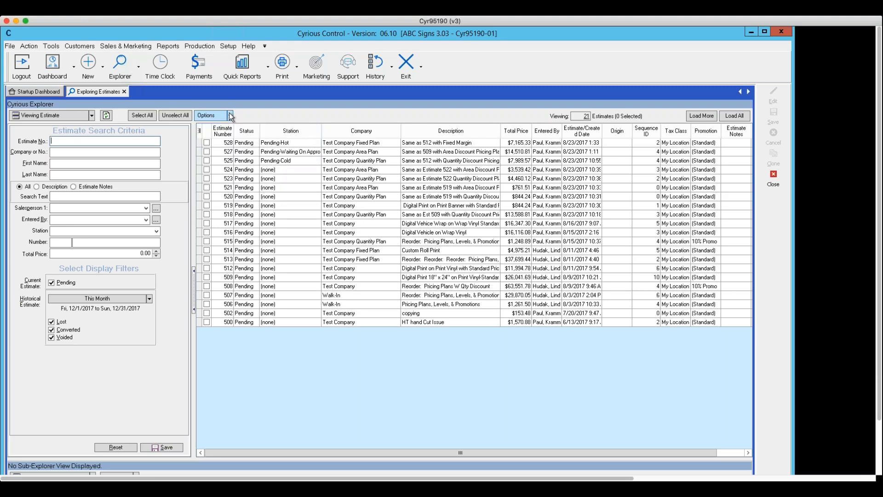
left_click(230, 116)
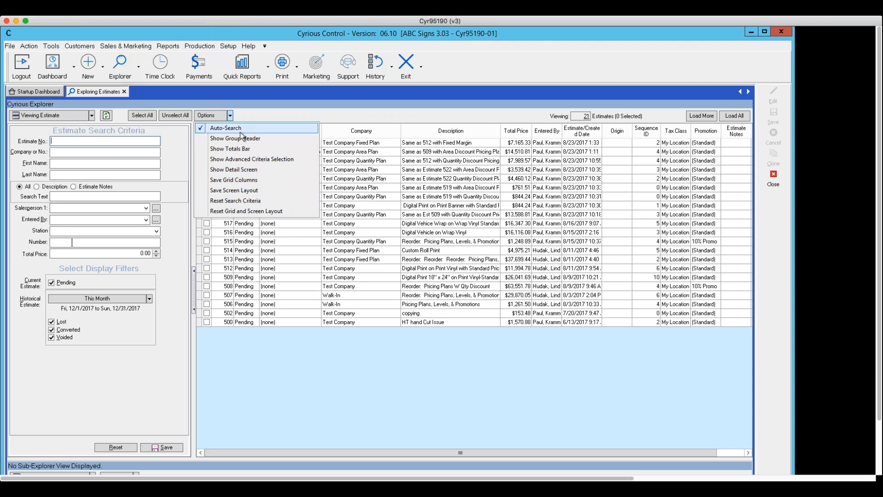
left_click(771, 183)
left_click(771, 183)
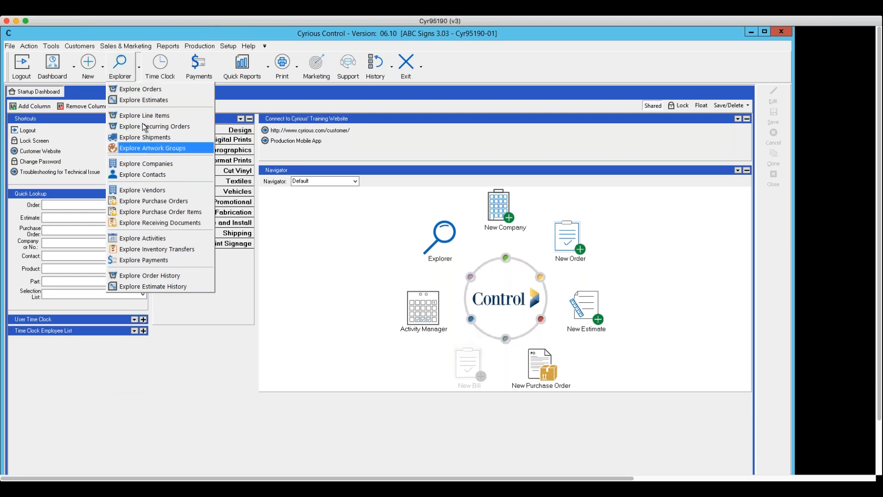
left_click(142, 88)
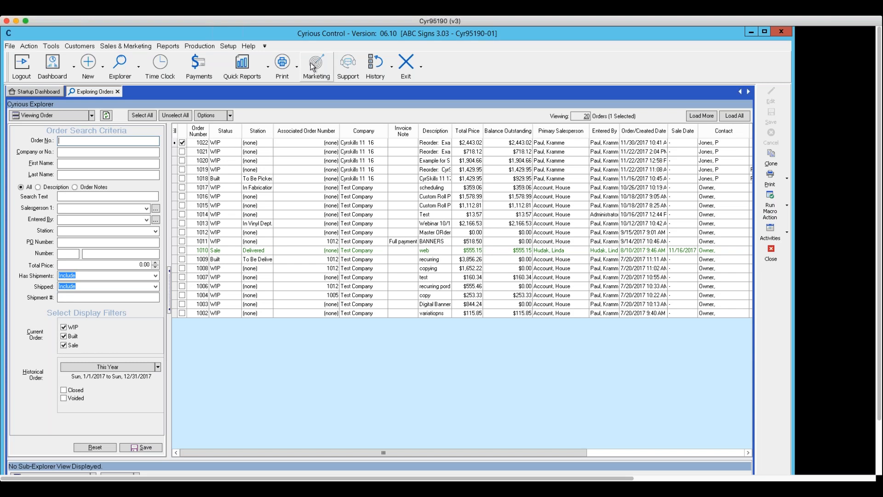
left_click(133, 43)
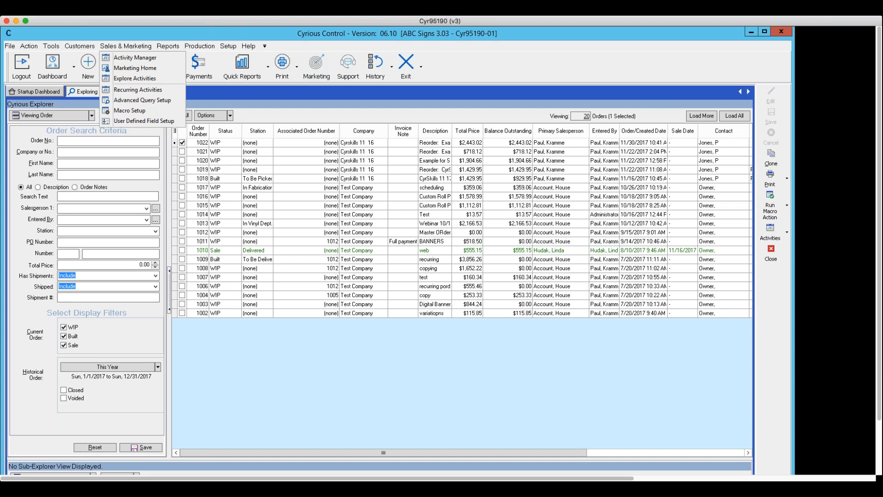
left_click(769, 252)
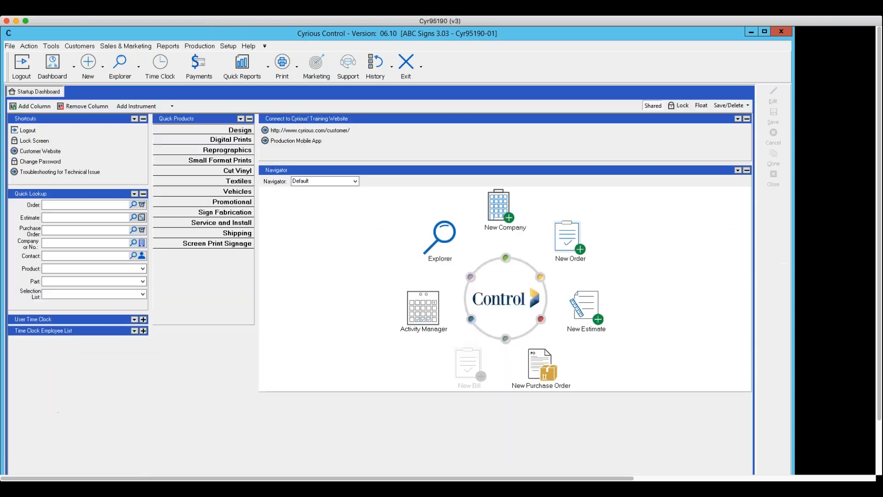